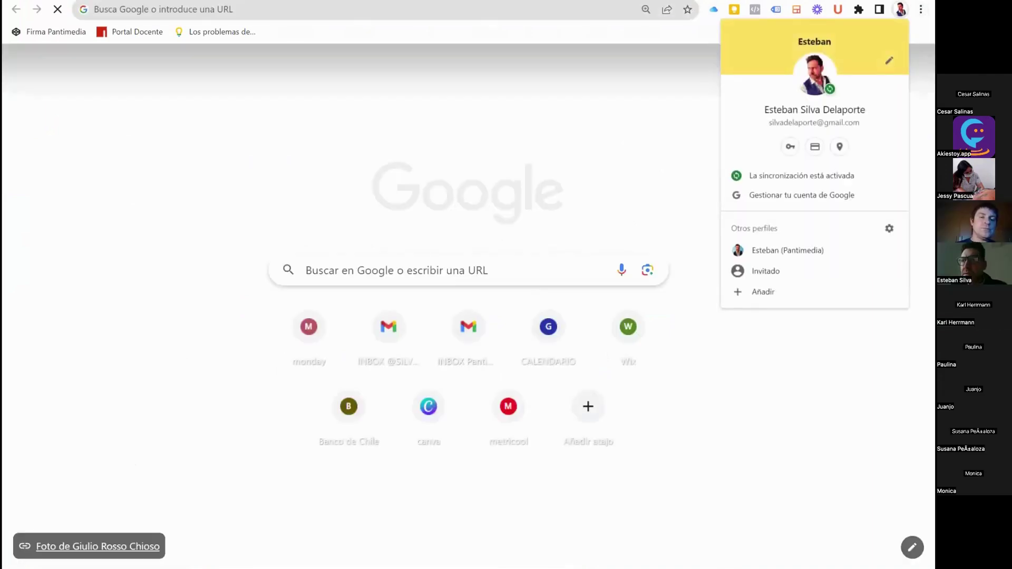
left_click(921, 9)
left_click(921, 8)
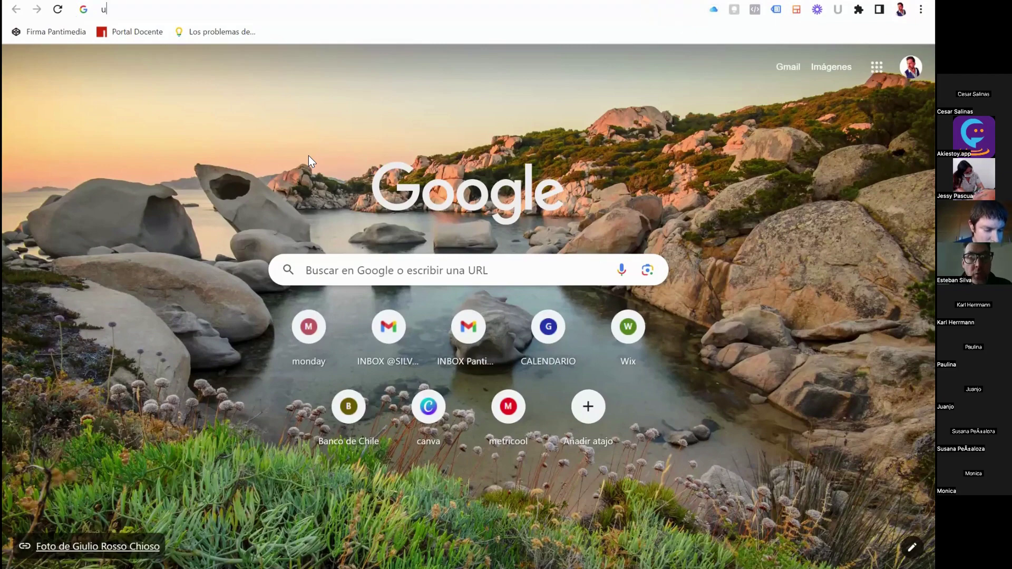
- Go to the website ubersuggest.com
type("ubersuggest")
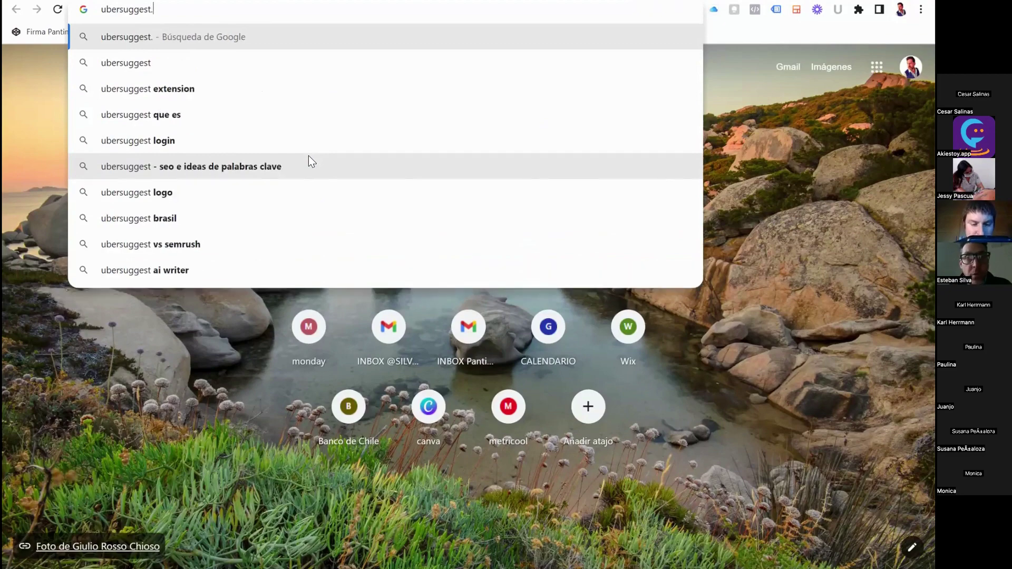
type(".com")
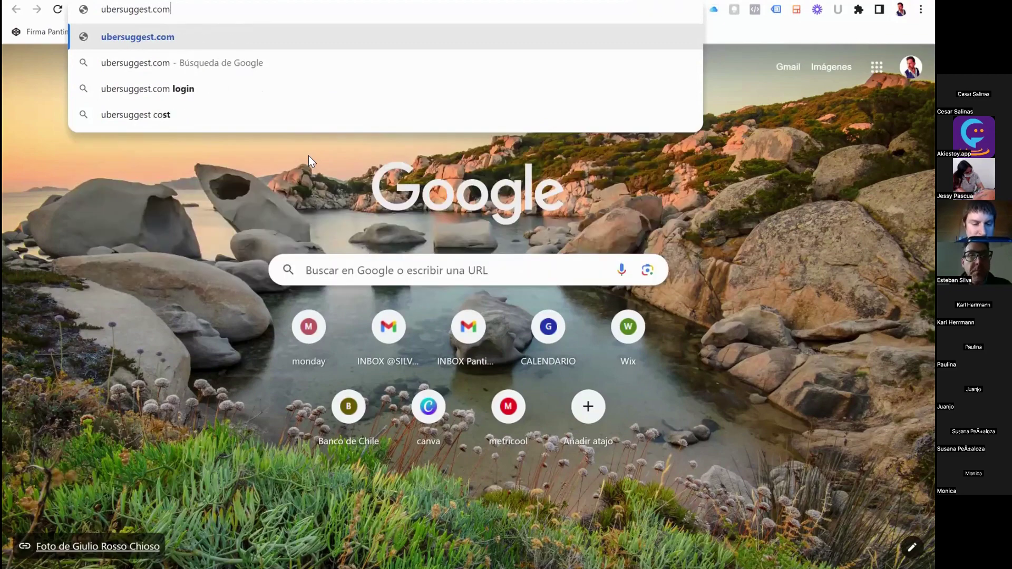
key("Return")
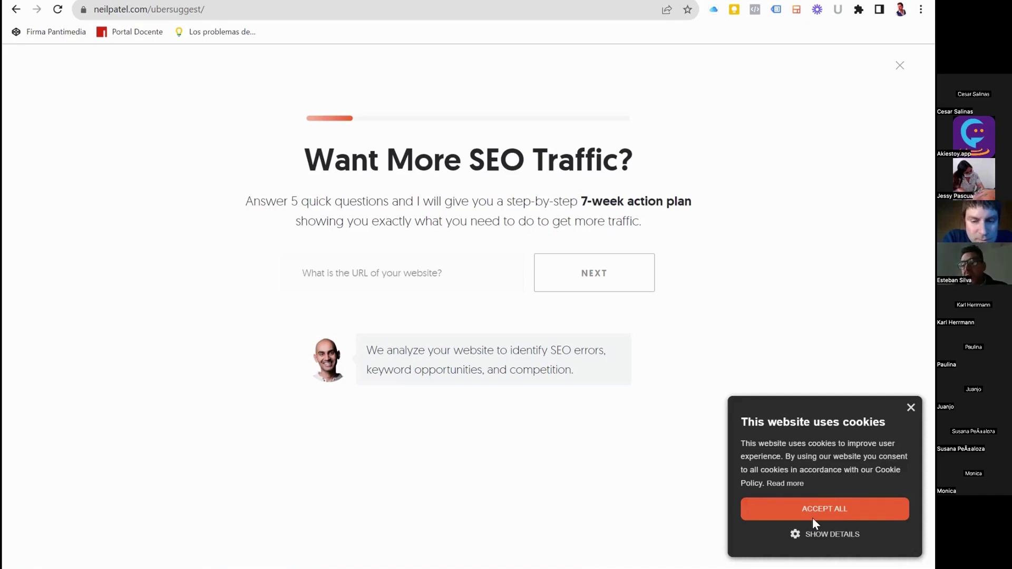
- Accept all cookies and dismiss the SEO traffic questionnaire covering the Ubersuggest page
left_click(842, 508)
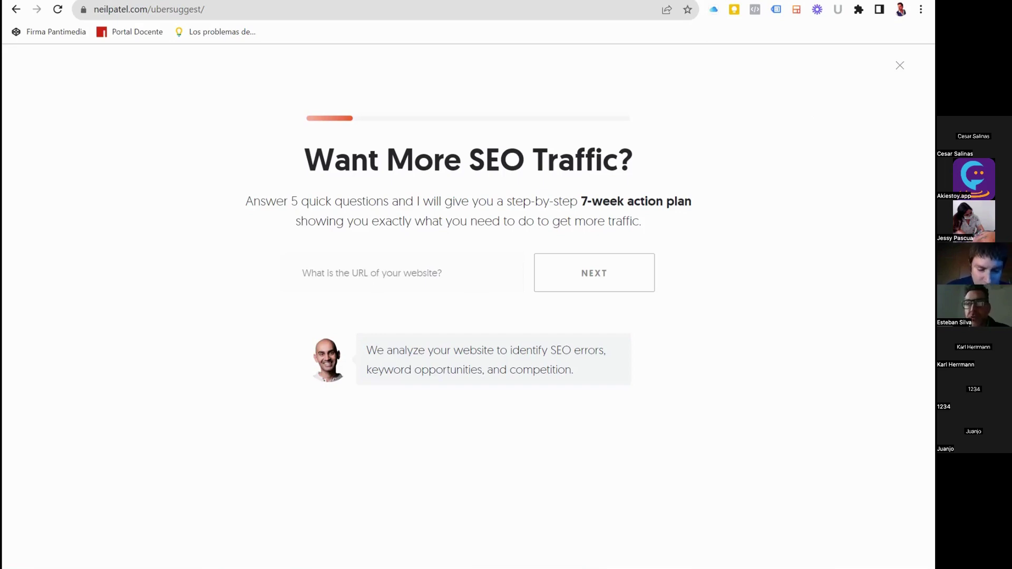
key("Escape")
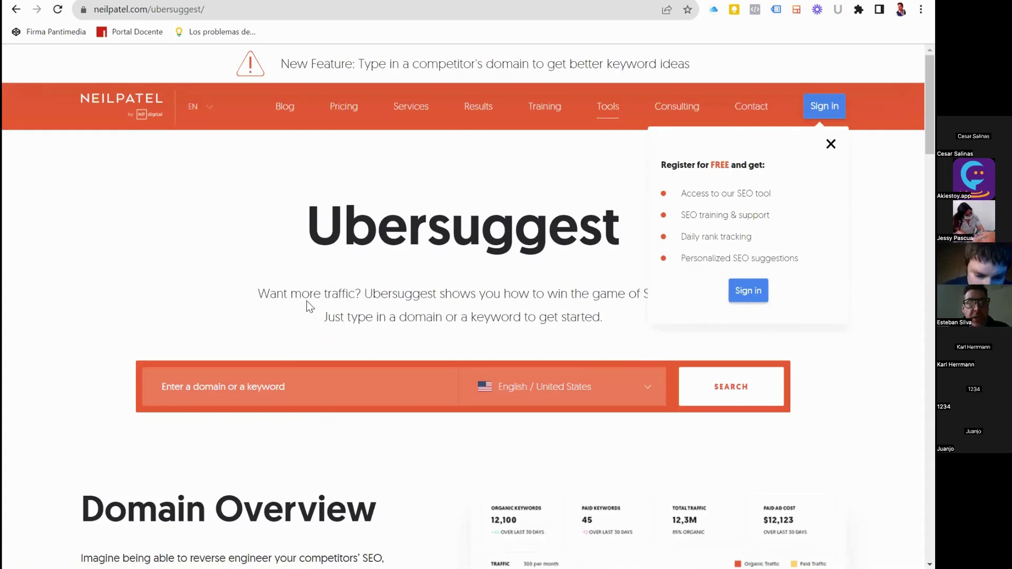
- Set the language and country of the Ubersuggest keyword search to Spanish / Chile
scroll(309, 307, "down", 2)
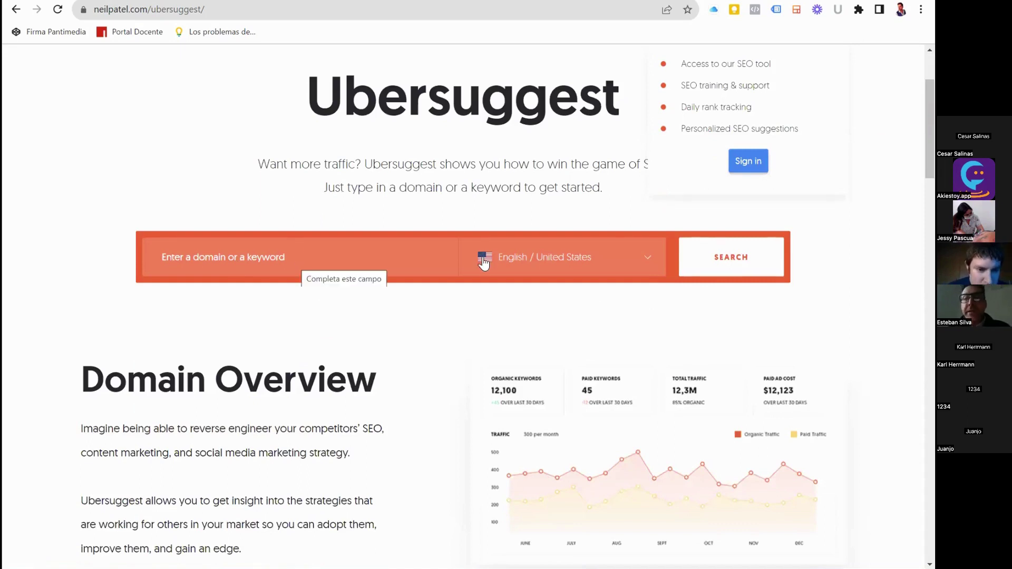
left_click(641, 259)
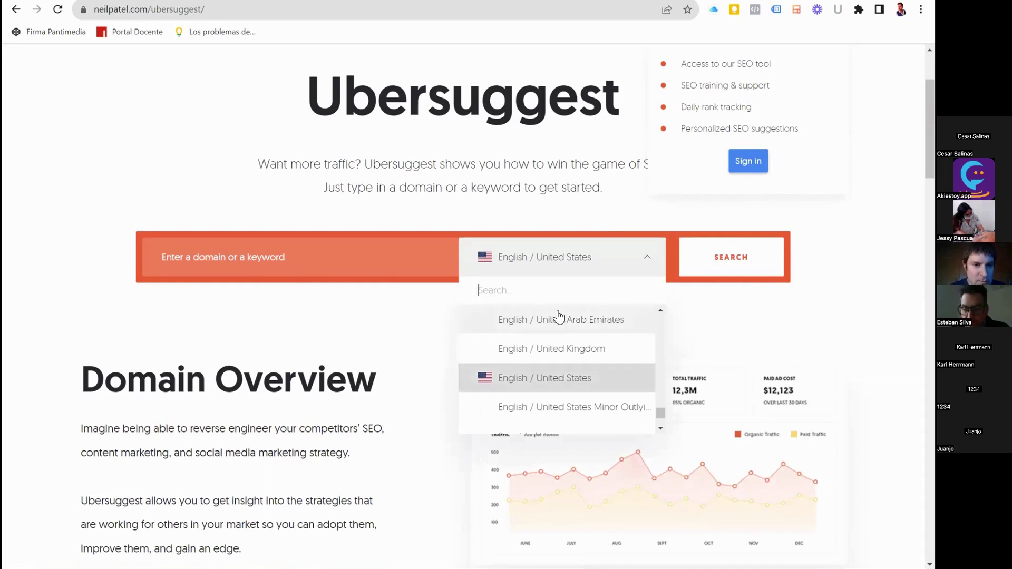
type("cl")
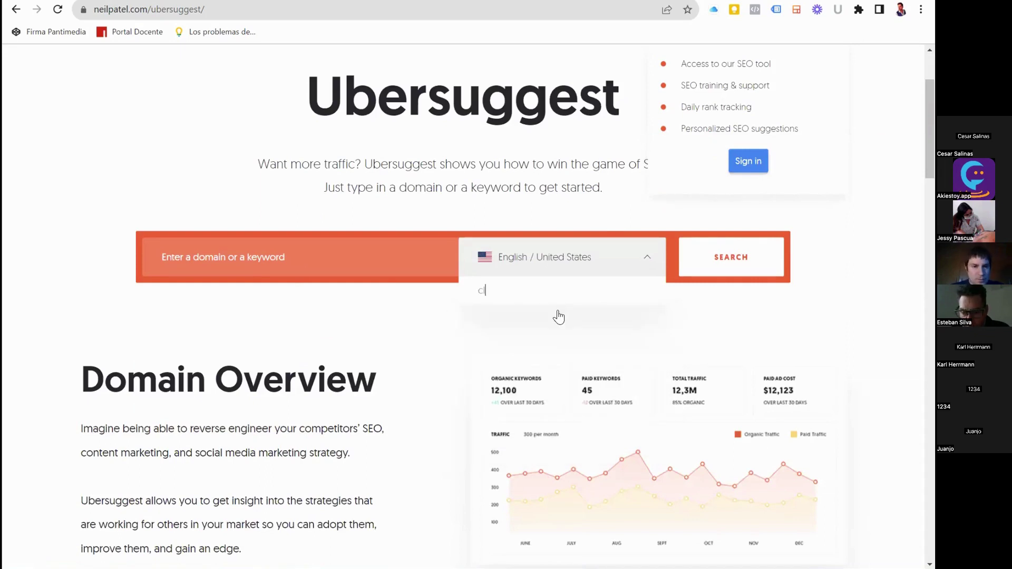
key("BackSpace")
type("hi")
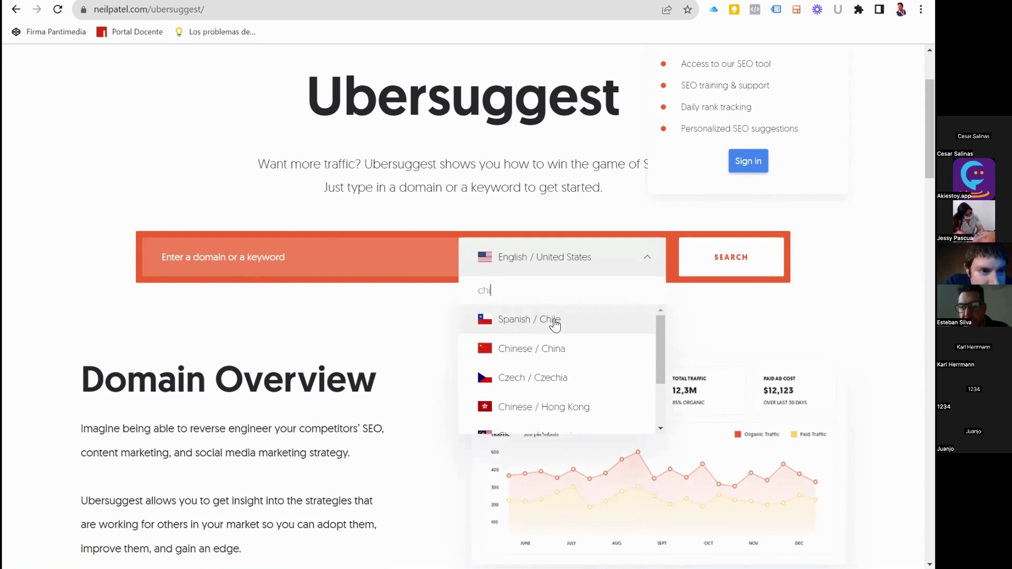
left_click(547, 321)
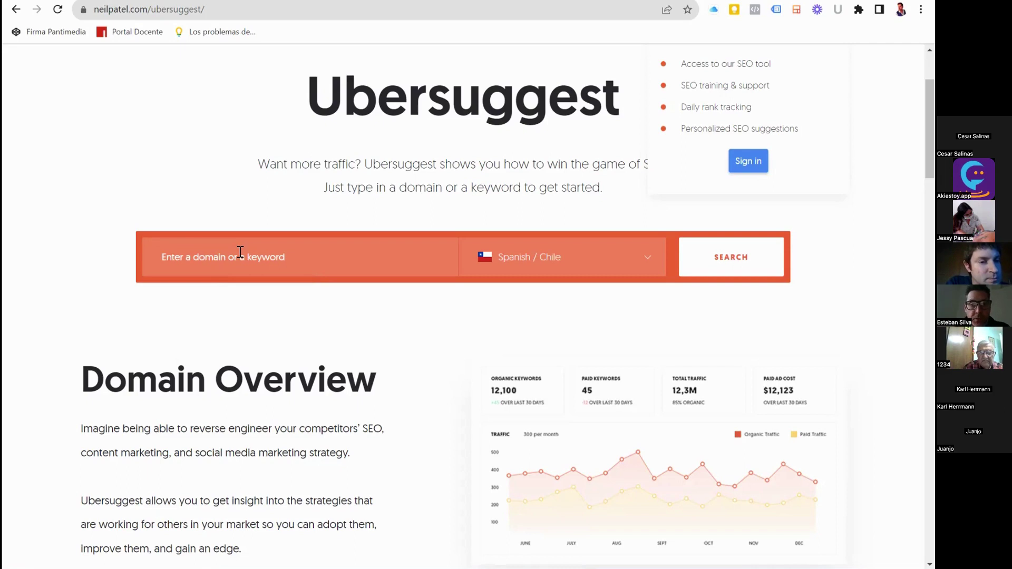
- Search Ubersuggest for the keyword "consultoría en marketing digital"
left_click(224, 255)
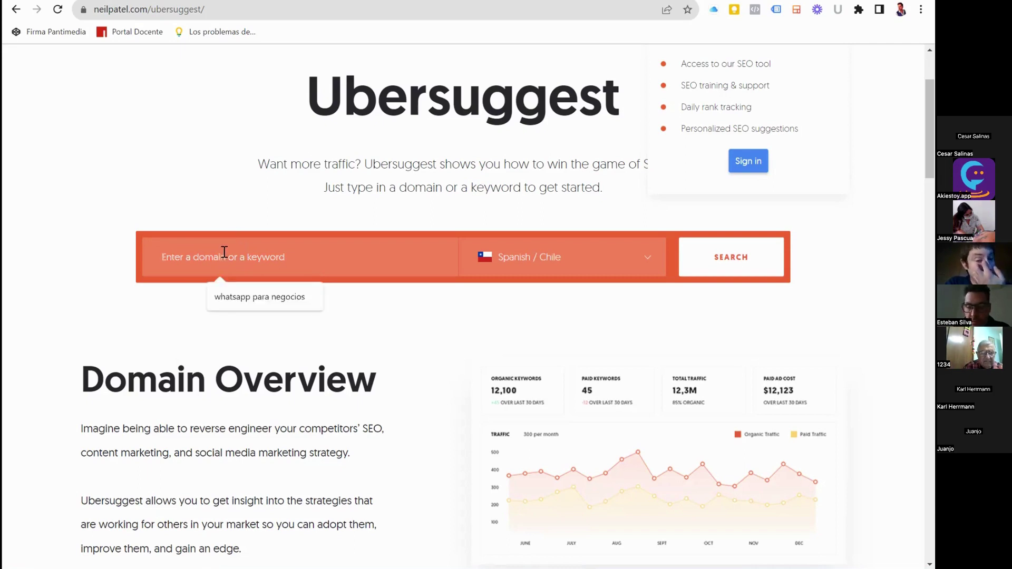
type("consul")
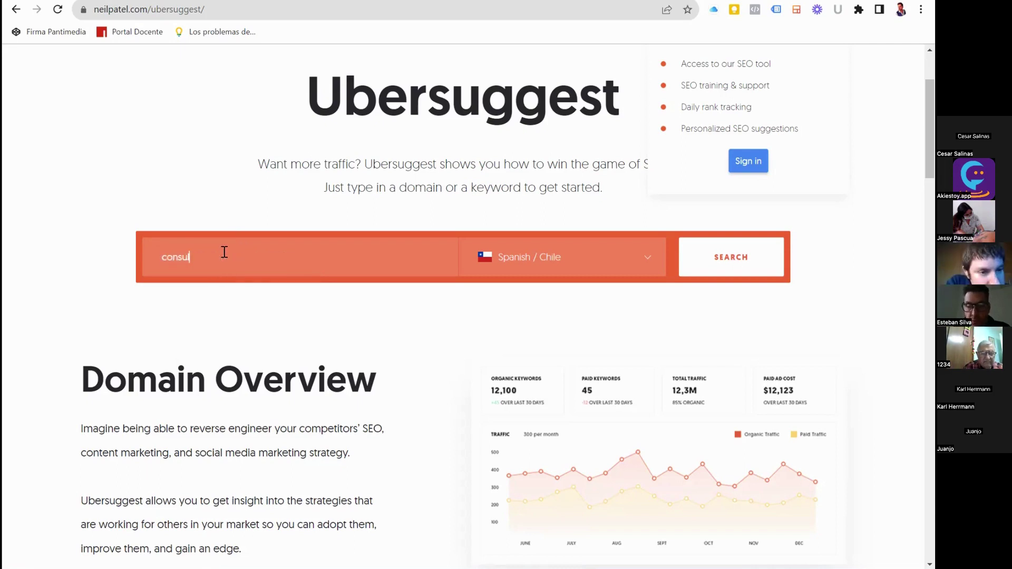
type("toria")
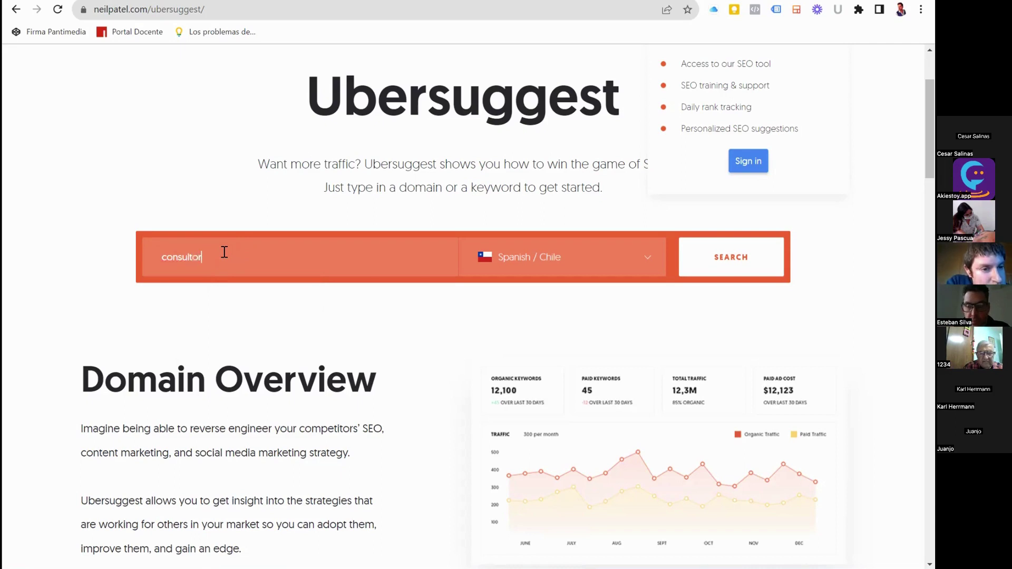
key("BackSpace")
key("BackSpace")
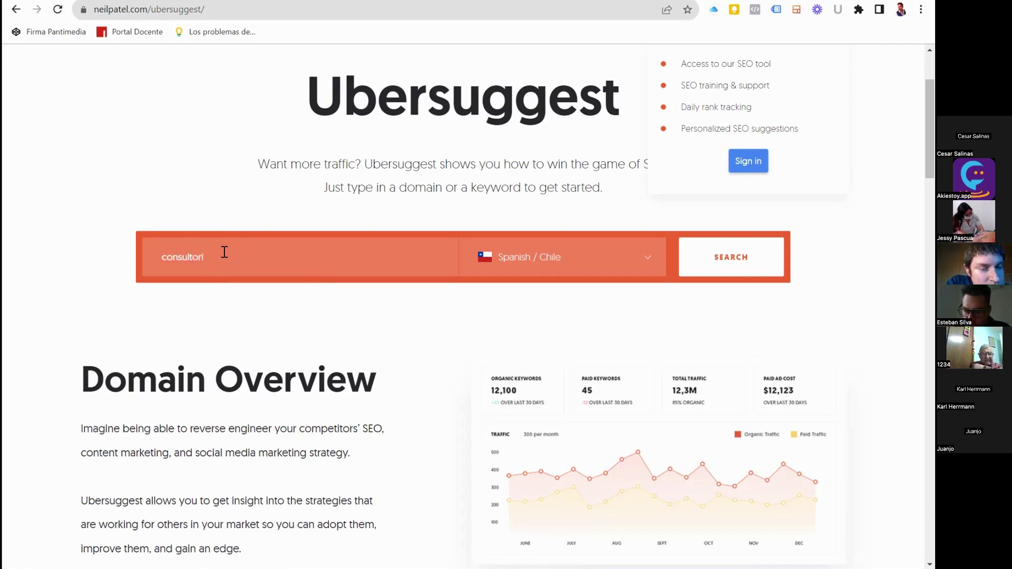
type("ía ")
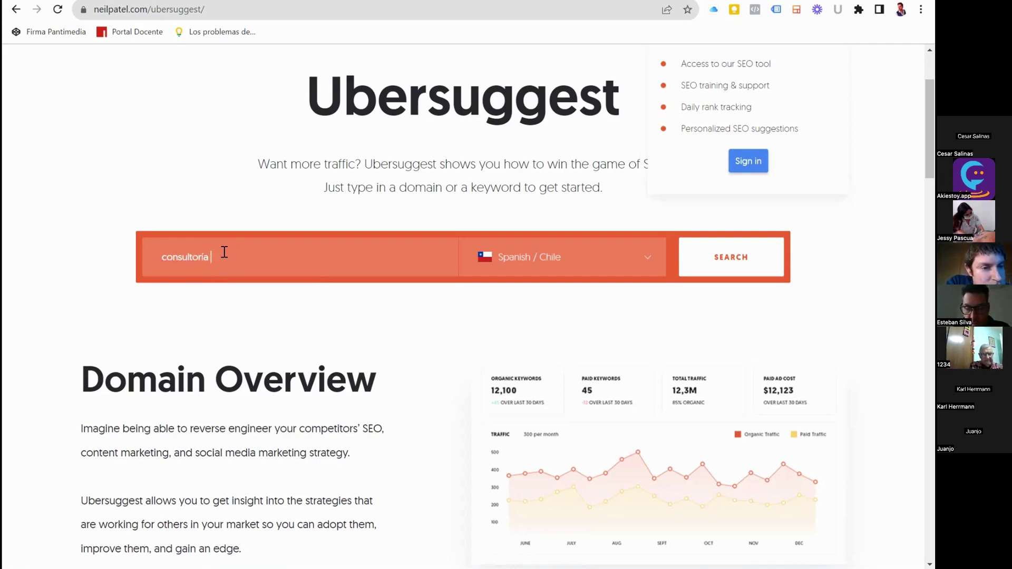
type("en marketing ")
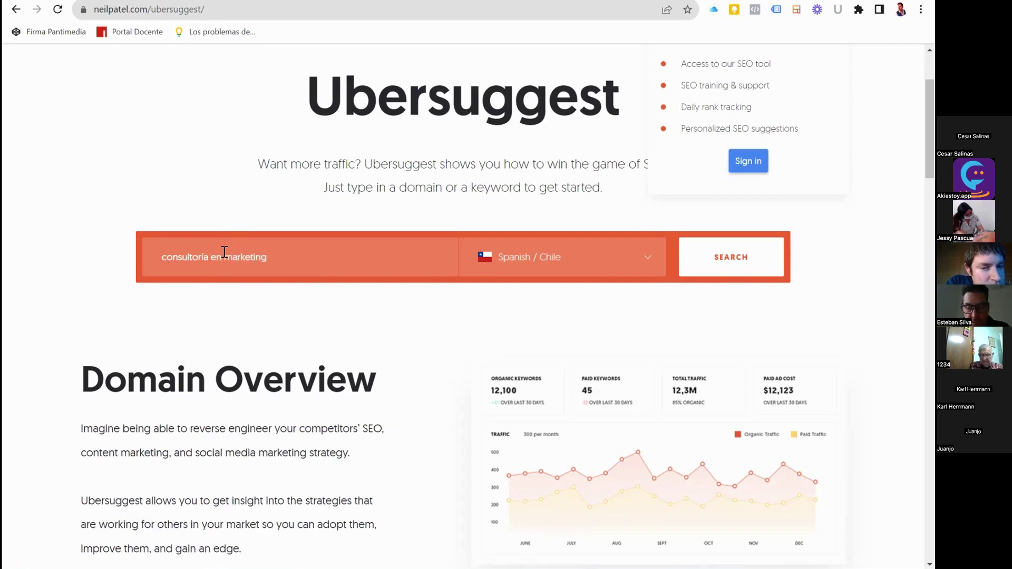
type("digital")
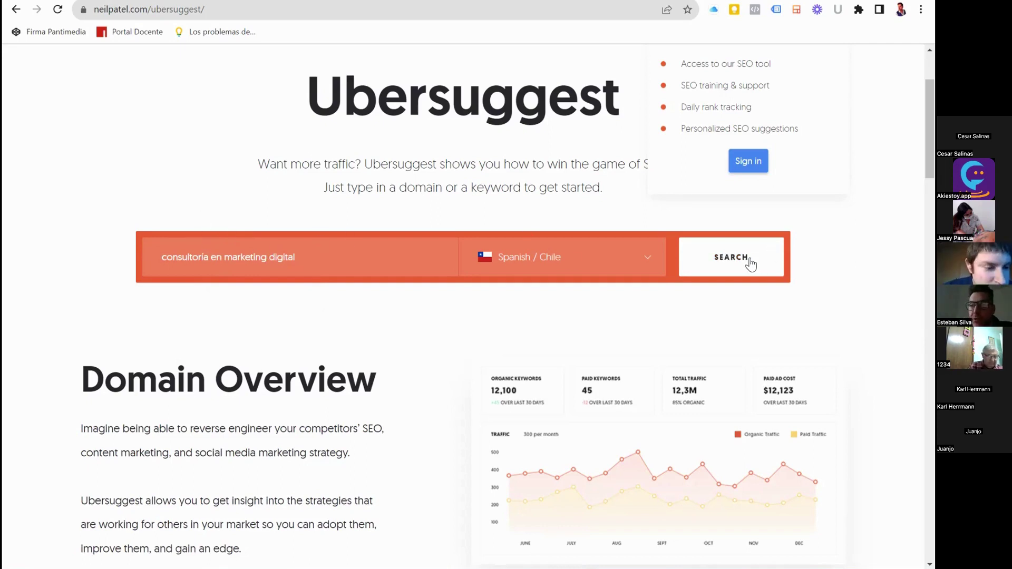
scroll(749, 269, "down", 1)
scroll(748, 272, "up", 1)
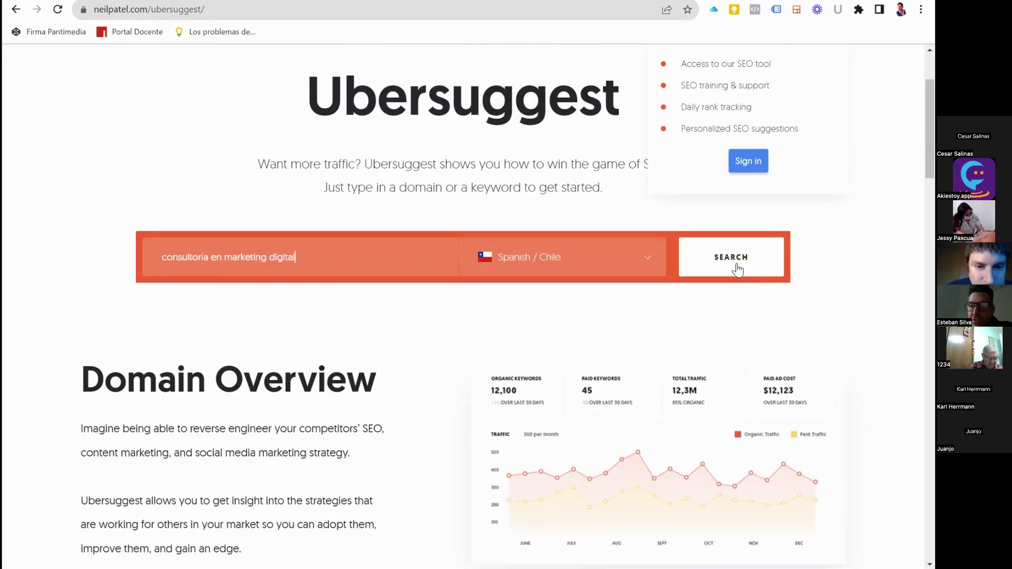
left_click(739, 257)
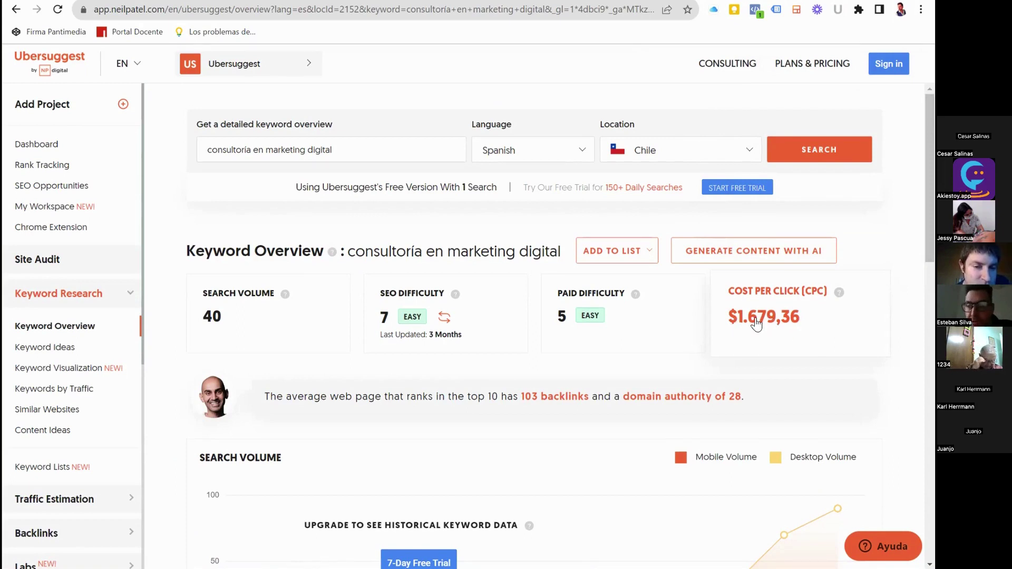
- Examine the keyword overview: search volume, SEO and paid difficulty, cost per click, volume chart and the metrics of the suggested keywords
scroll(757, 323, "down", 4)
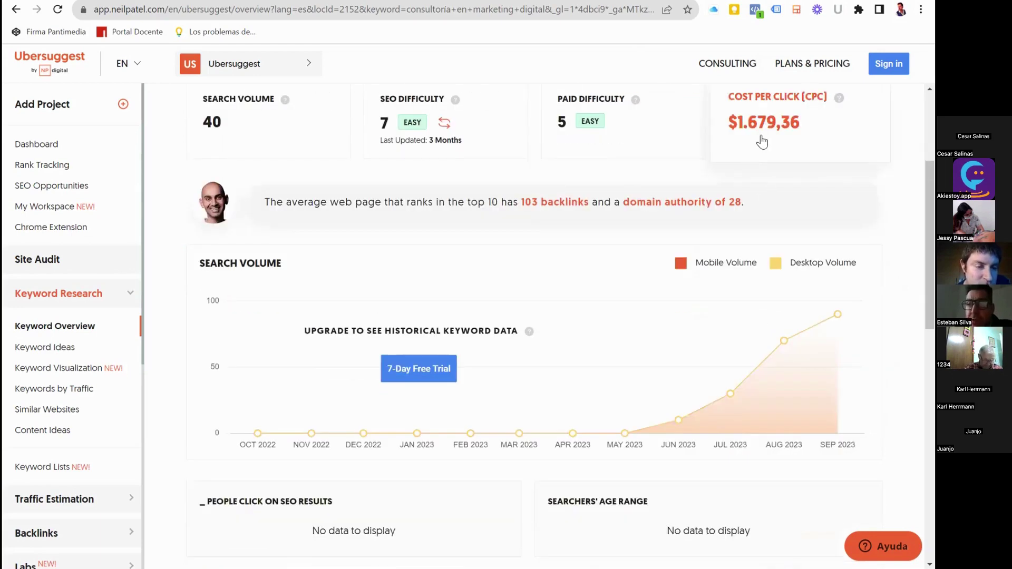
scroll(537, 242, "up", 3)
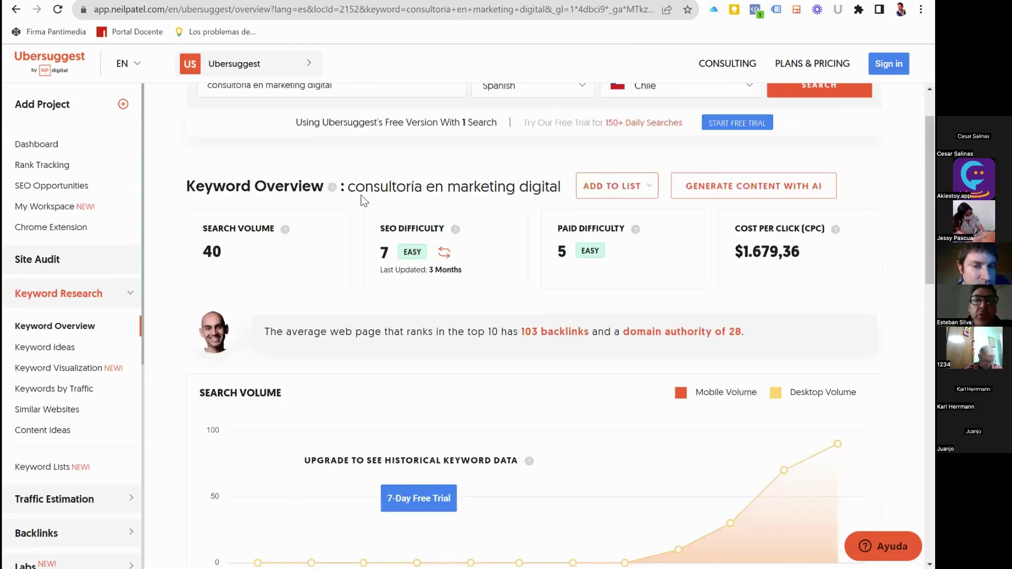
left_click_drag(348, 189, 515, 195)
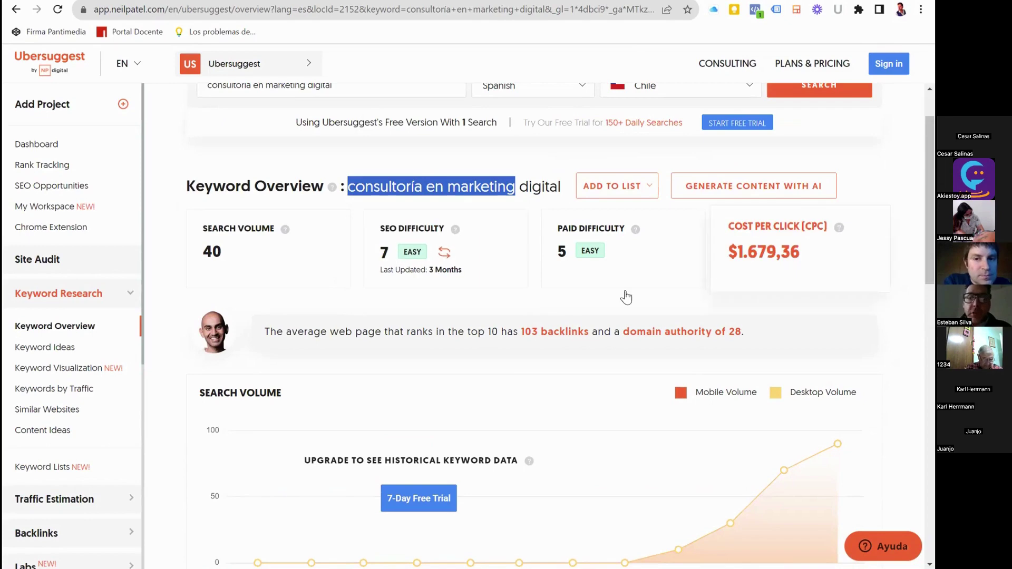
scroll(617, 293, "down", 3)
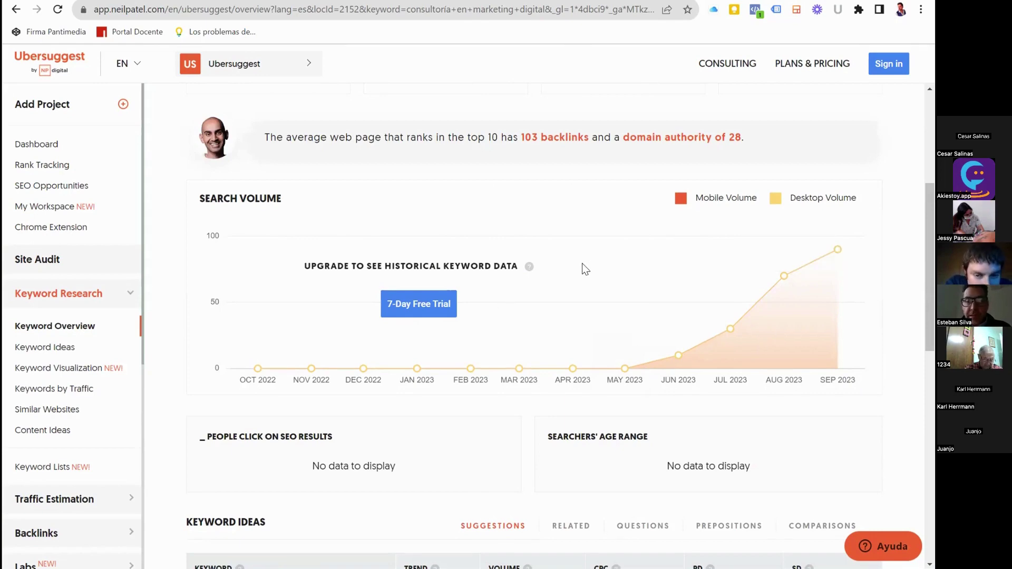
scroll(534, 236, "down", 2)
scroll(534, 237, "down", 3)
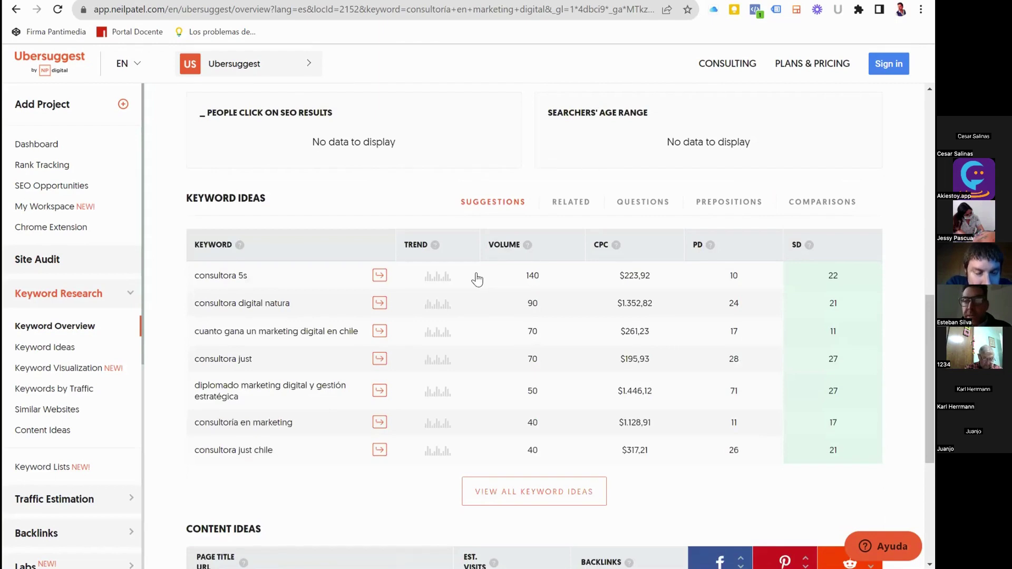
scroll(308, 332, "down", 2)
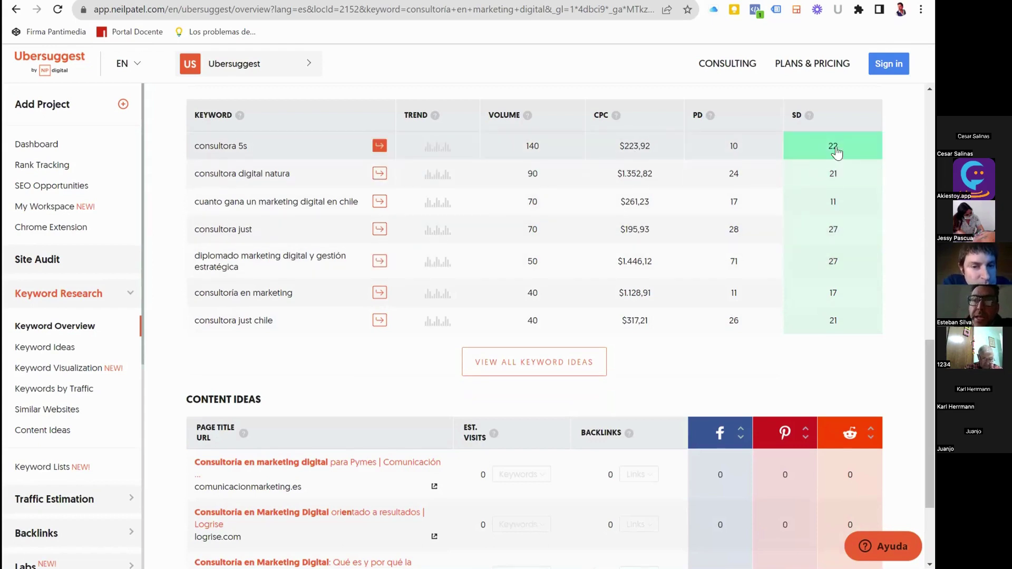
mouse_move(811, 117)
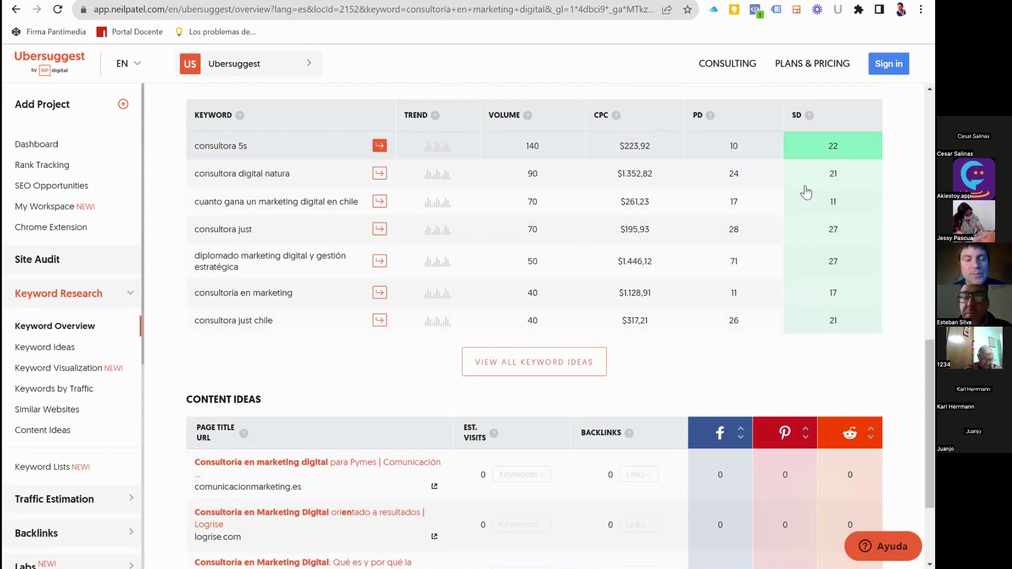
scroll(770, 248, "up", 6)
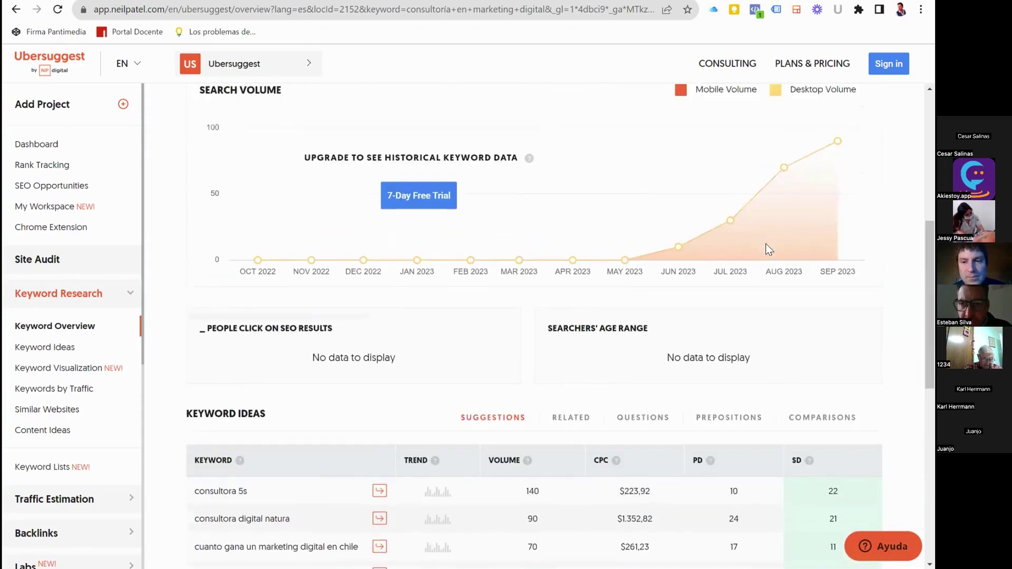
scroll(769, 250, "up", 6)
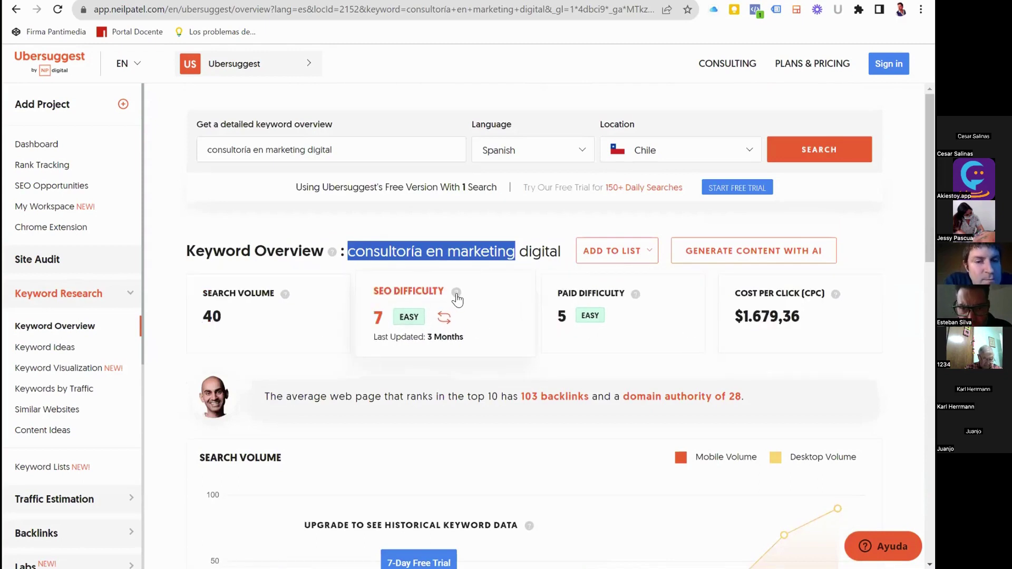
mouse_move(457, 296)
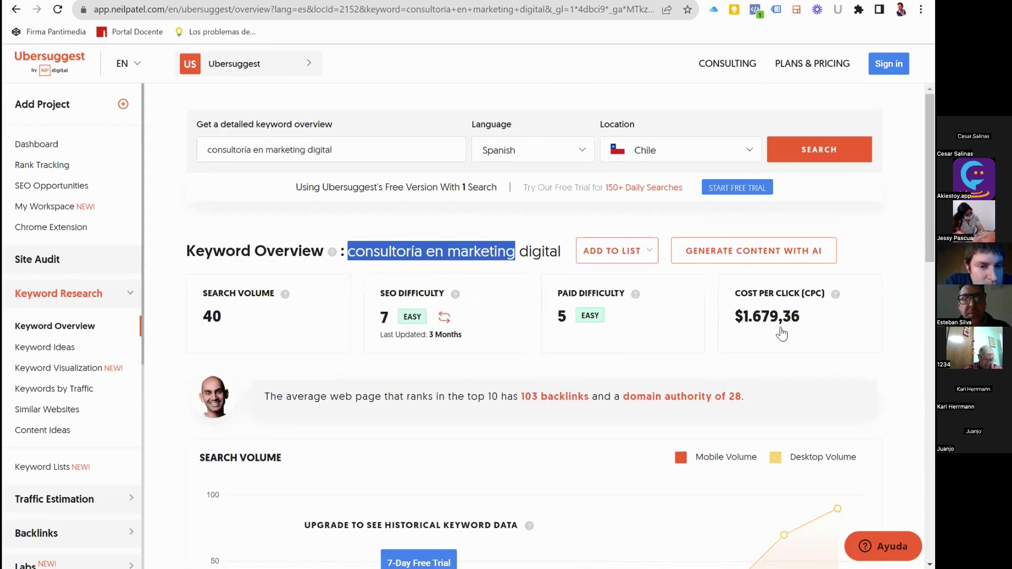
- Review the suggested keywords and content ideas, and open the full Keyword Ideas page for "consultoría en marketing digital"
scroll(578, 296, "down", 3)
scroll(578, 292, "down", 4)
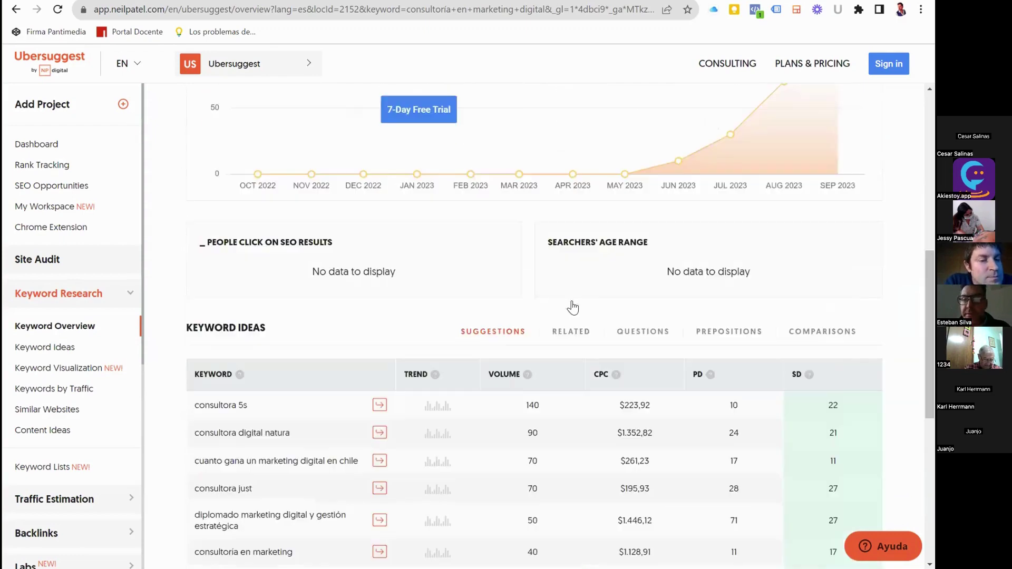
scroll(761, 127, "down", 4)
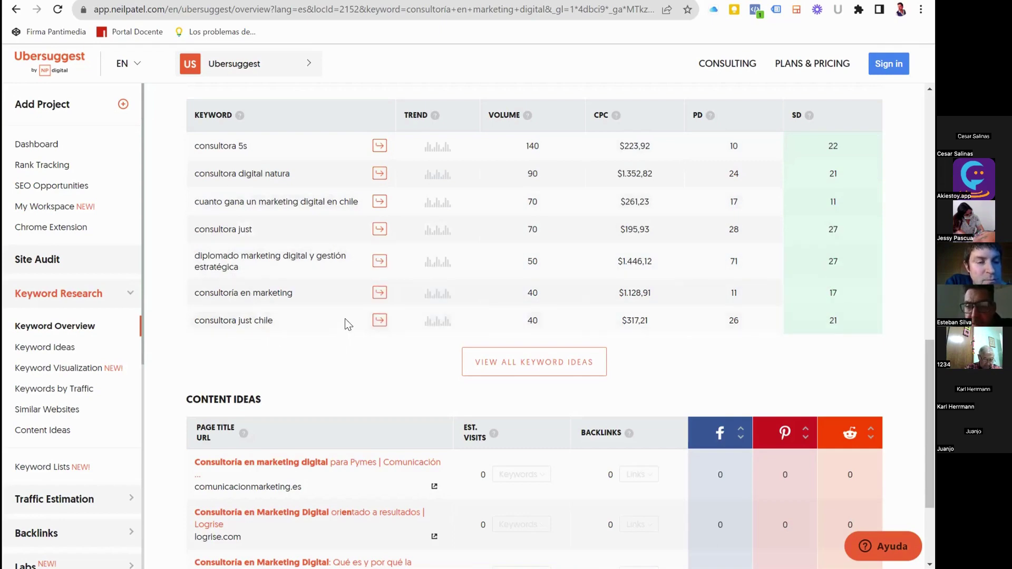
scroll(343, 316, "down", 2)
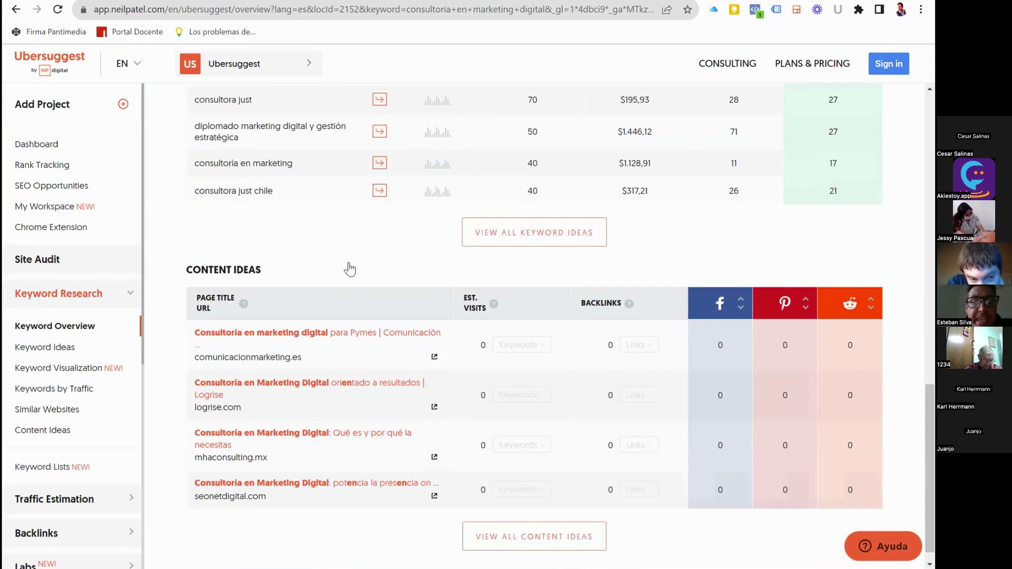
scroll(366, 242, "up", 3)
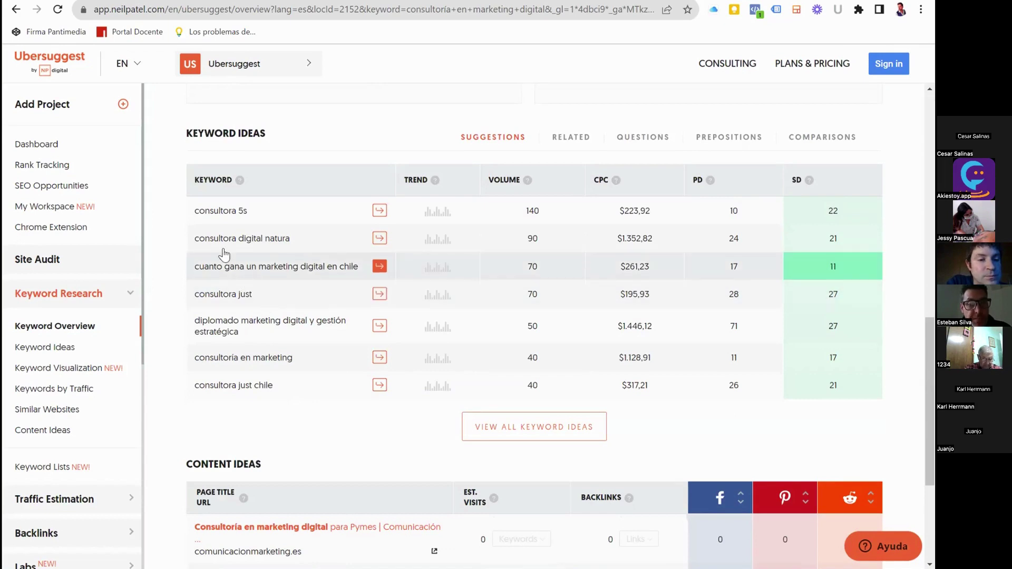
left_click(381, 212)
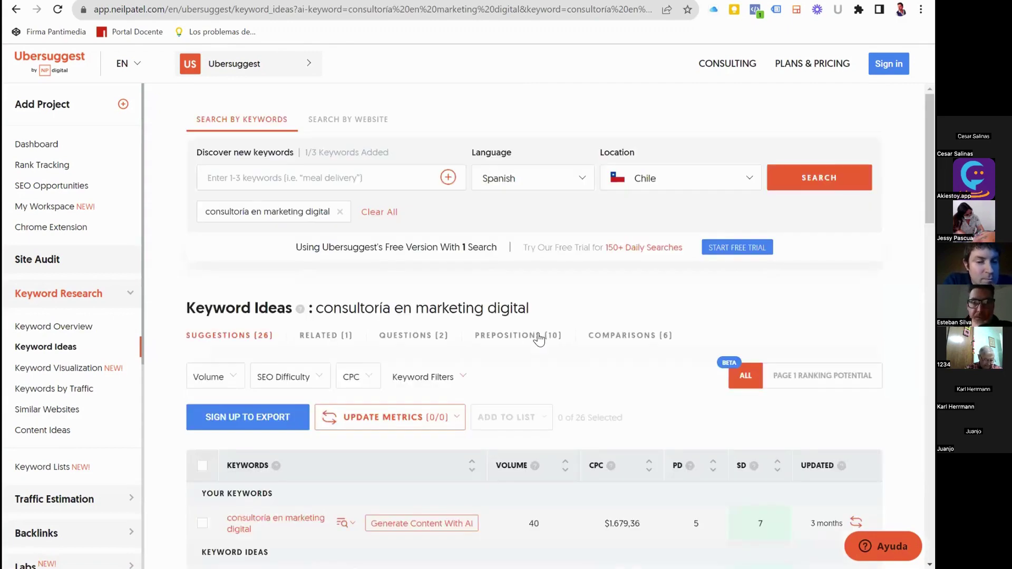
- Examine the Google search results listed under the keyword idea "consultora 5s", including their estimated visits, links and domain authority
scroll(532, 337, "down", 5)
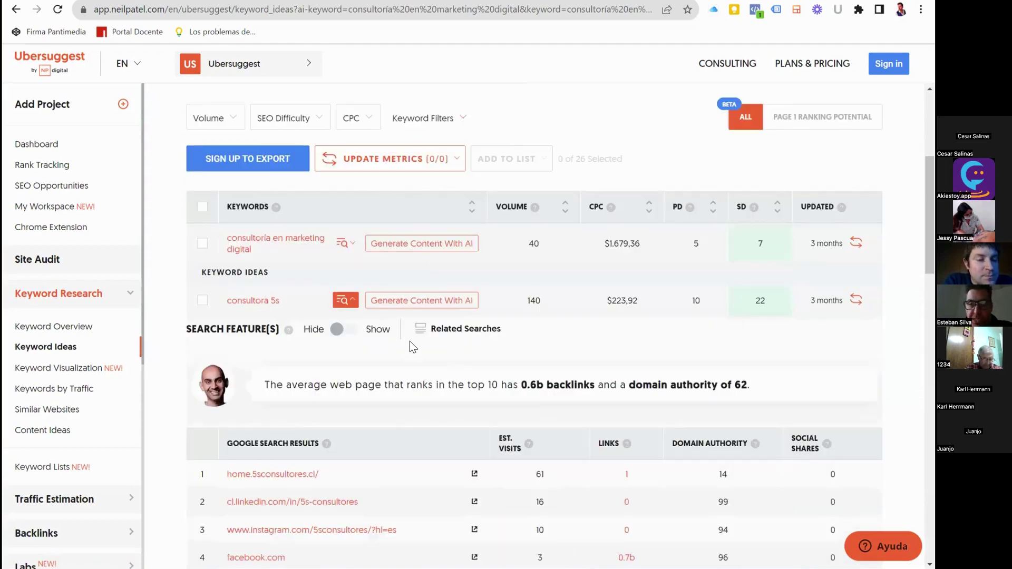
scroll(410, 341, "down", 3)
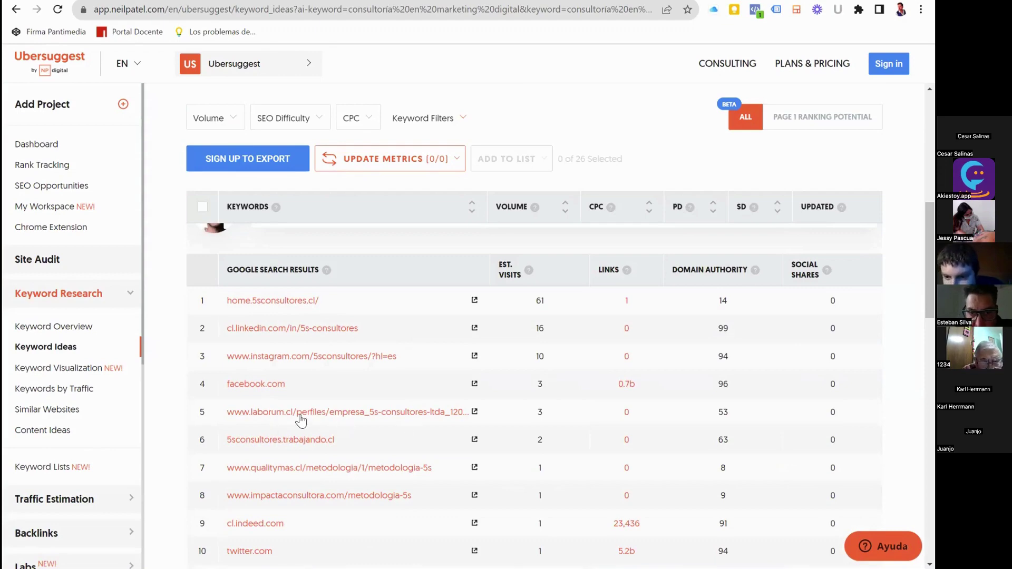
scroll(332, 446, "down", 2)
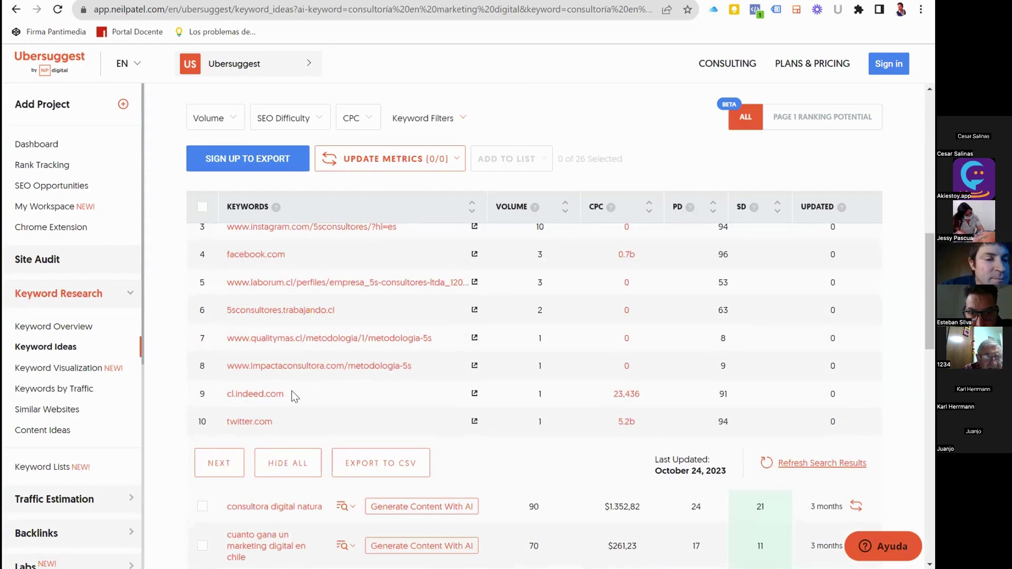
scroll(389, 397, "up", 2)
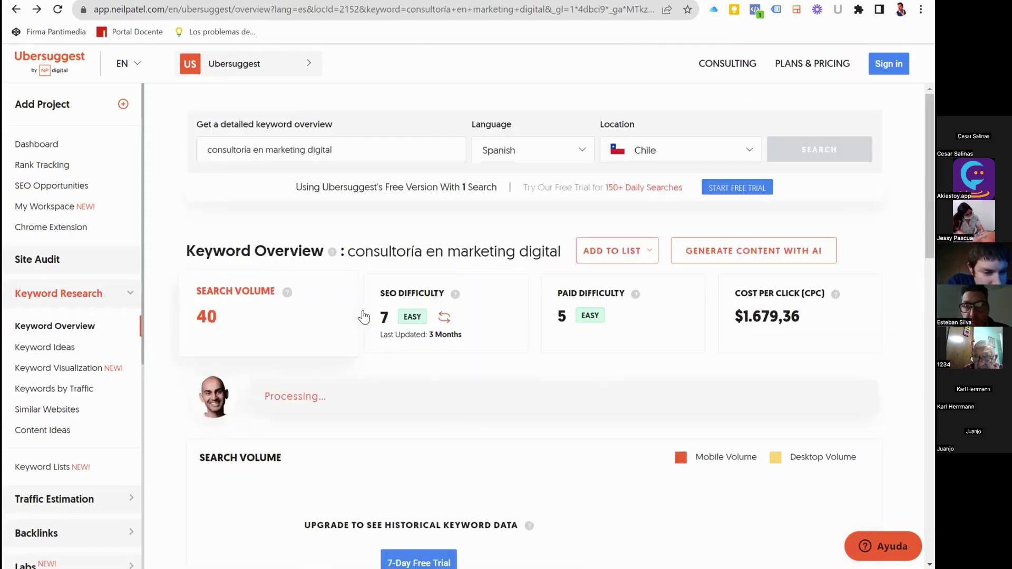
- Return to the keyword overview for "consultoría en marketing digital" and review its suggested keywords and content ideas
scroll(444, 344, "down", 12)
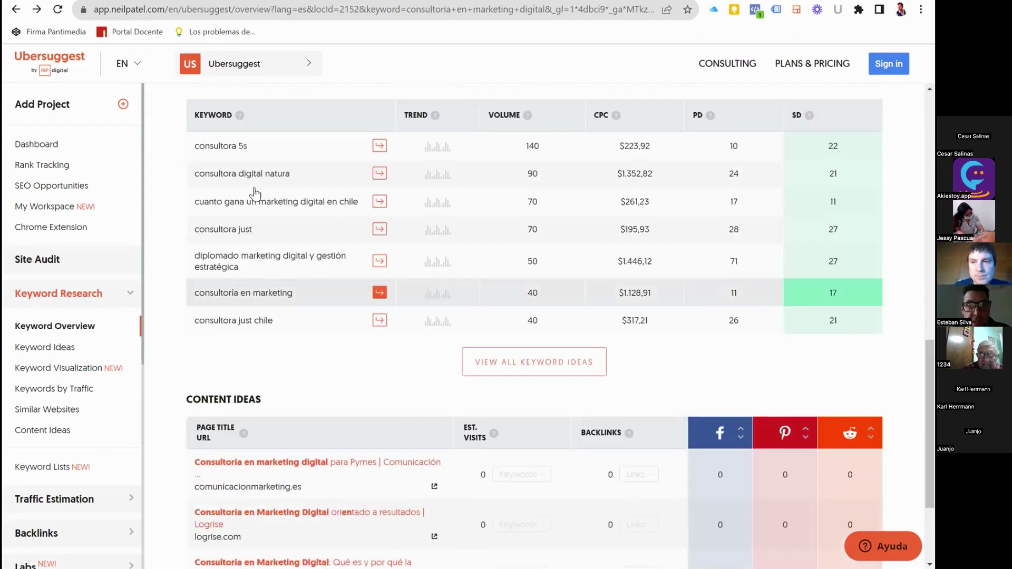
scroll(304, 277, "down", 3)
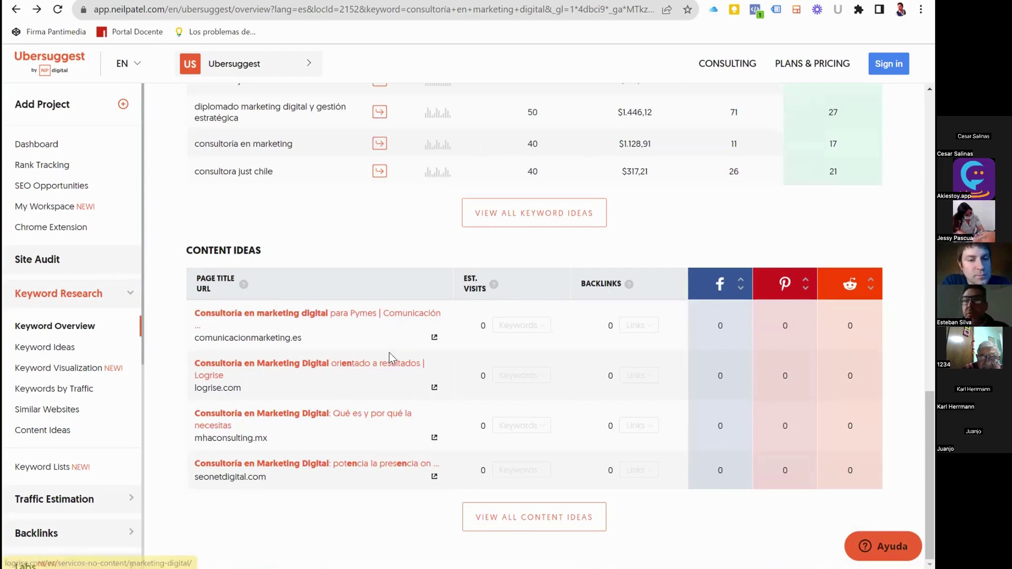
scroll(719, 244, "up", 1)
scroll(566, 335, "up", 8)
scroll(562, 336, "down", 1)
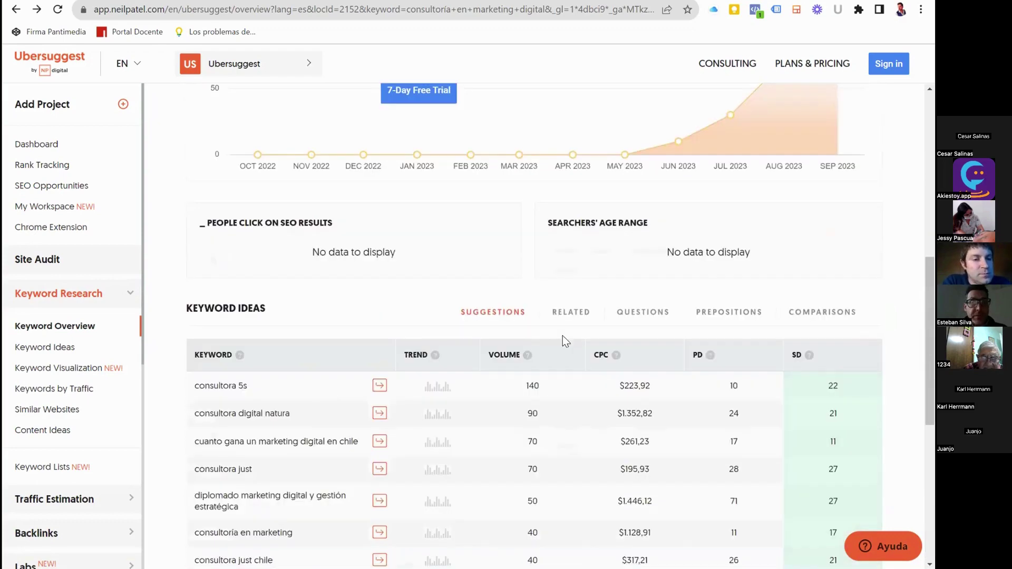
scroll(184, 120, "down", 3)
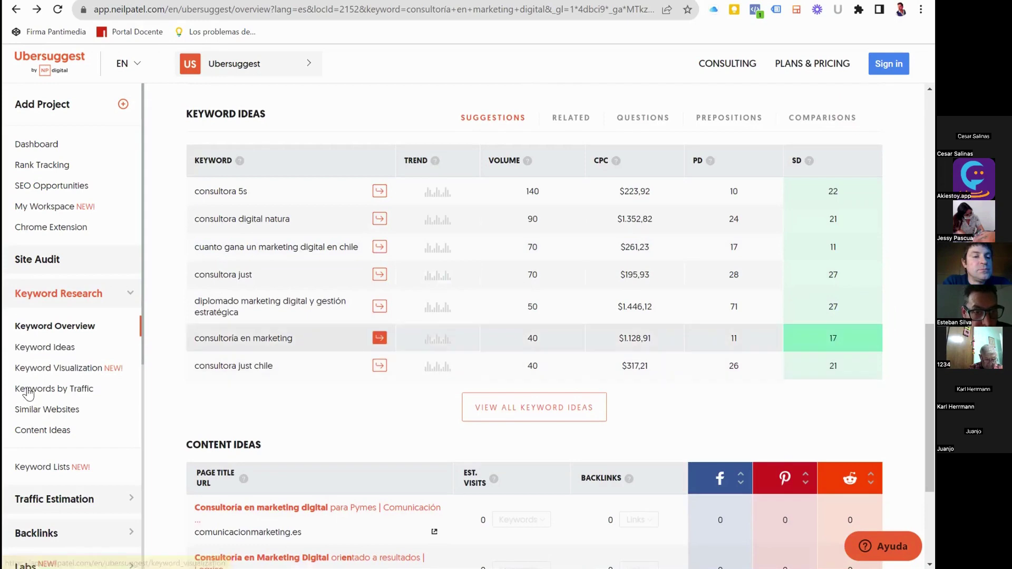
- Open the full Keyword Ideas list for "consultoría en marketing digital" and examine the suggestions' volume, CPC, paid difficulty and SEO difficulty
left_click(39, 348)
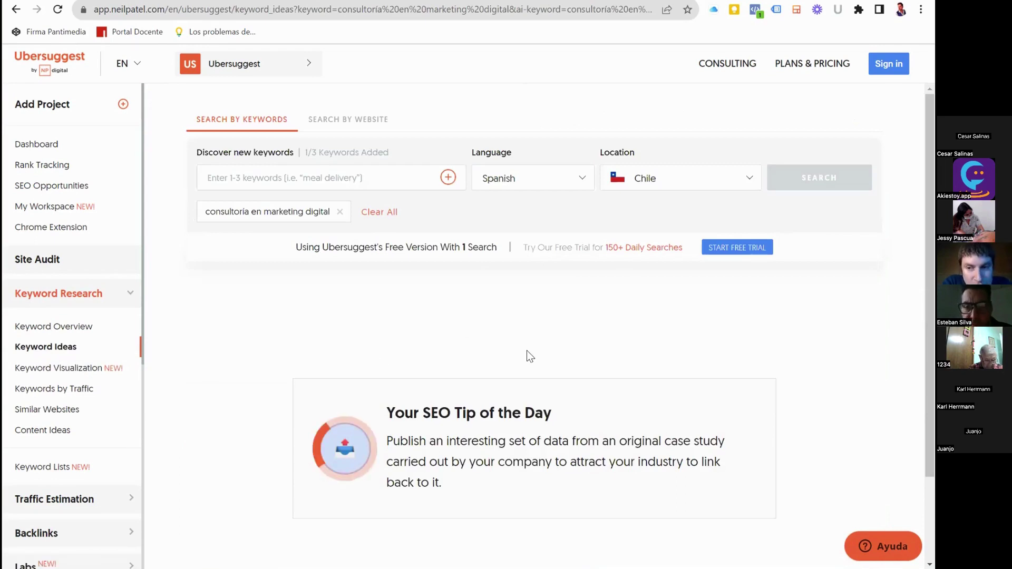
scroll(502, 319, "down", 5)
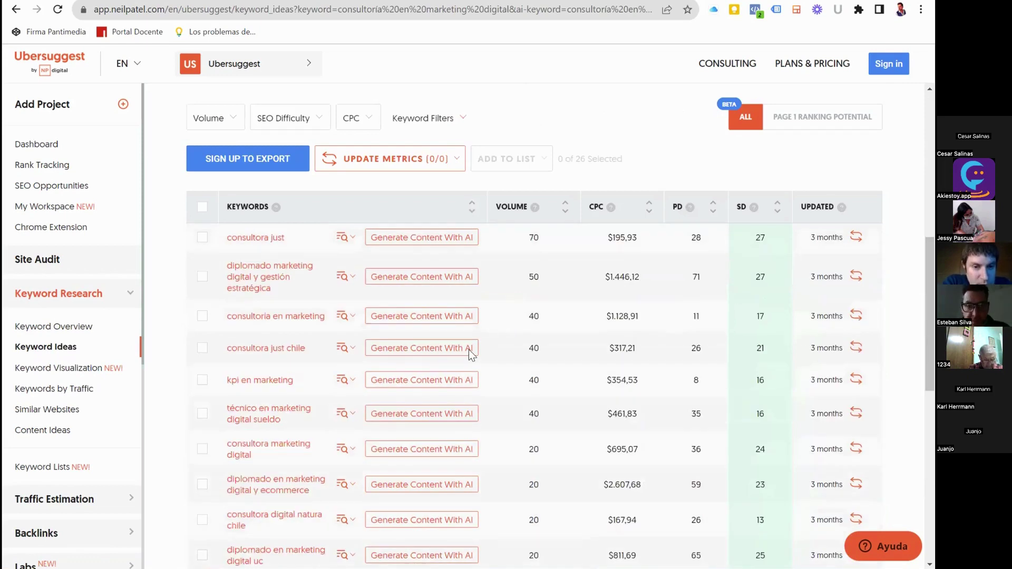
scroll(696, 316, "up", 4)
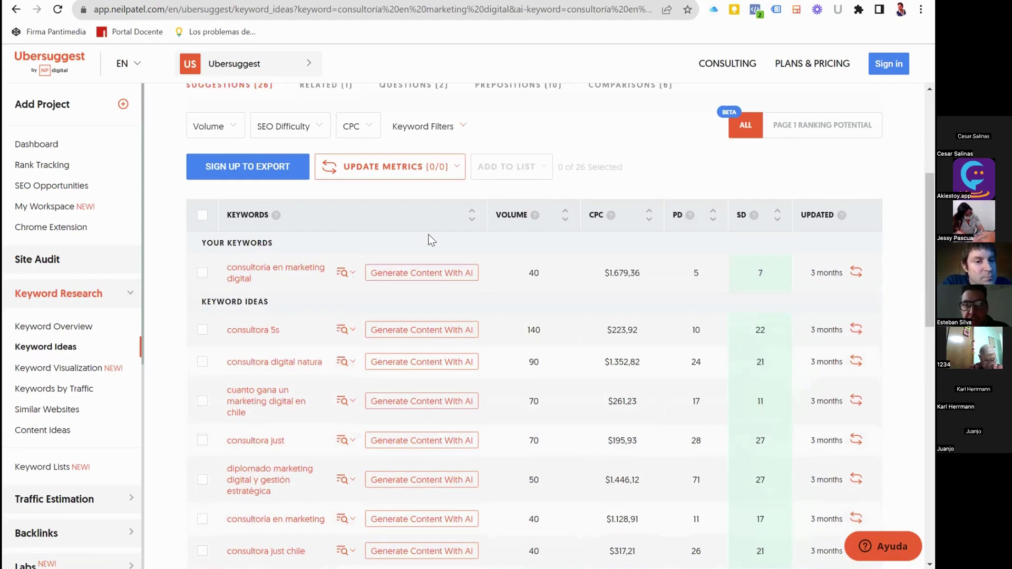
scroll(417, 243, "down", 2)
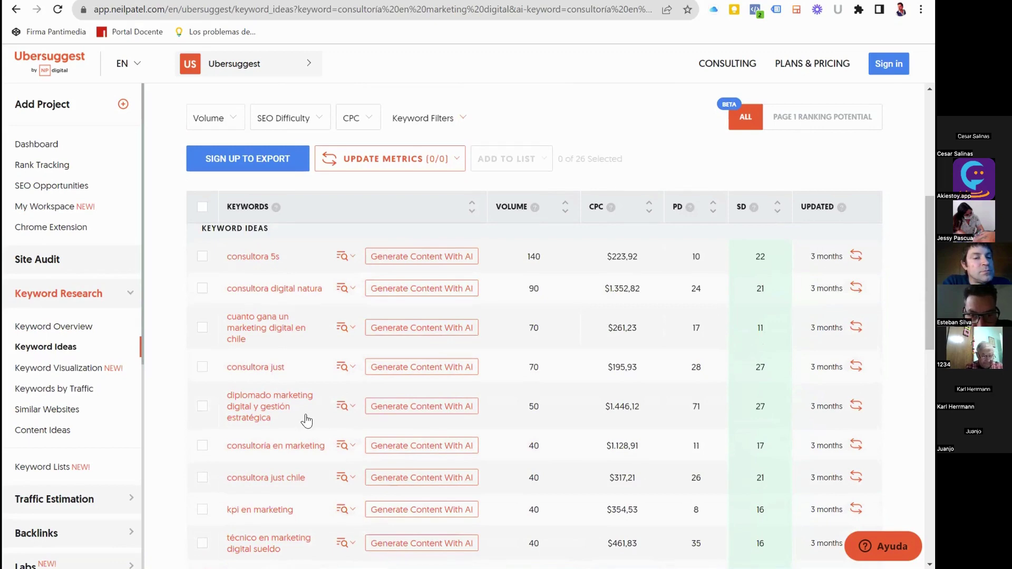
scroll(306, 417, "down", 4)
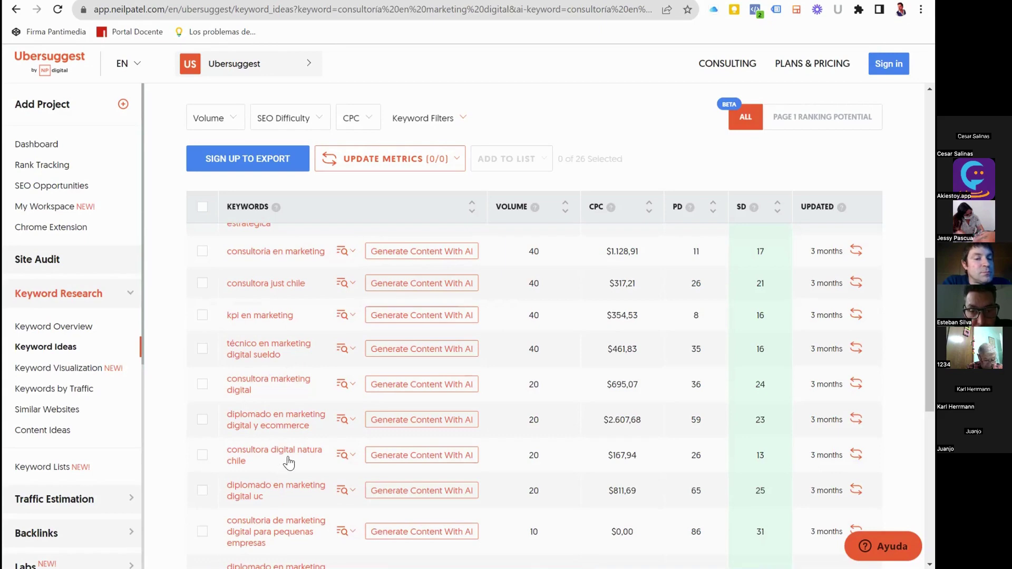
scroll(304, 413, "down", 2)
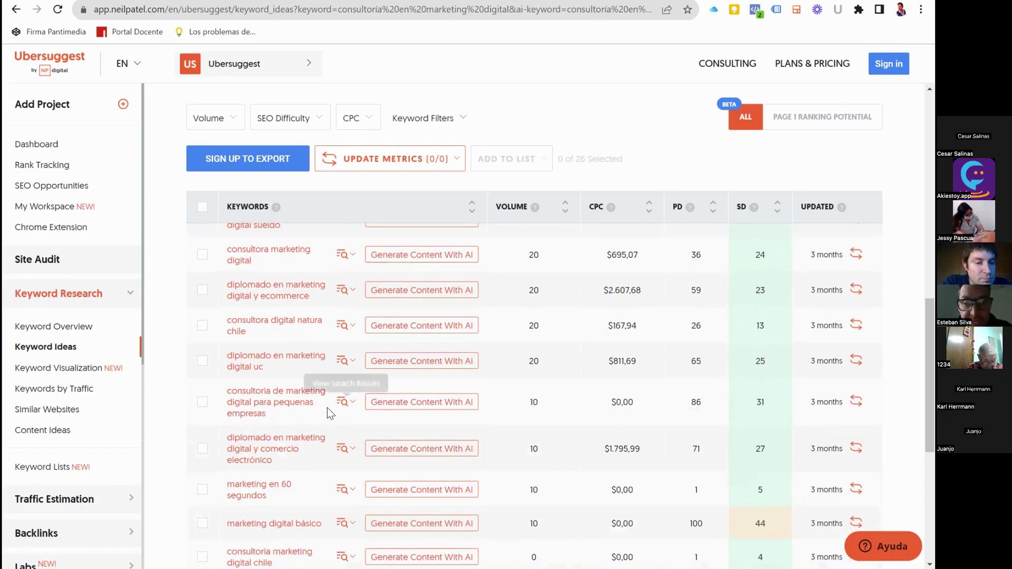
scroll(289, 423, "down", 2)
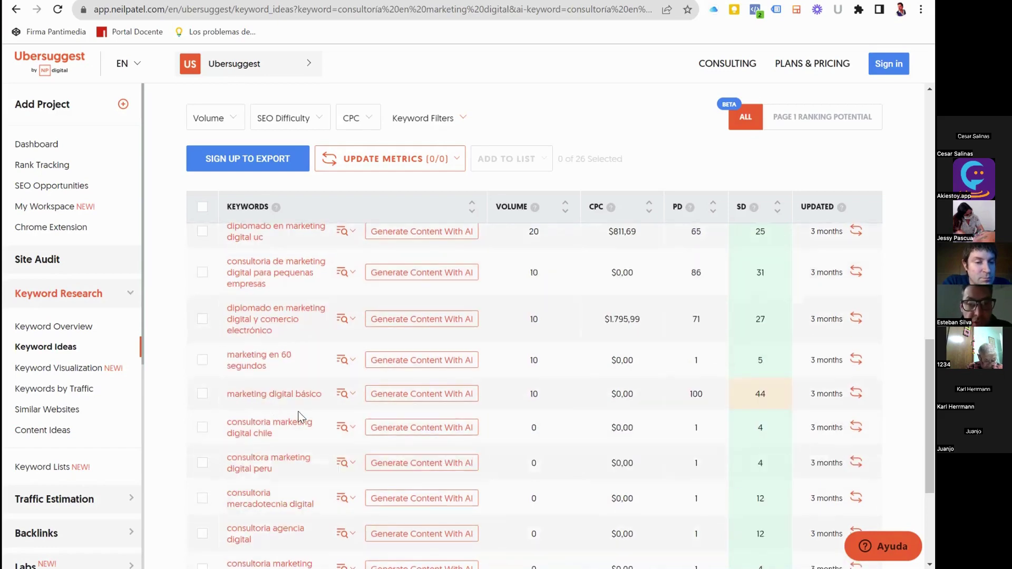
scroll(291, 416, "down", 2)
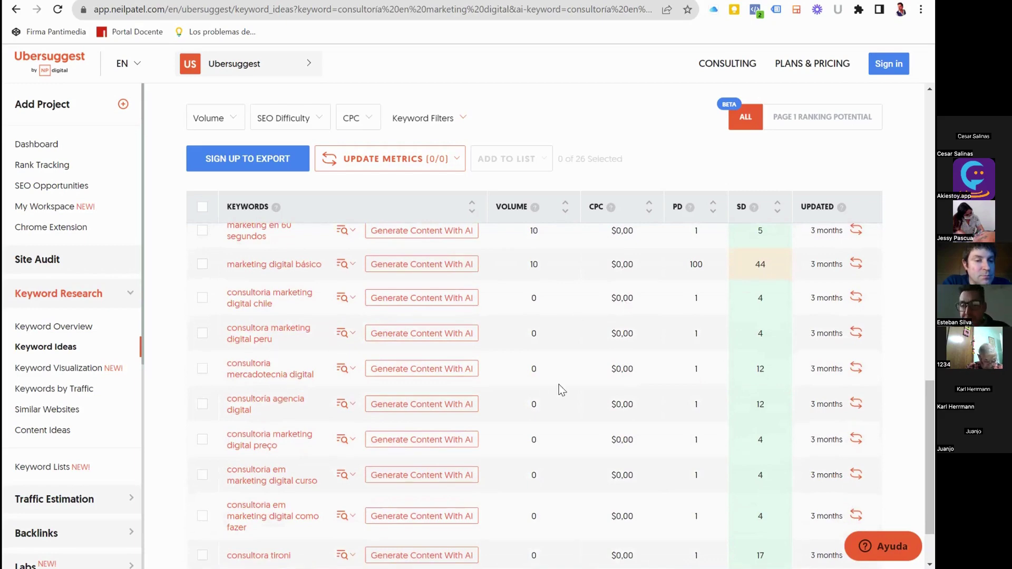
scroll(541, 391, "down", 2)
scroll(549, 382, "up", 7)
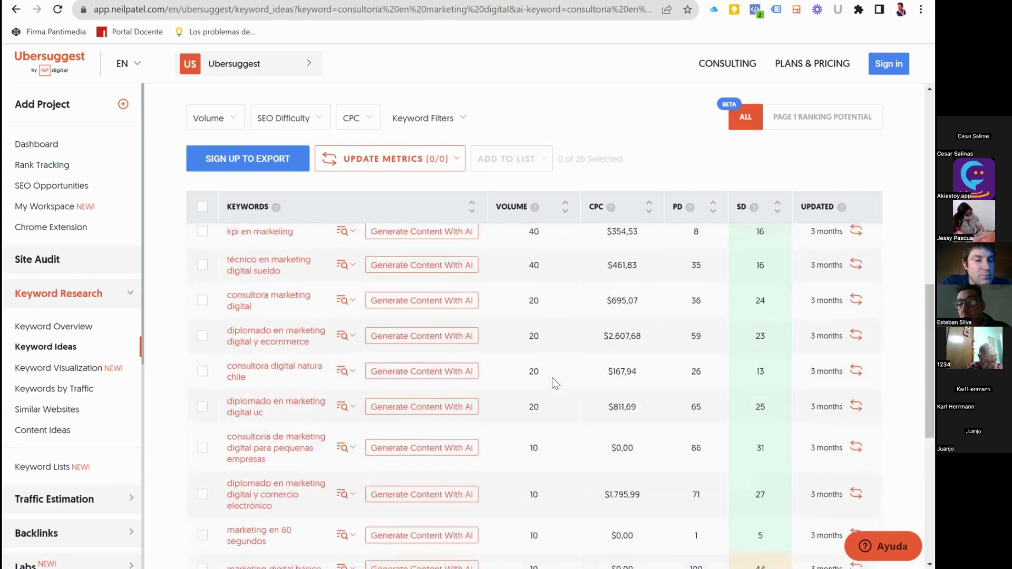
scroll(552, 378, "up", 5)
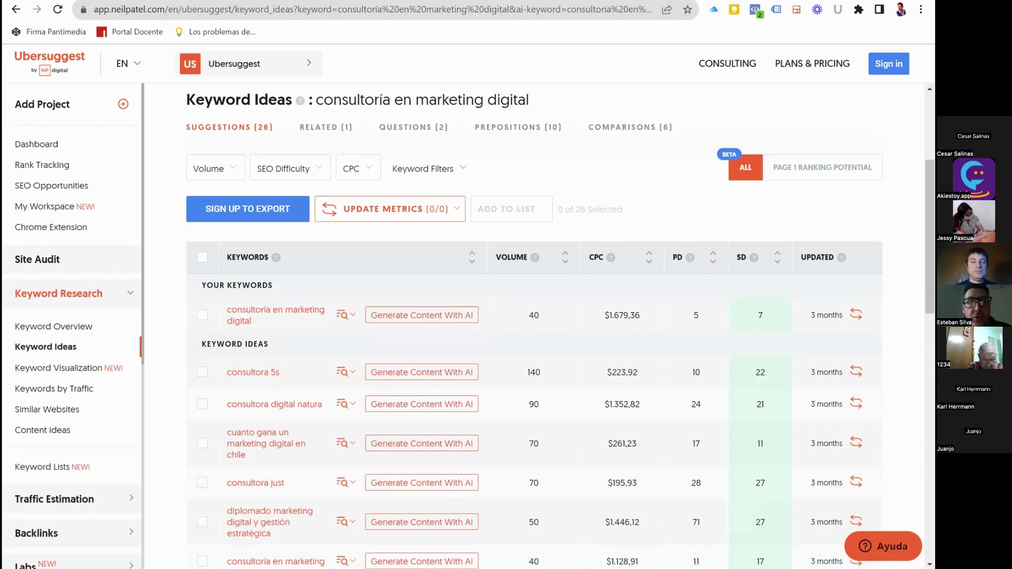
- Search Google for "google trend" in a new browser tab and open the Google Trends site
key("ctrl+t")
left_click(156, 7)
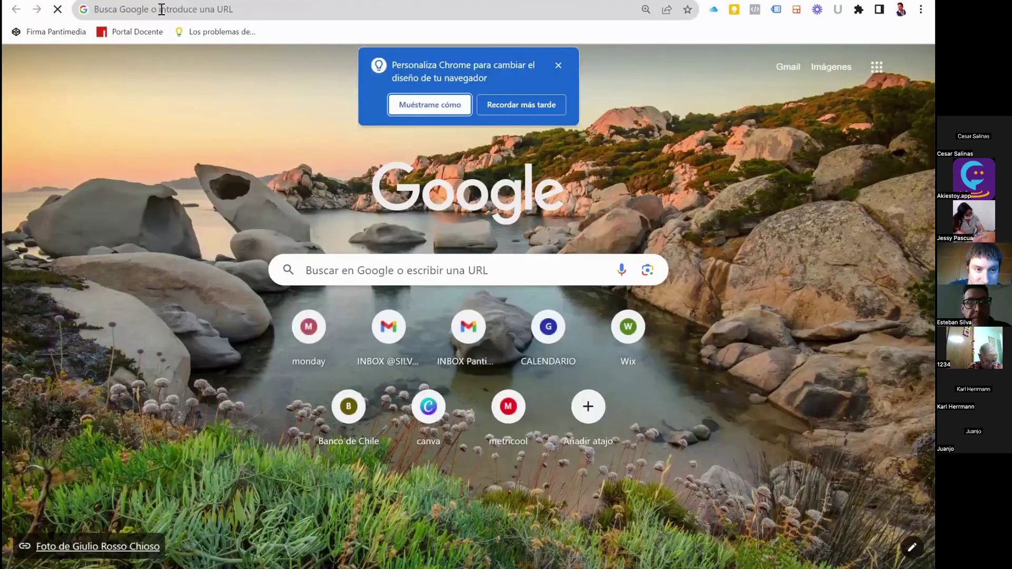
left_click(170, 4)
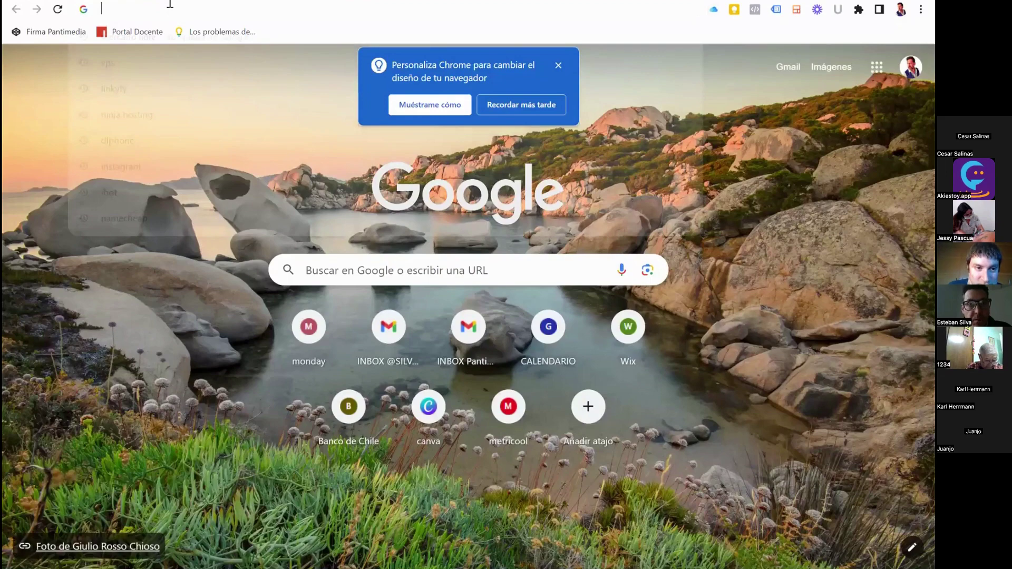
type("google")
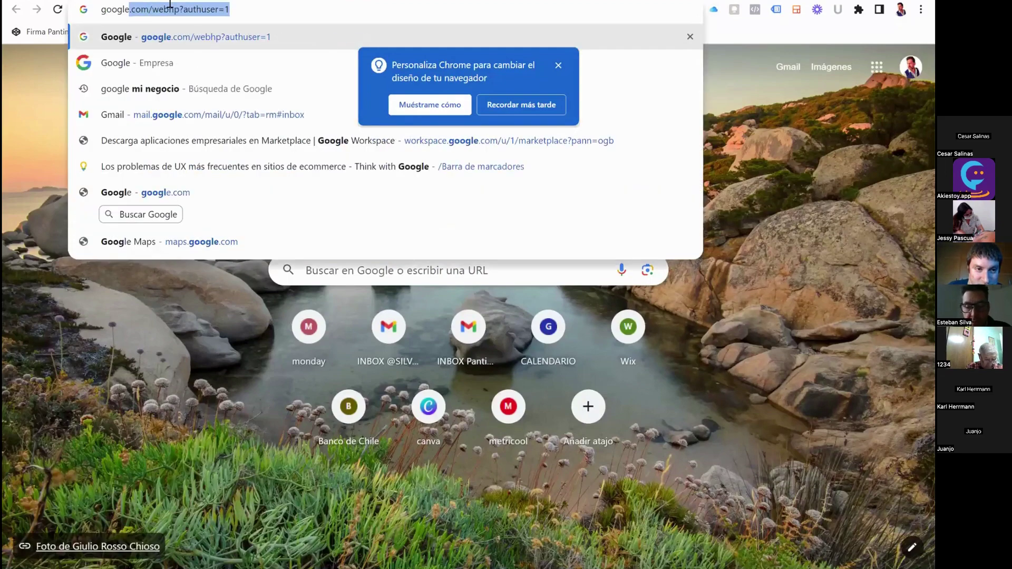
type(" trend")
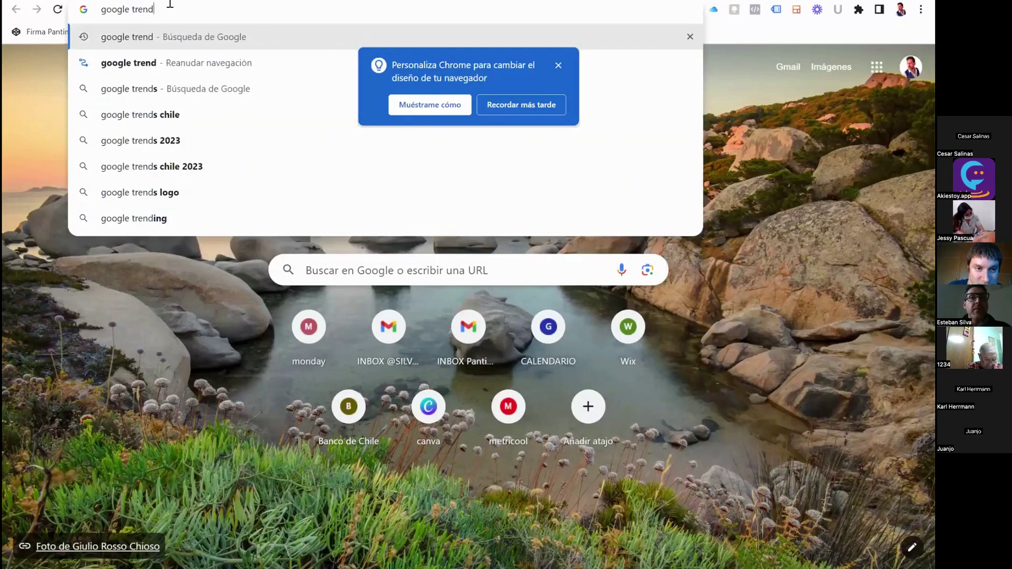
key("Return")
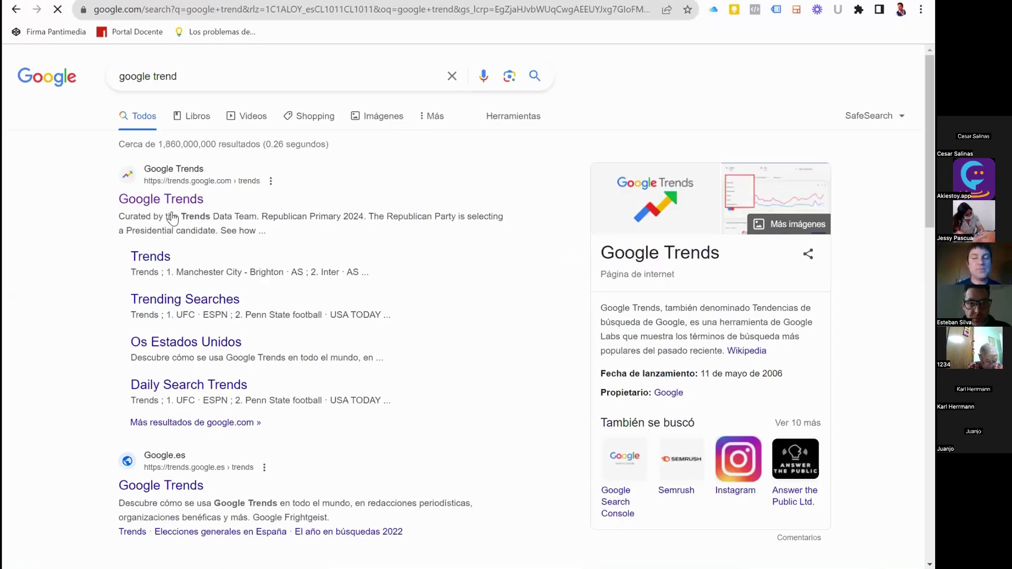
left_click(182, 209)
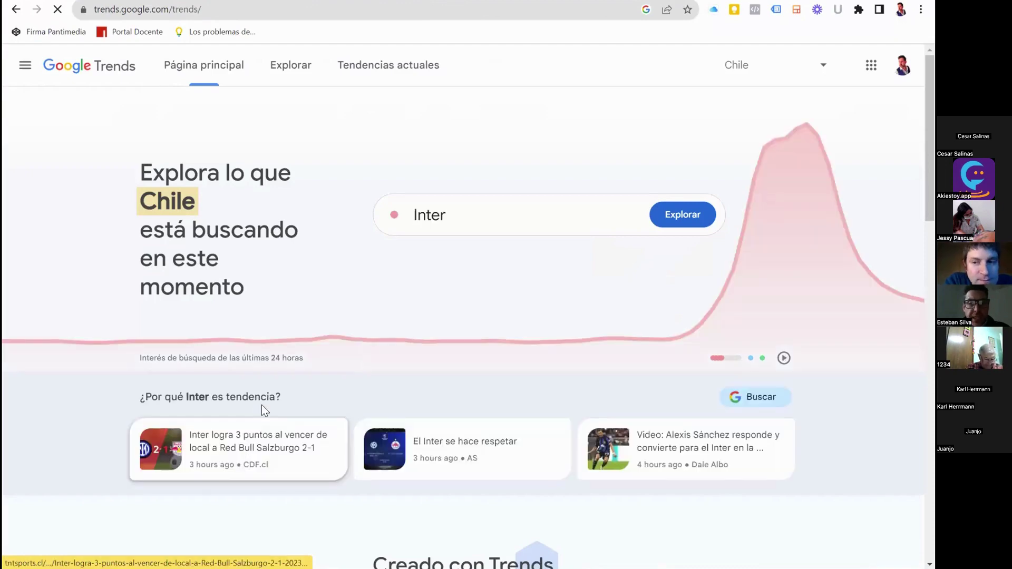
- Look over the Google Trends home page: Chile's current trending searches, the Trends showcases and the introductory resources
scroll(217, 262, "down", 2)
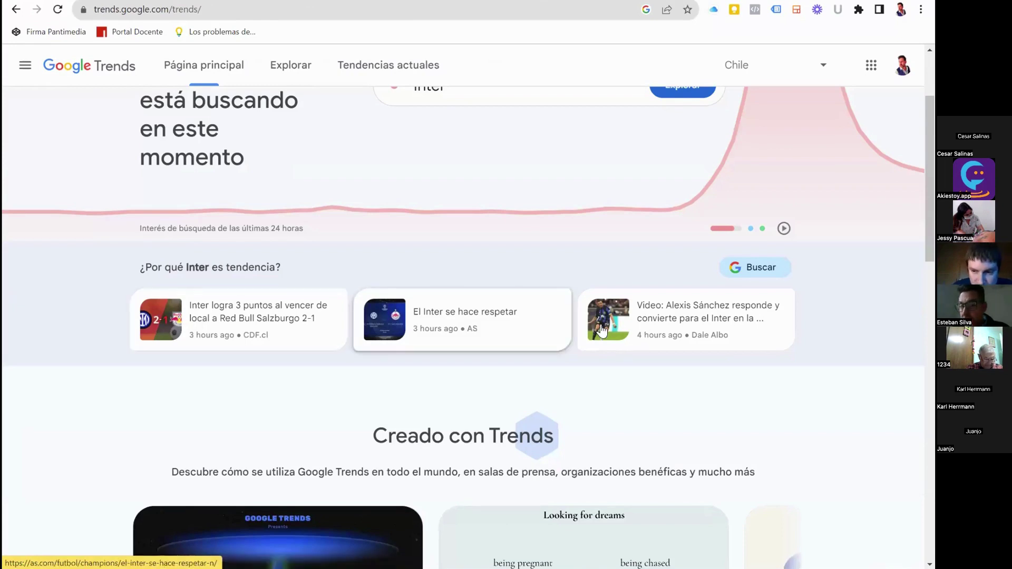
scroll(276, 322, "up", 2)
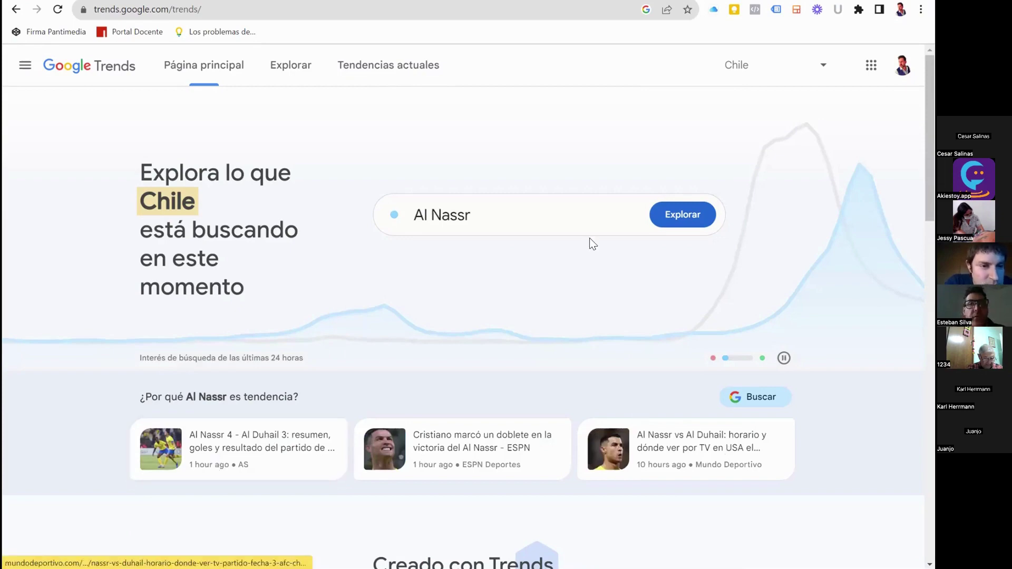
scroll(561, 293, "down", 6)
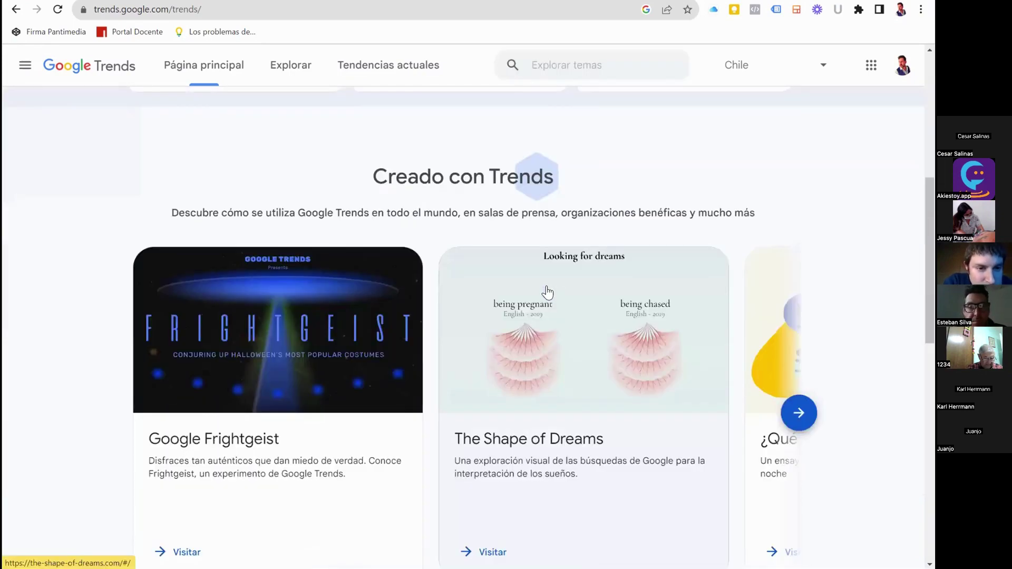
scroll(547, 291, "down", 5)
scroll(547, 293, "down", 3)
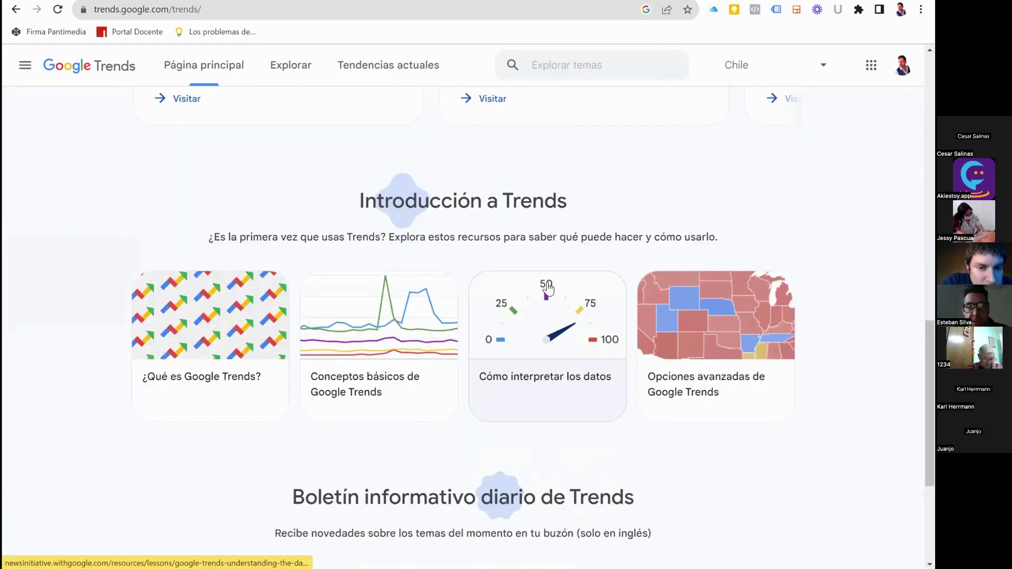
scroll(533, 287, "up", 15)
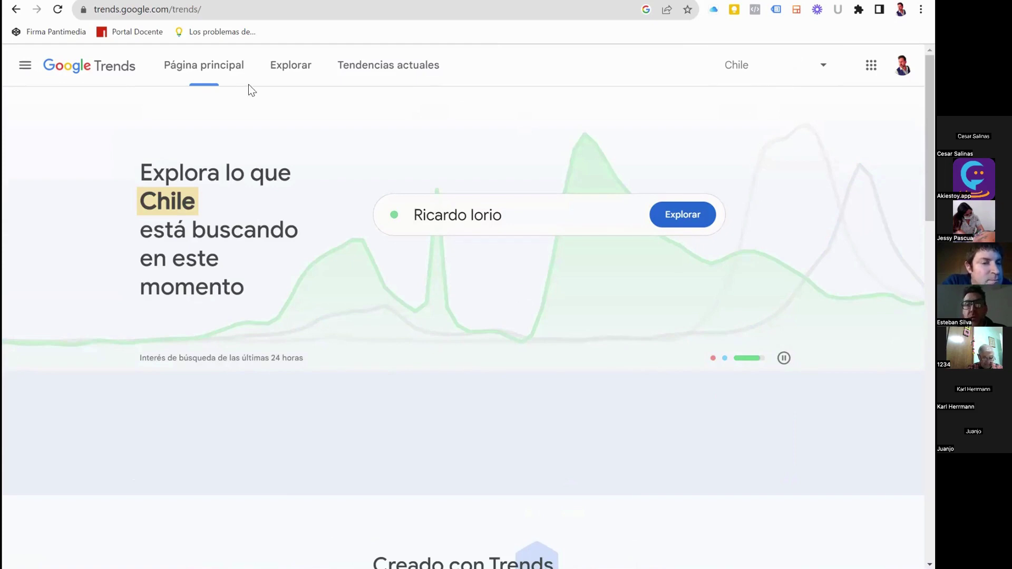
- Explore the search term "consultoría en marketing digital" for Chile in Google Trends, with the period set to the last 12 months (Últimos 12 meses)
left_click(548, 214)
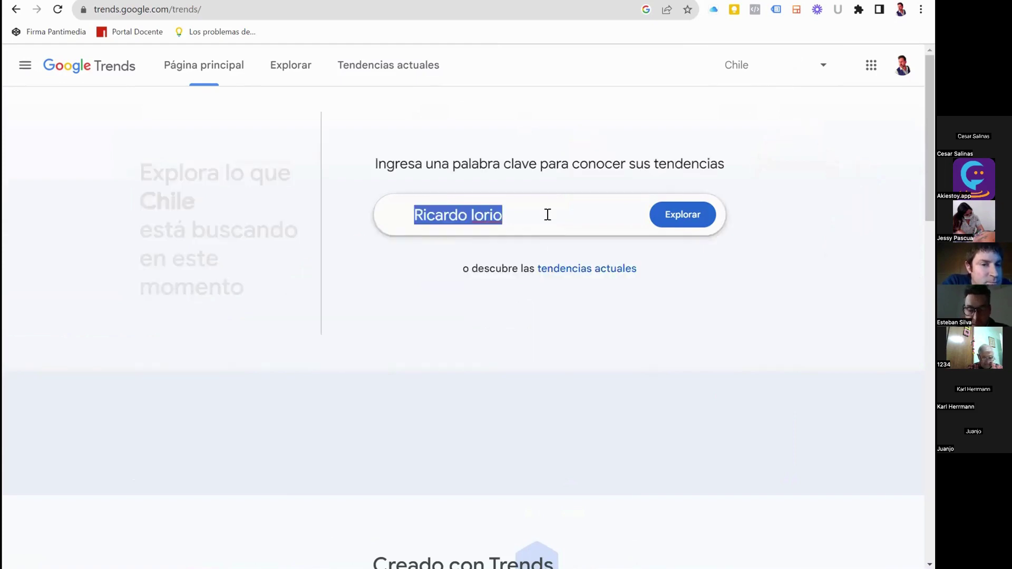
type("consultor")
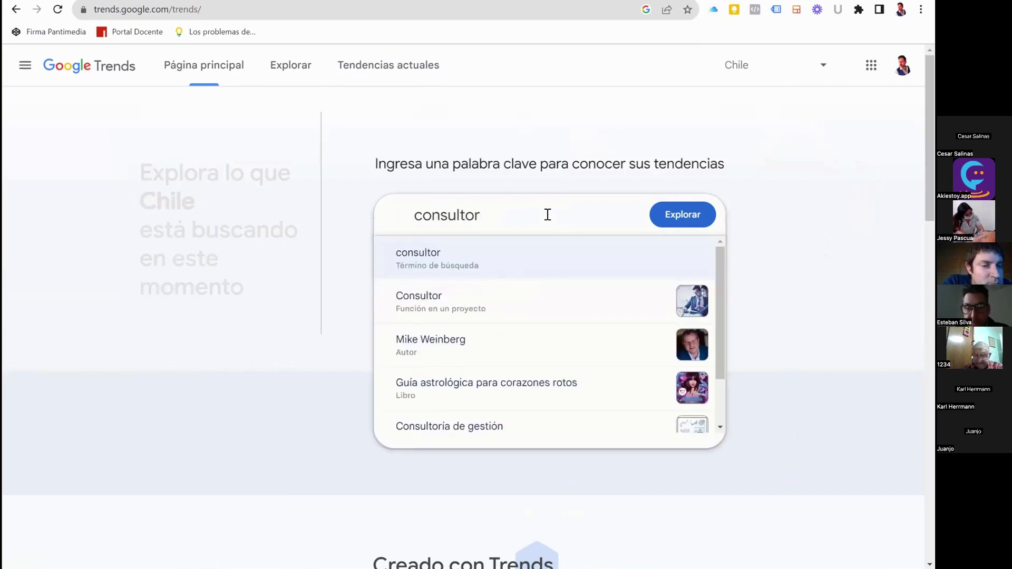
type("ia en ")
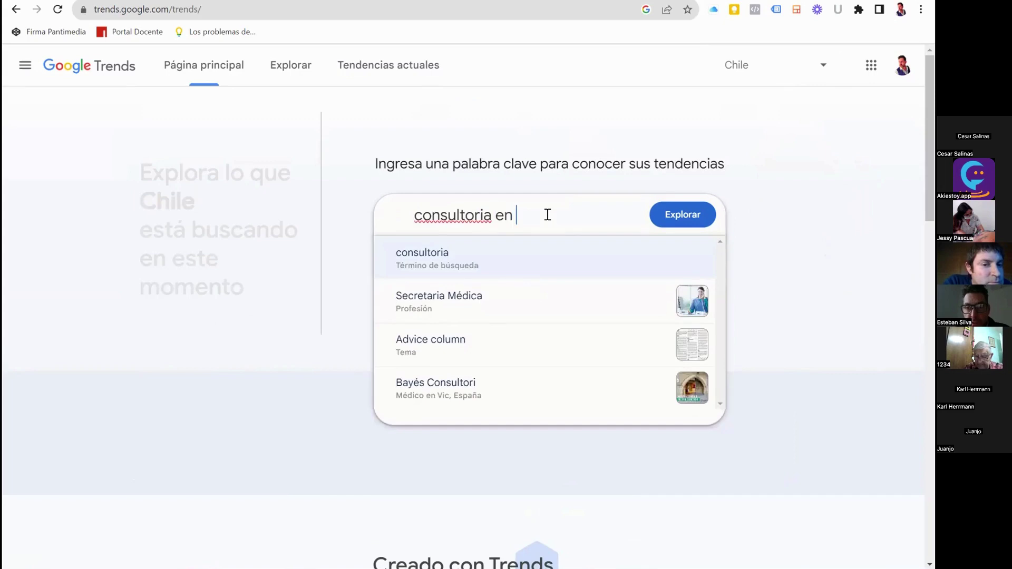
type("marketing")
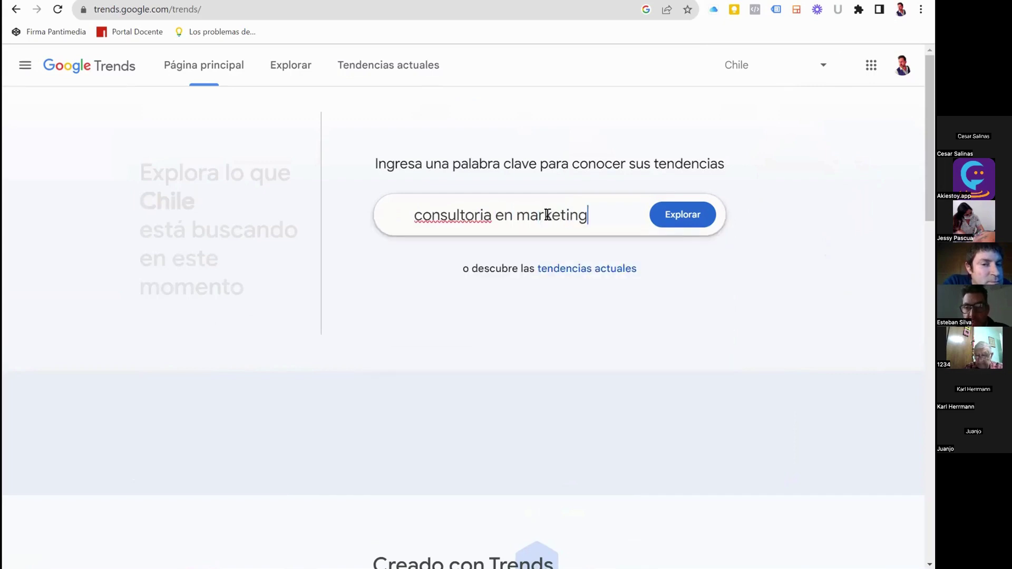
type(" digital")
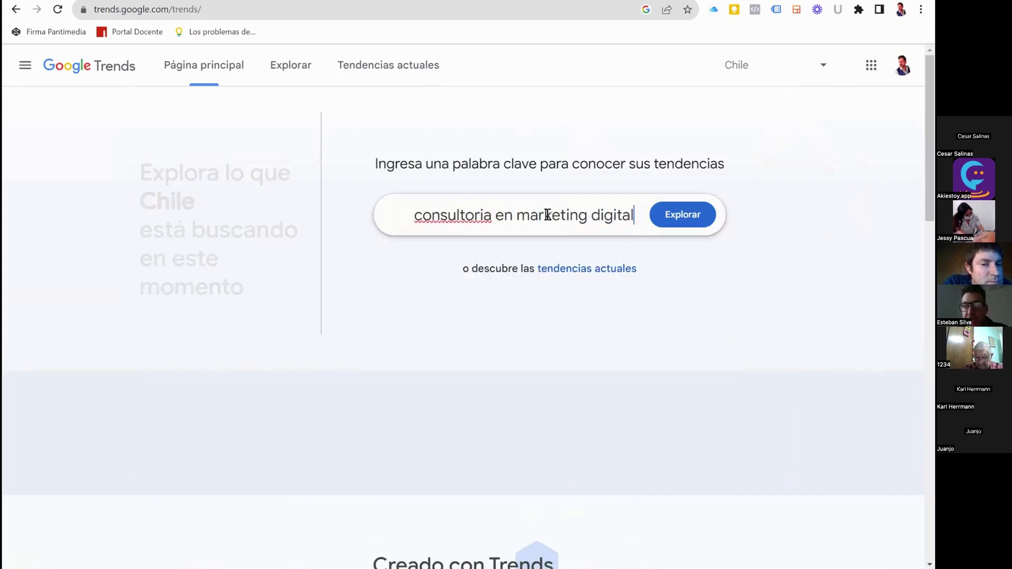
right_click(475, 215)
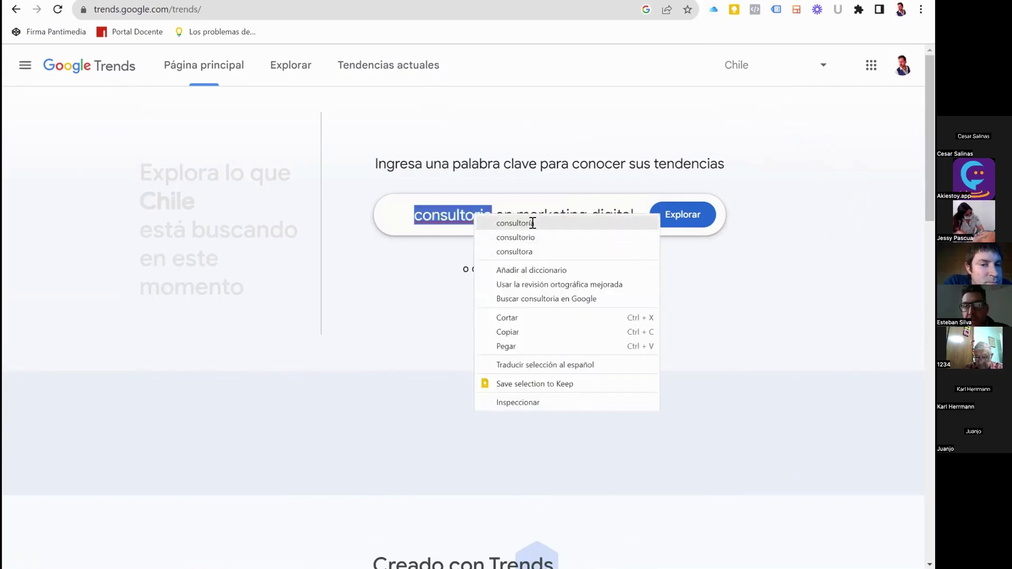
left_click(533, 222)
left_click(694, 220)
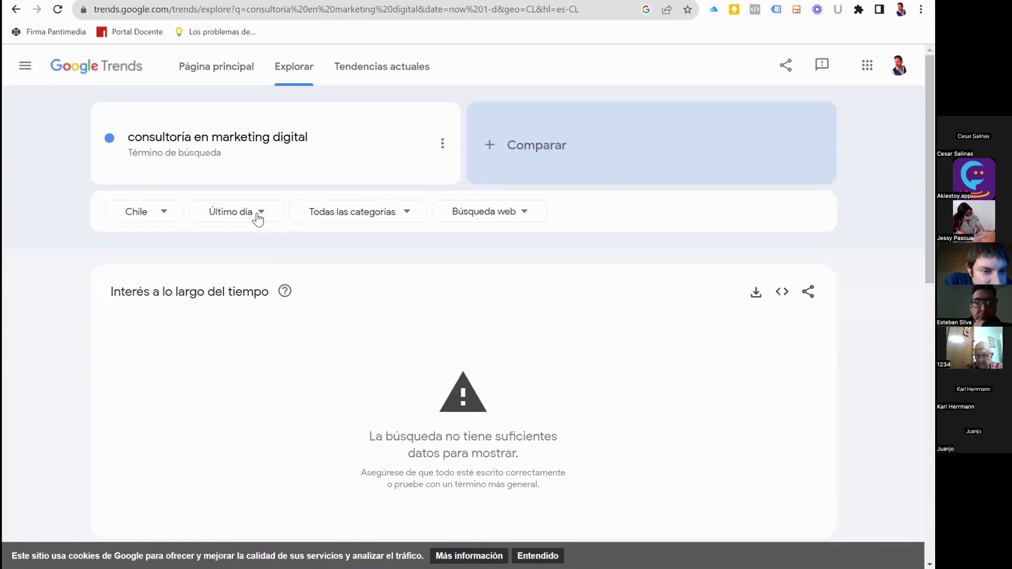
left_click(236, 212)
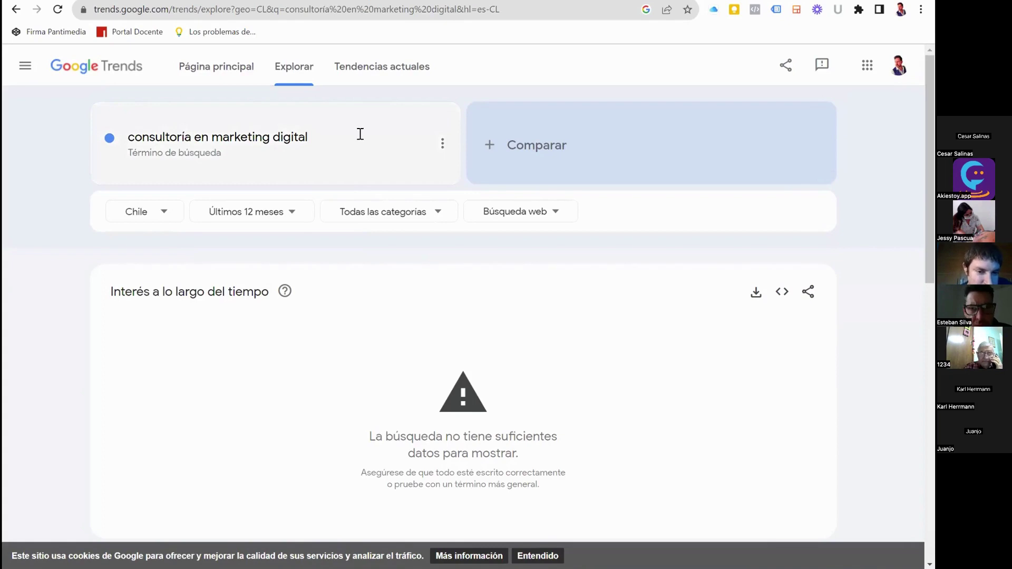
- Remove the term "consultoría en marketing digital" from the Trends exploration and get ready to enter a new one
left_click(443, 144)
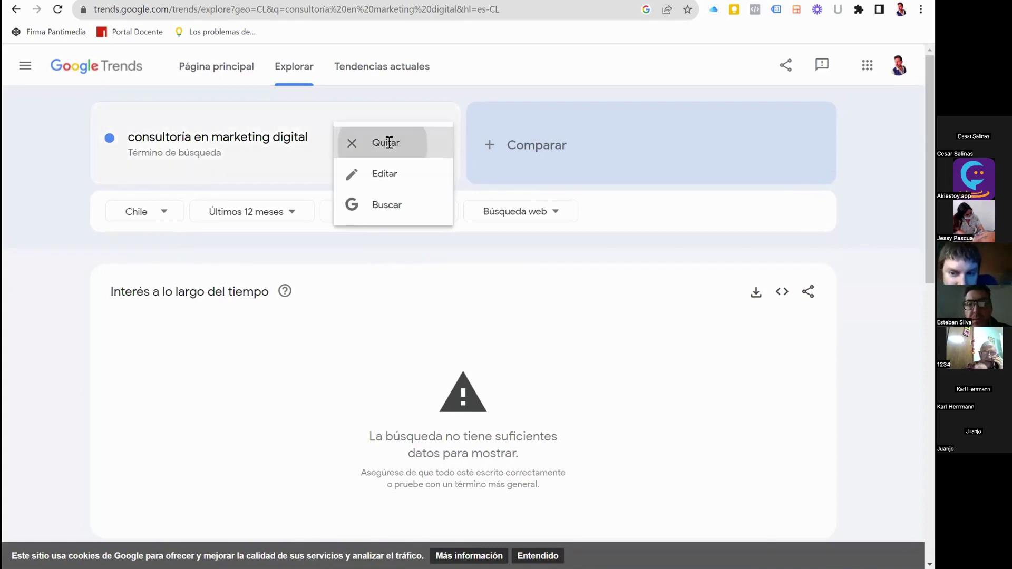
left_click(390, 143)
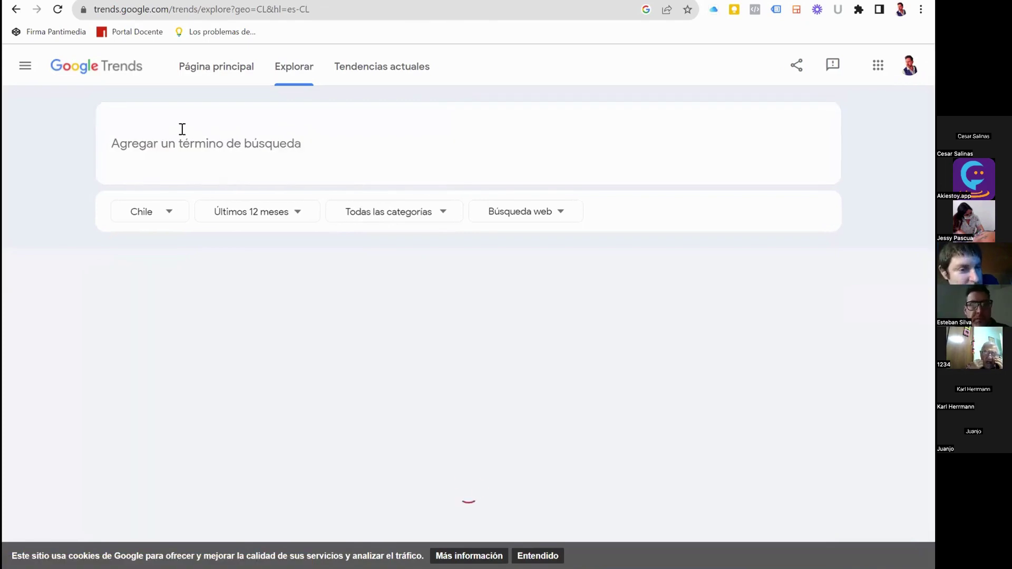
left_click(208, 142)
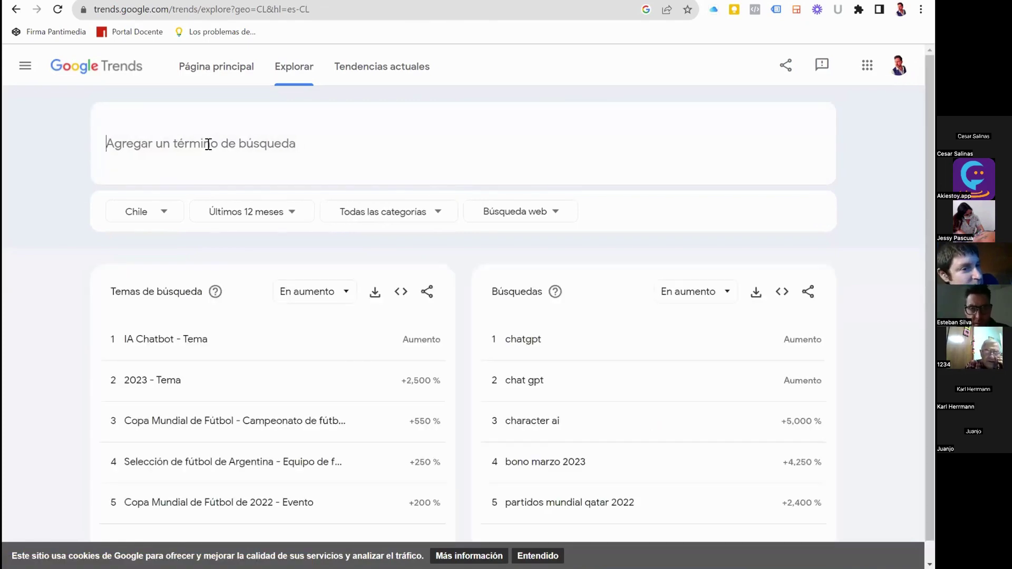
type("market")
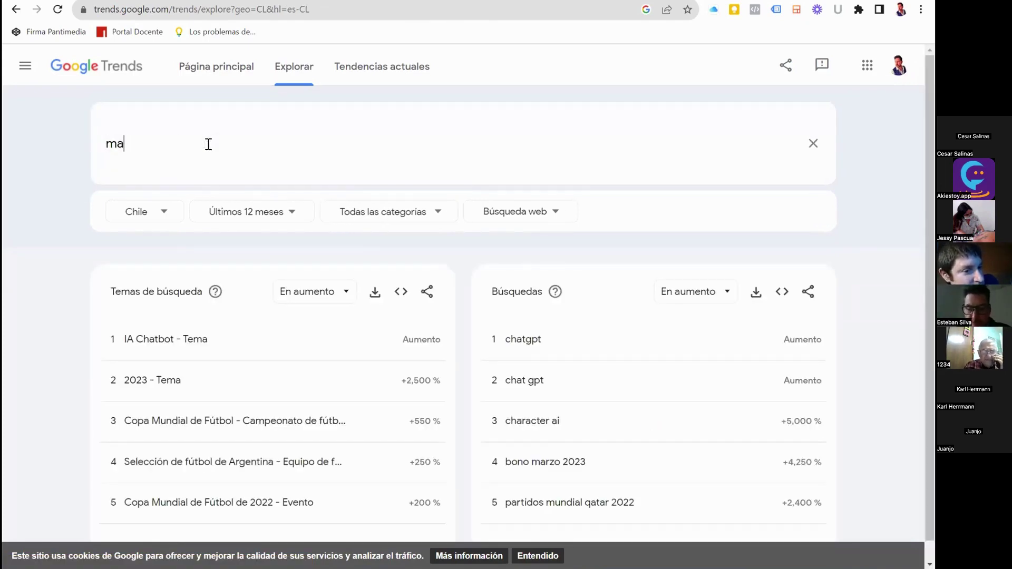
key("BackSpace")
key("BackSpace")
key("BackSpace")
key("BackSpace")
key("BackSpace")
key("BackSpace")
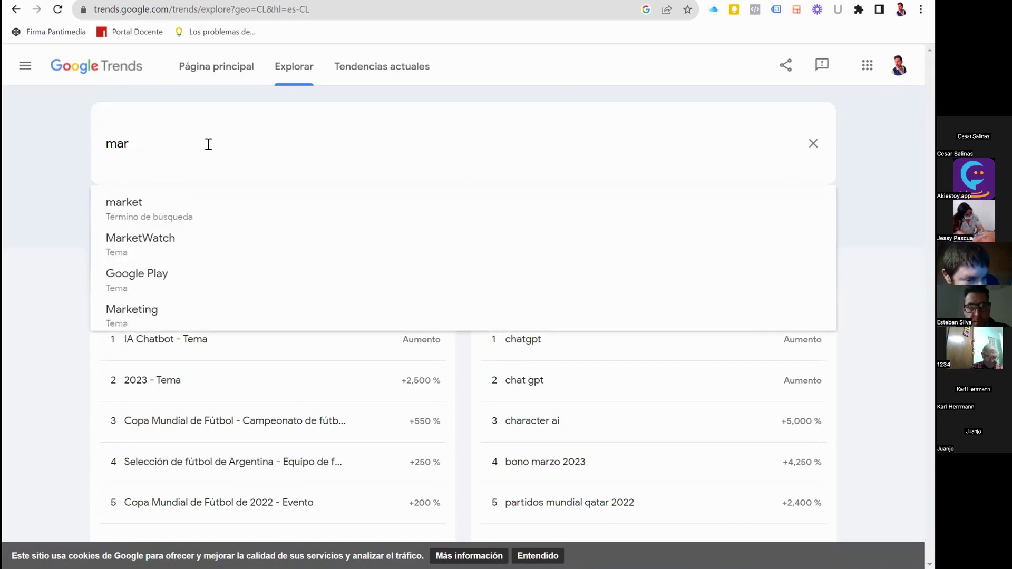
- Look up "consultor", choose the topic "Consultor de negocios", and review its interest over time, by subregion and related topics
type("consulktor")
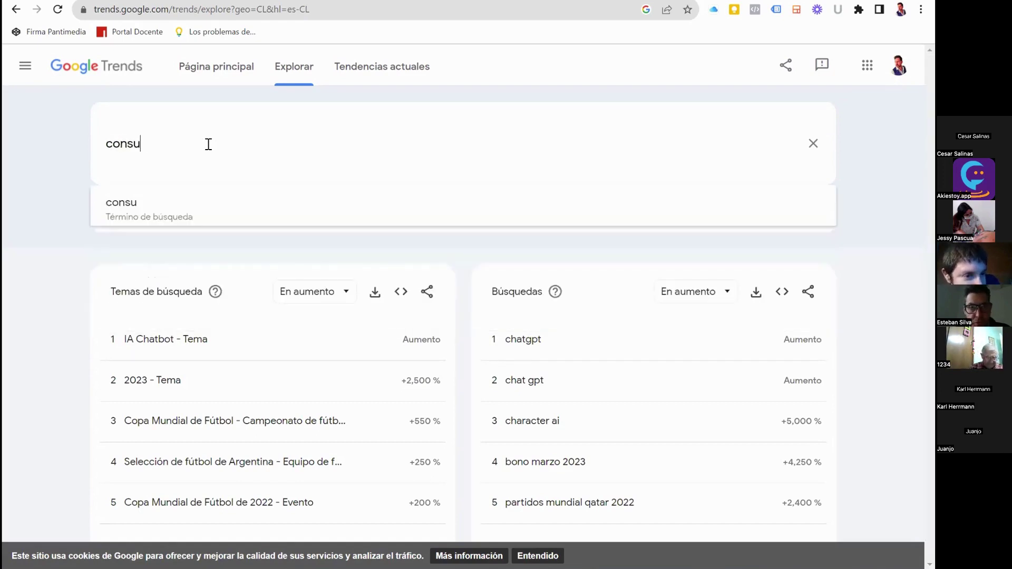
key("BackSpace")
key("BackSpace")
key("BackSpace")
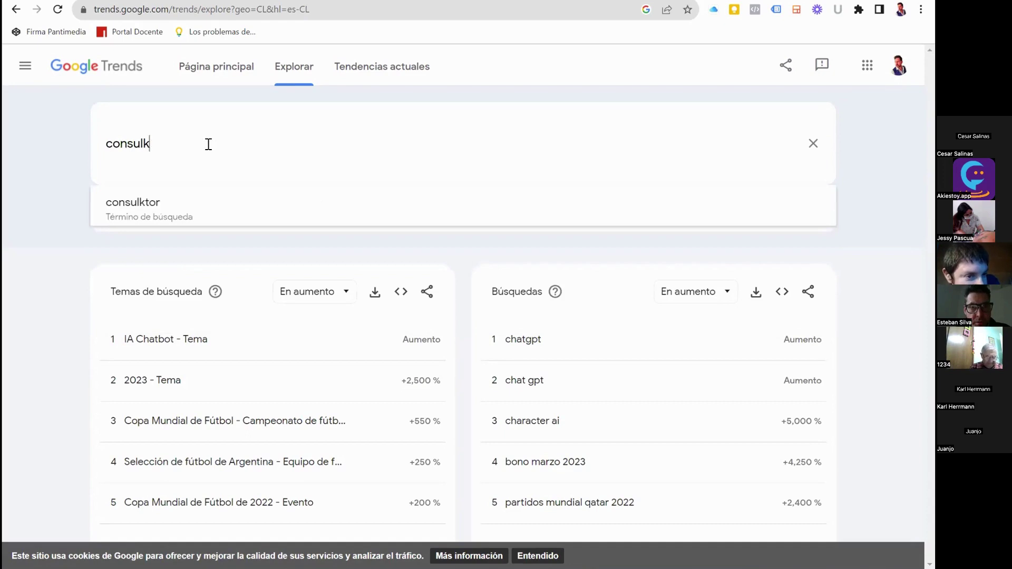
type("tor")
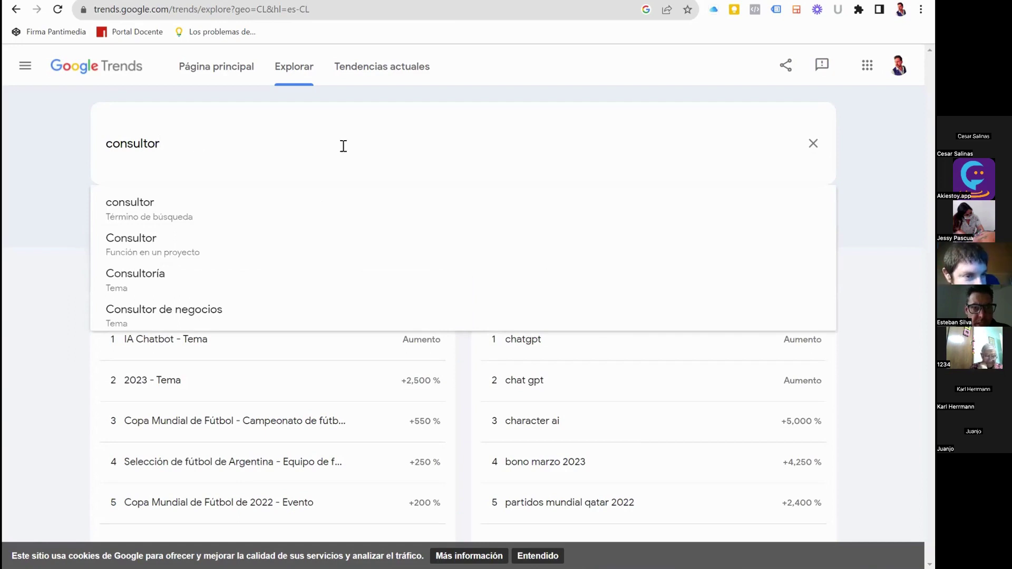
left_click(187, 320)
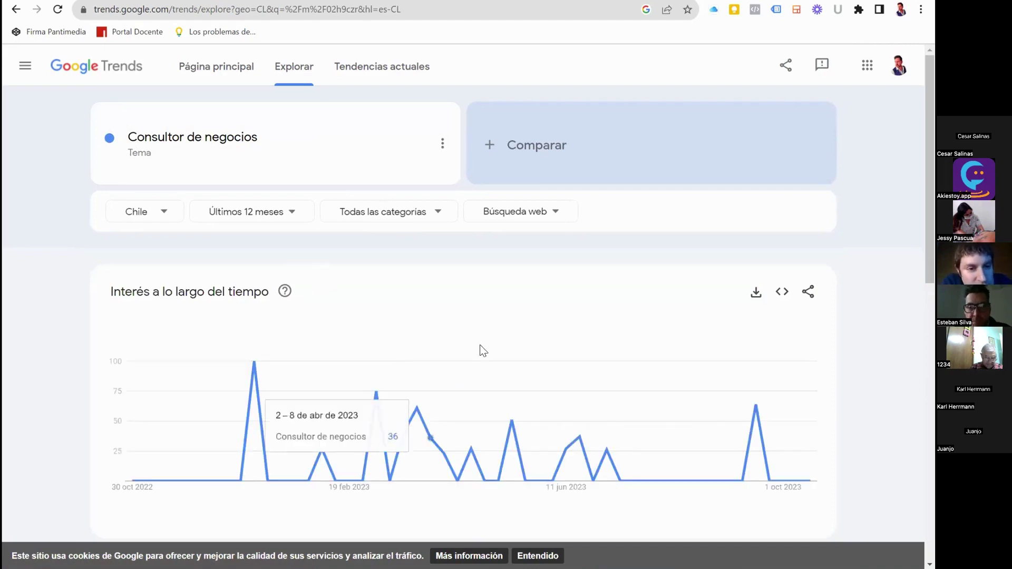
scroll(480, 348, "down", 3)
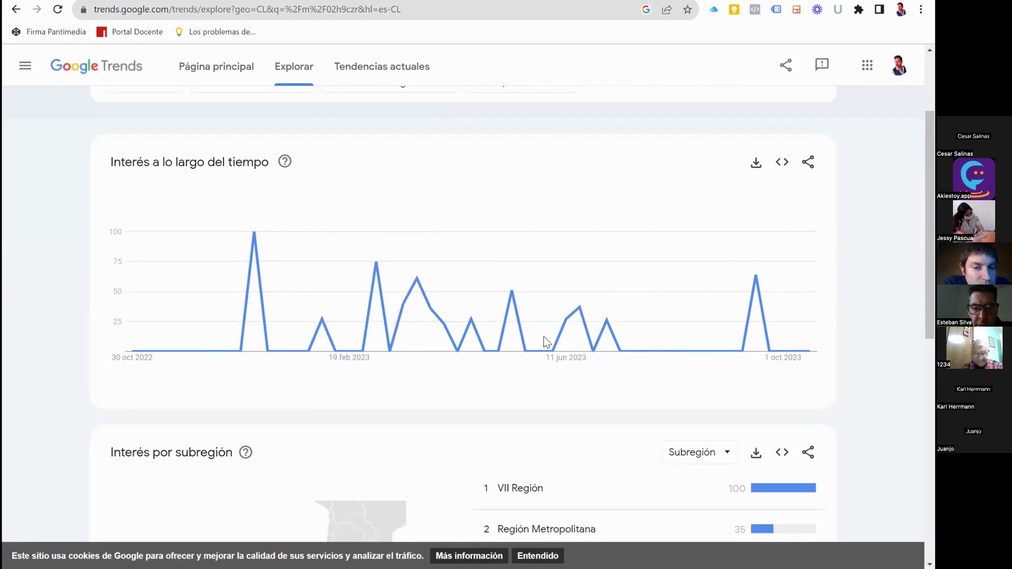
scroll(543, 337, "down", 3)
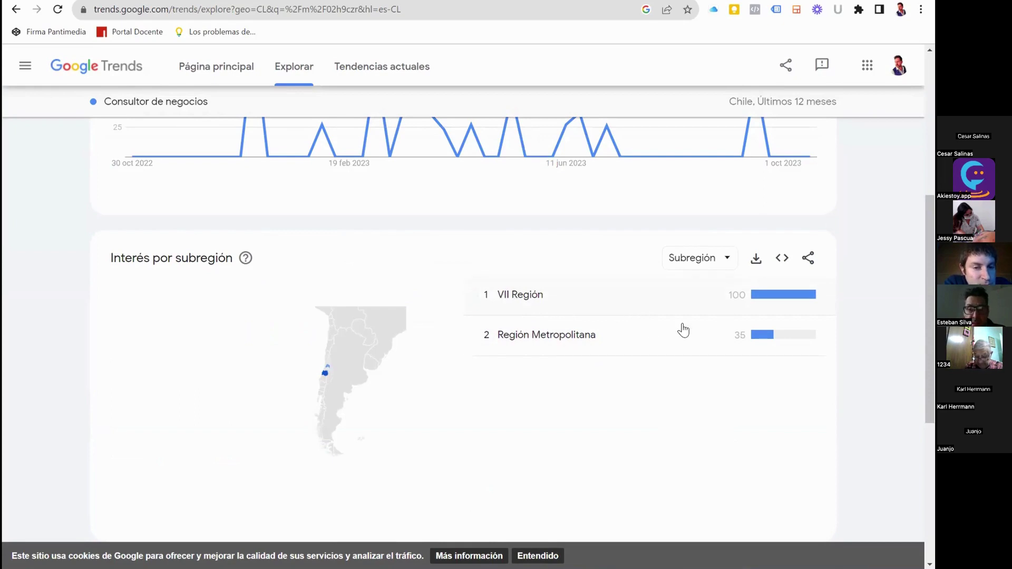
scroll(576, 334, "down", 6)
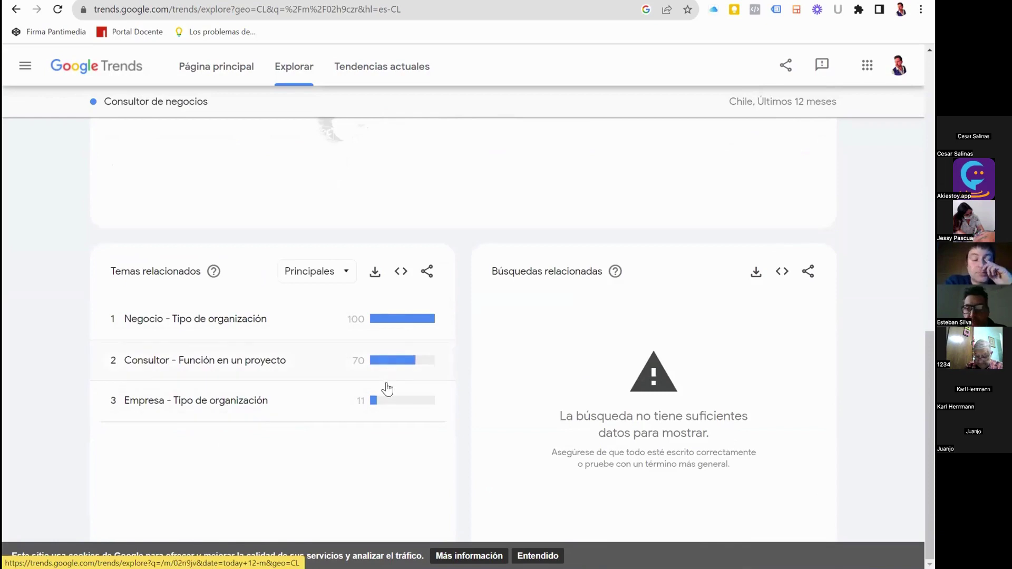
scroll(385, 384, "up", 15)
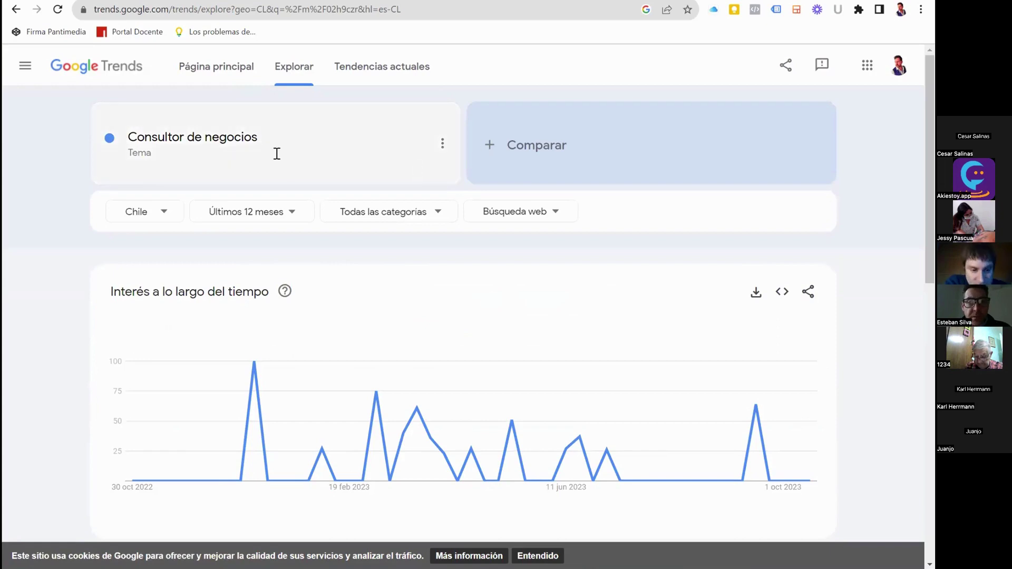
- Replace the topic with the search term "mascotas" and review its interest over time, by subregion, and its related topics and searches
left_click(283, 137)
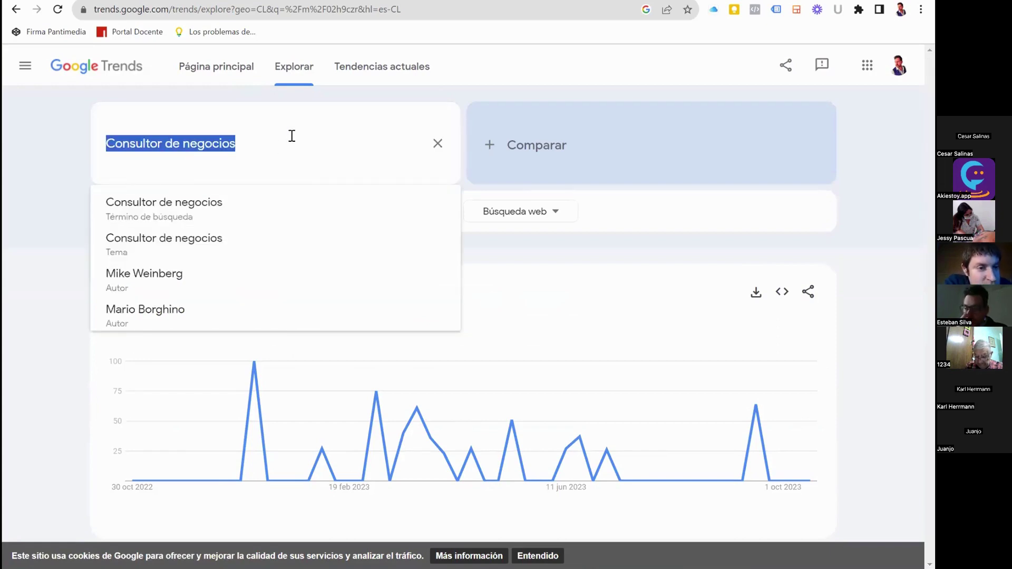
key("BackSpace")
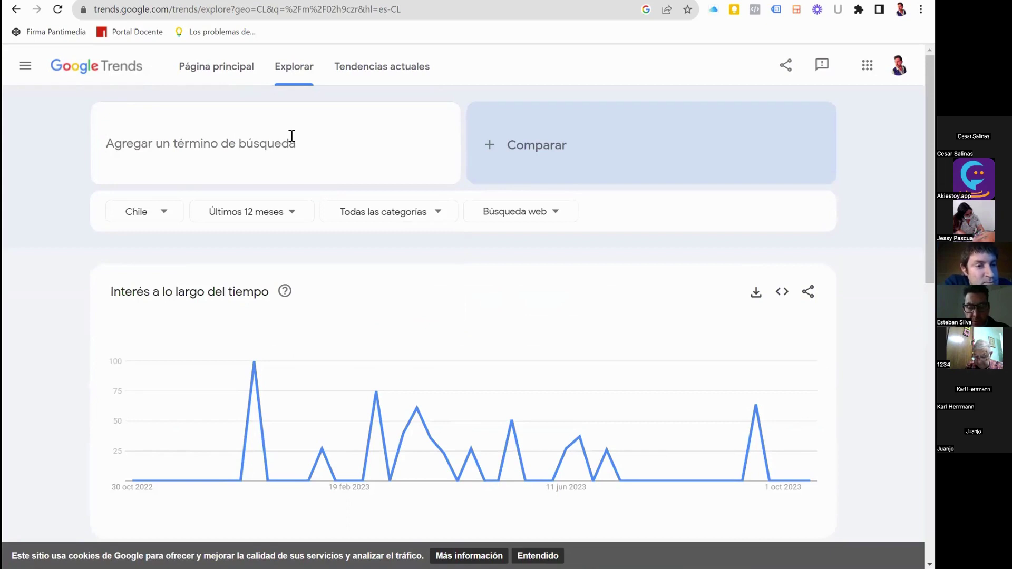
type("mascotas")
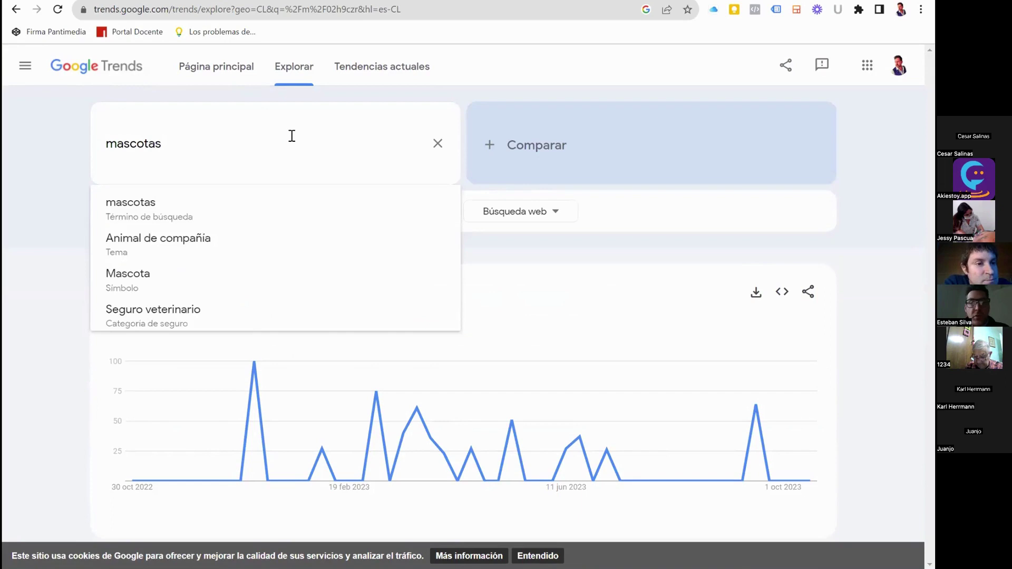
key("Return")
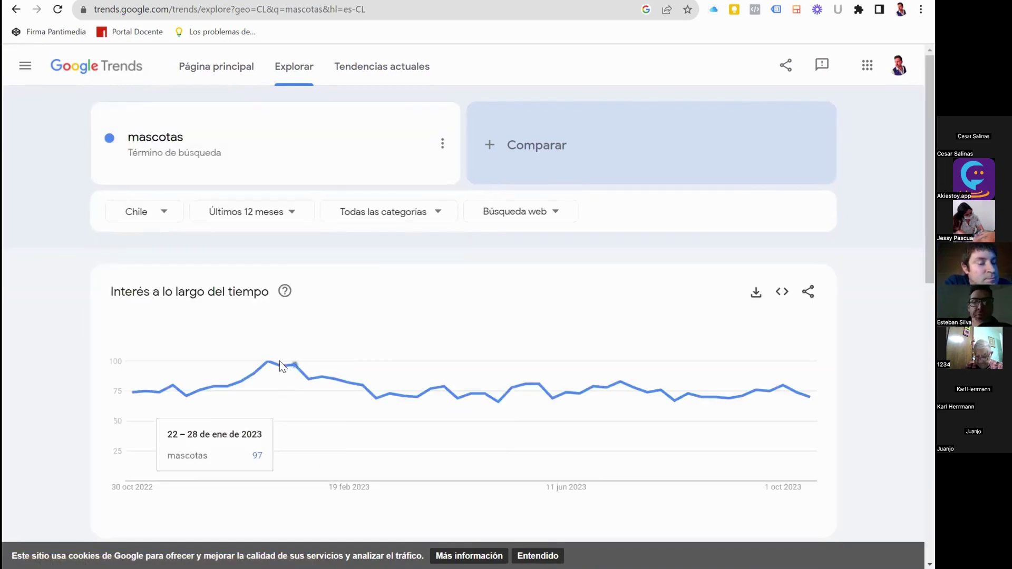
scroll(551, 383, "down", 5)
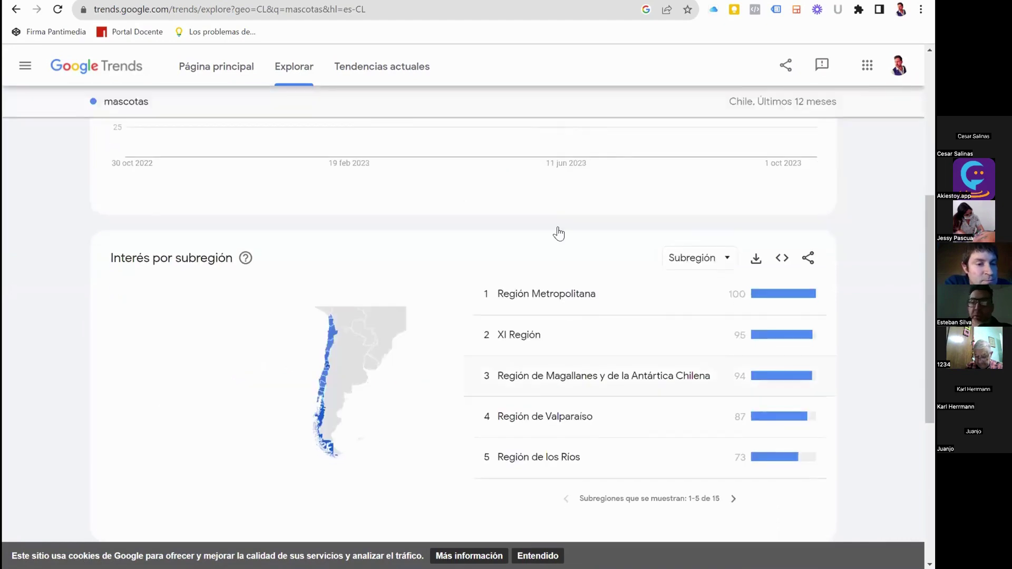
scroll(559, 233, "down", 1)
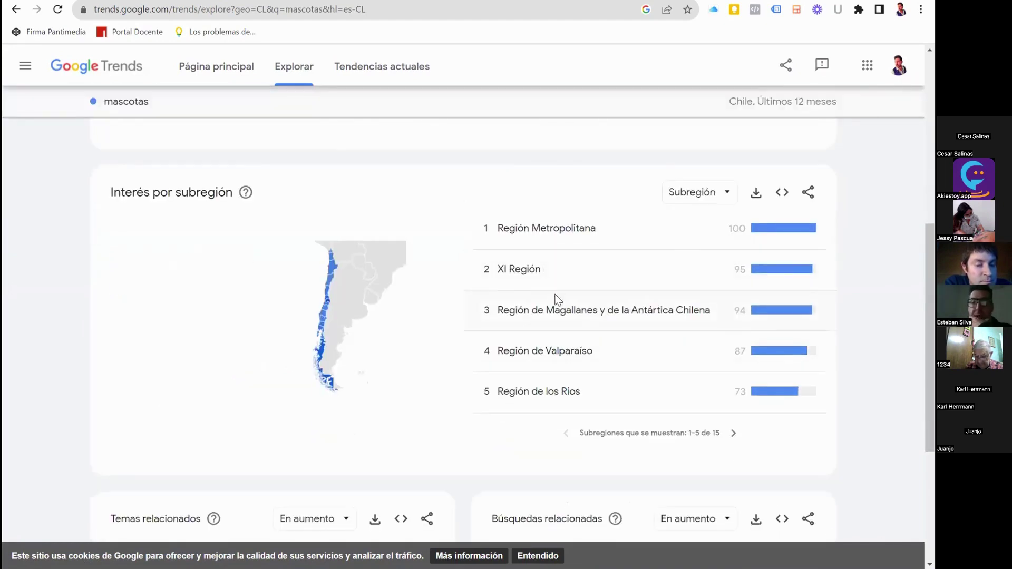
scroll(293, 356, "down", 5)
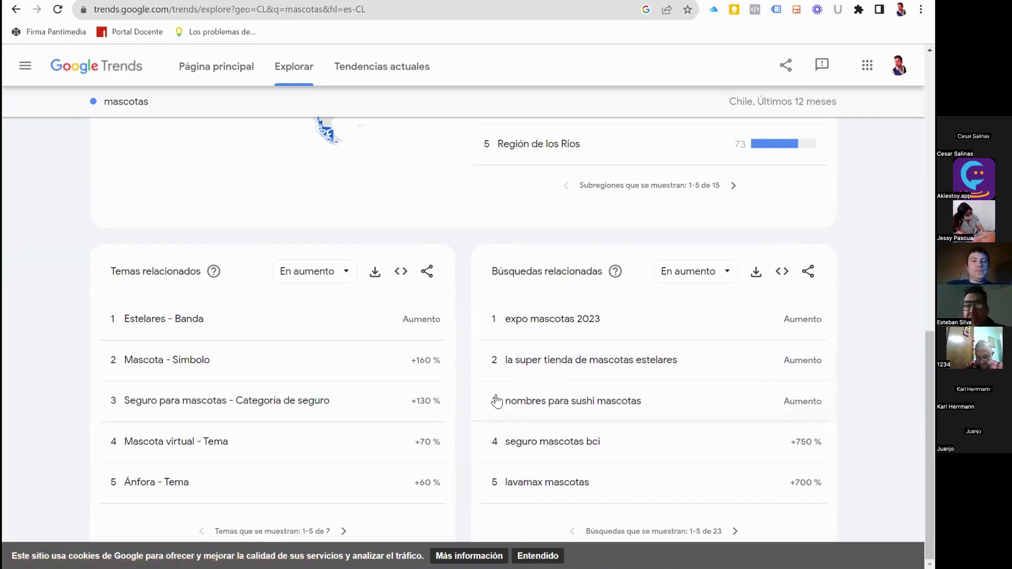
scroll(499, 403, "up", 1)
scroll(500, 403, "up", 10)
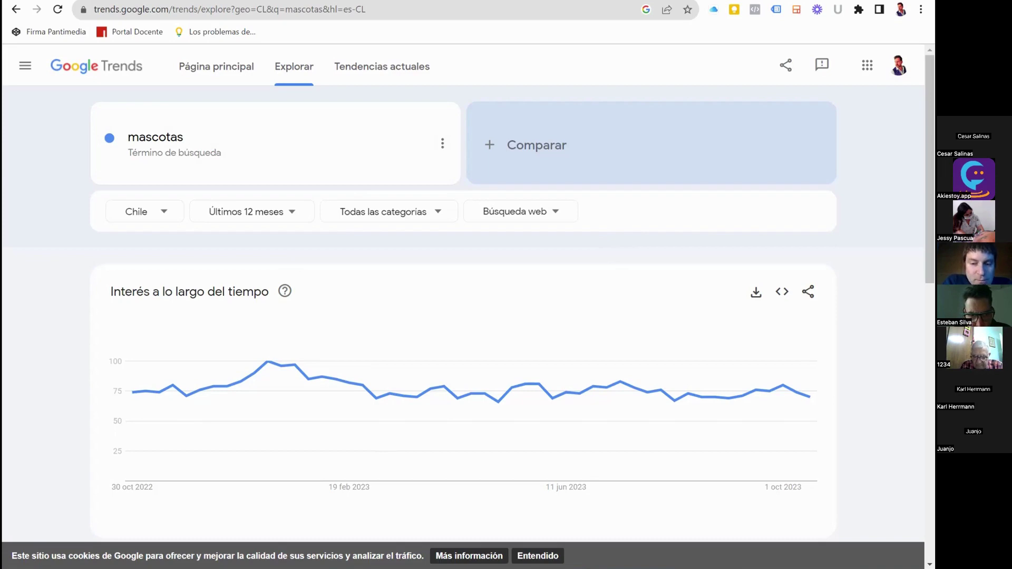
- Switch to LonelyScreen AirPlay Receiver from the desktop's Accesos Directos folder, postponing the subscription, and maximize its window
key("ctrl+a")
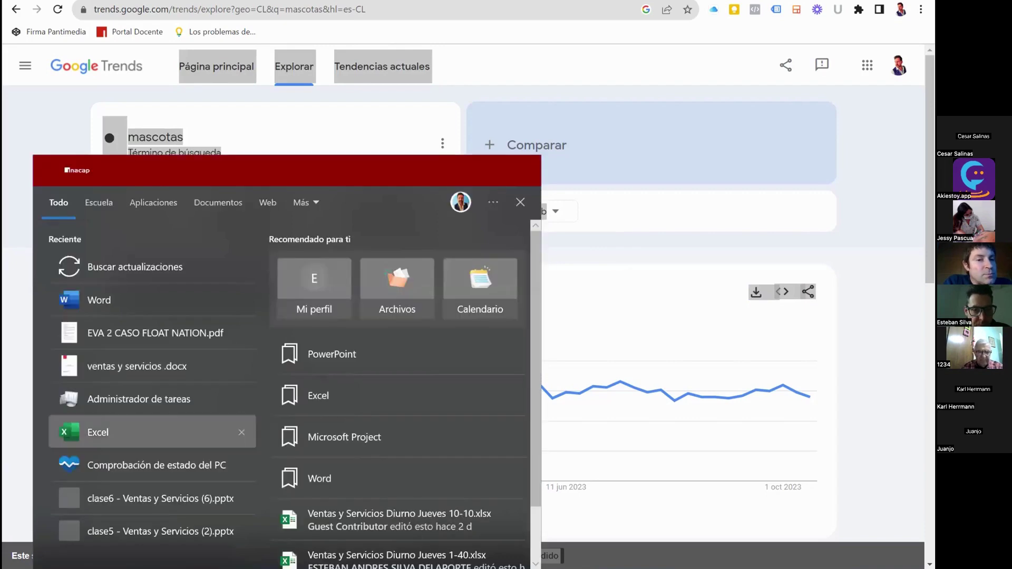
scroll(153, 369, "down", 1)
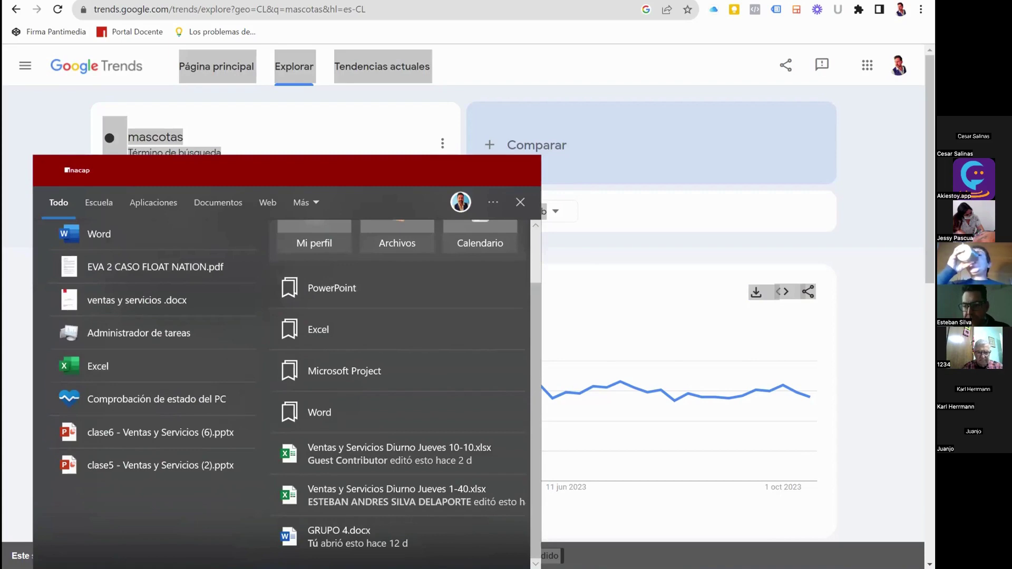
key("super+d")
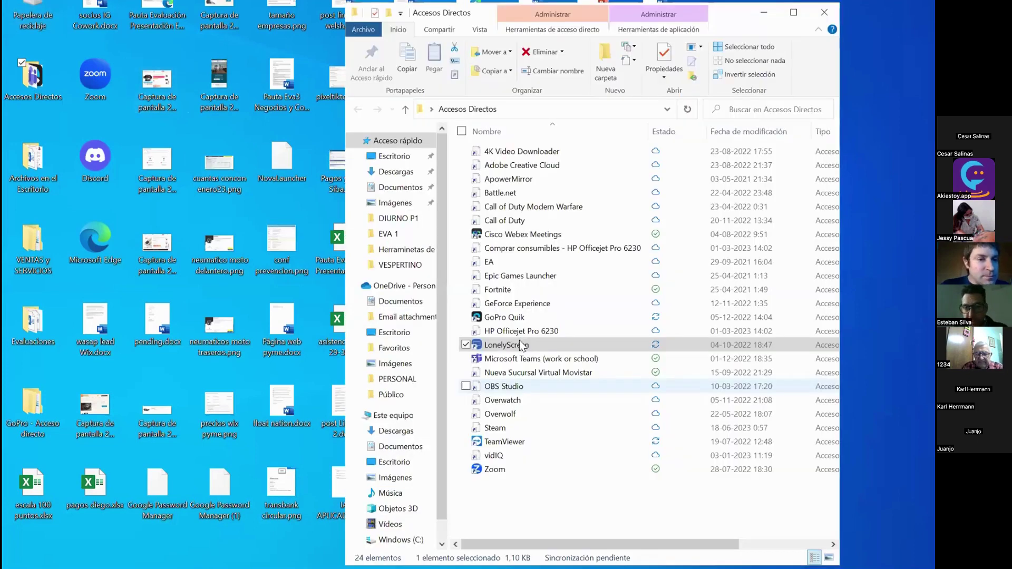
double_click(521, 345)
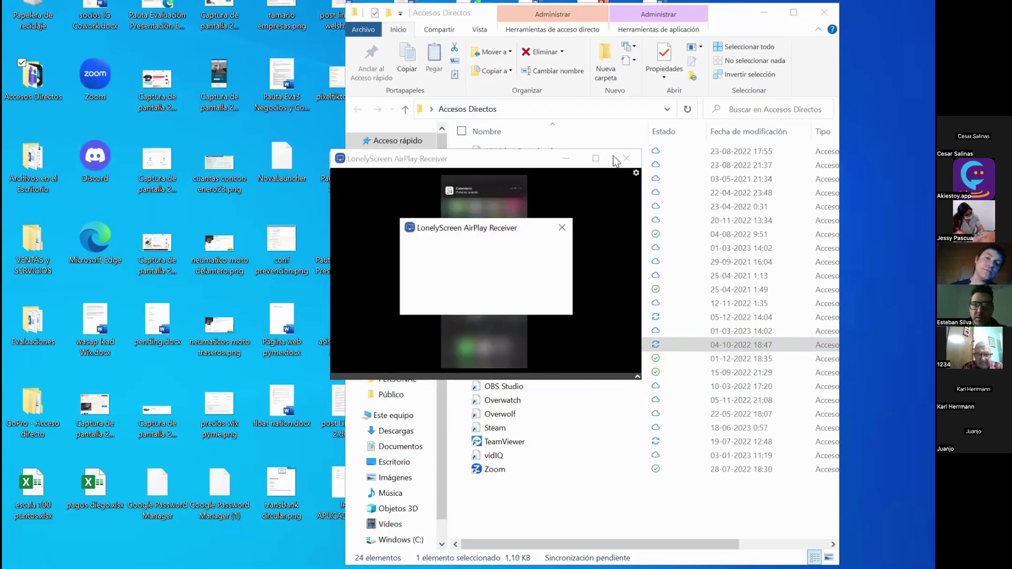
left_click(542, 299)
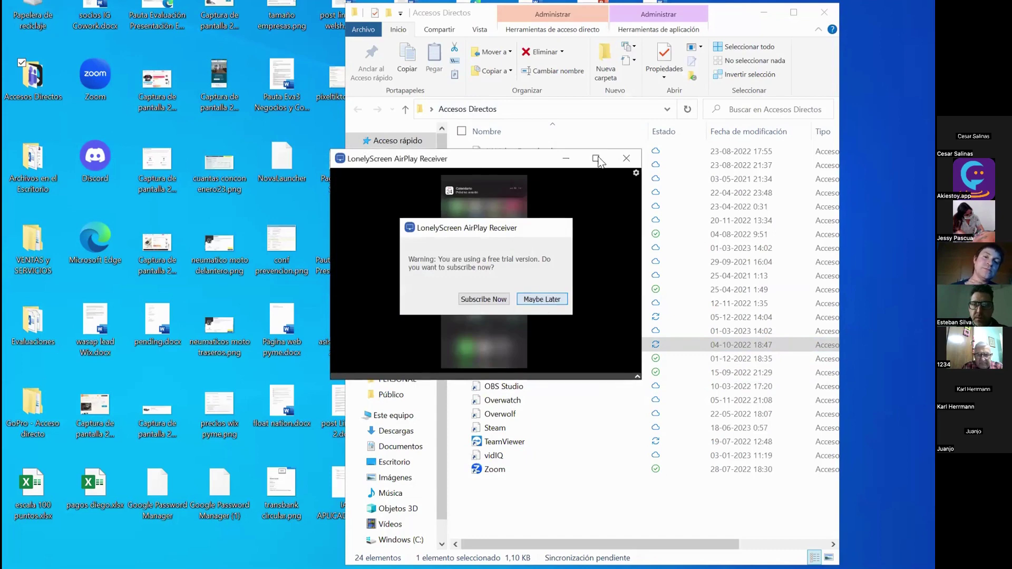
left_click(596, 159)
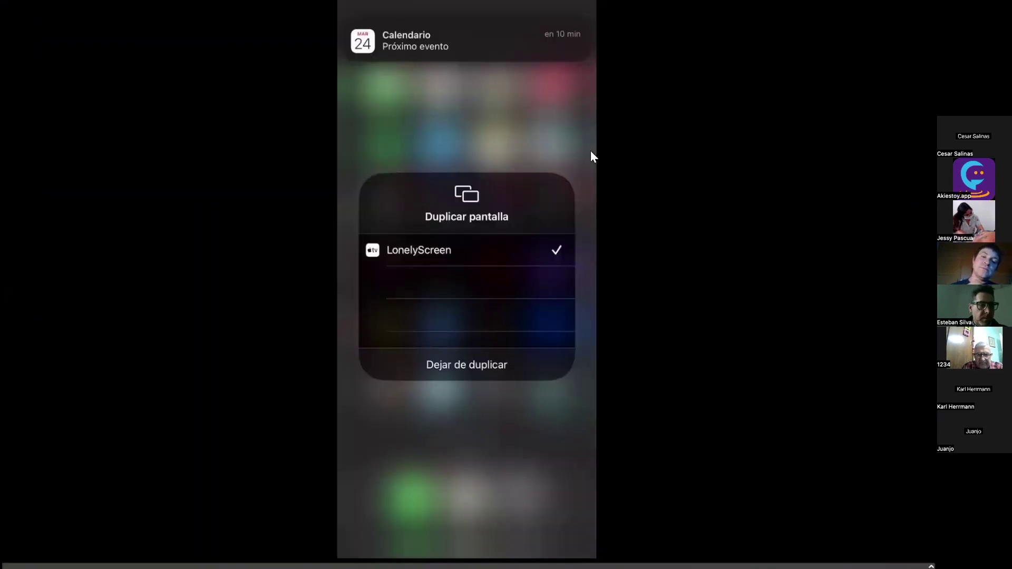
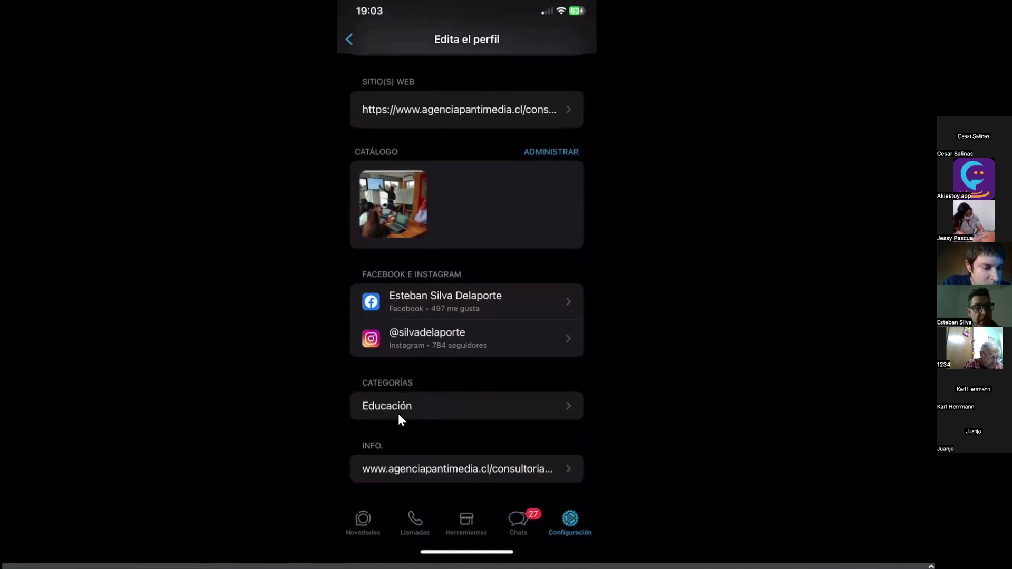
- Open the category selection of the business profile and review the suggested business categories
left_click(443, 404)
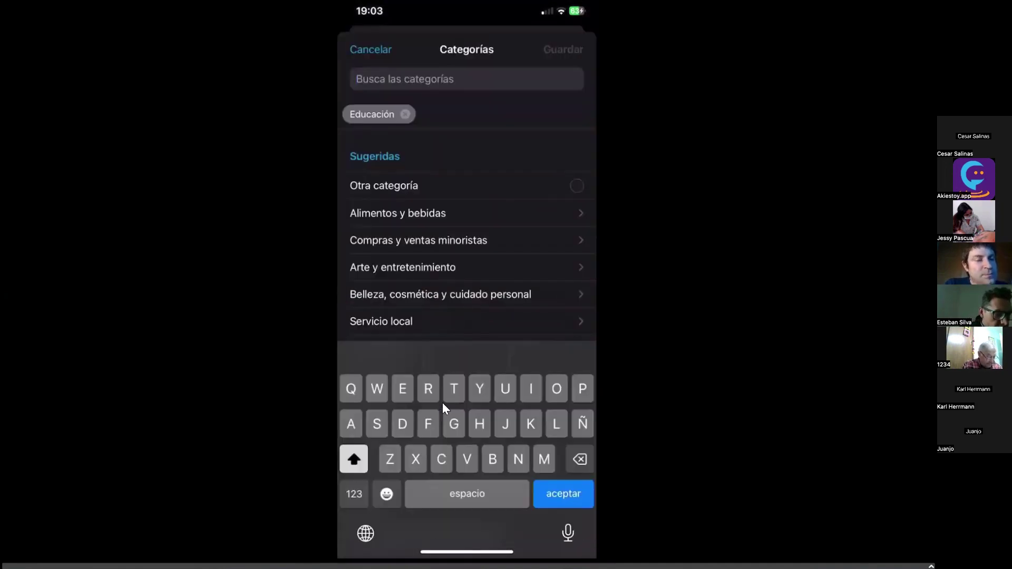
scroll(443, 402, "down", 2)
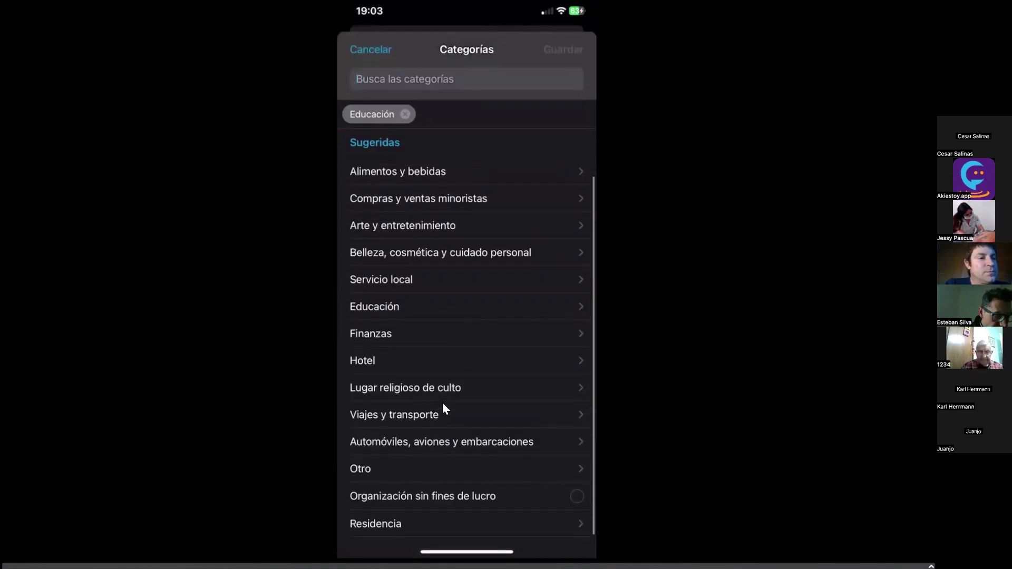
scroll(443, 403, "down", 2)
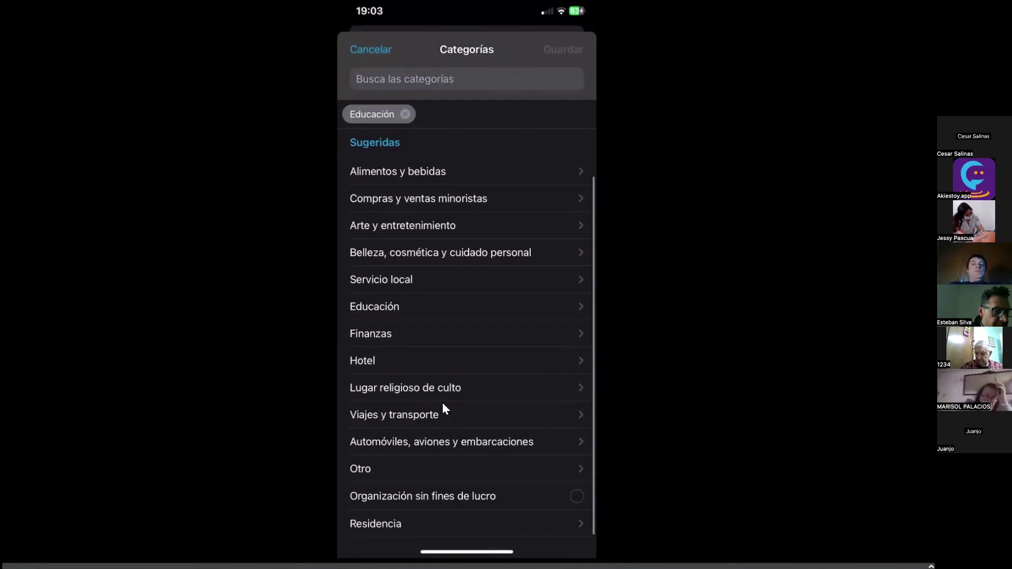
scroll(442, 402, "up", 1)
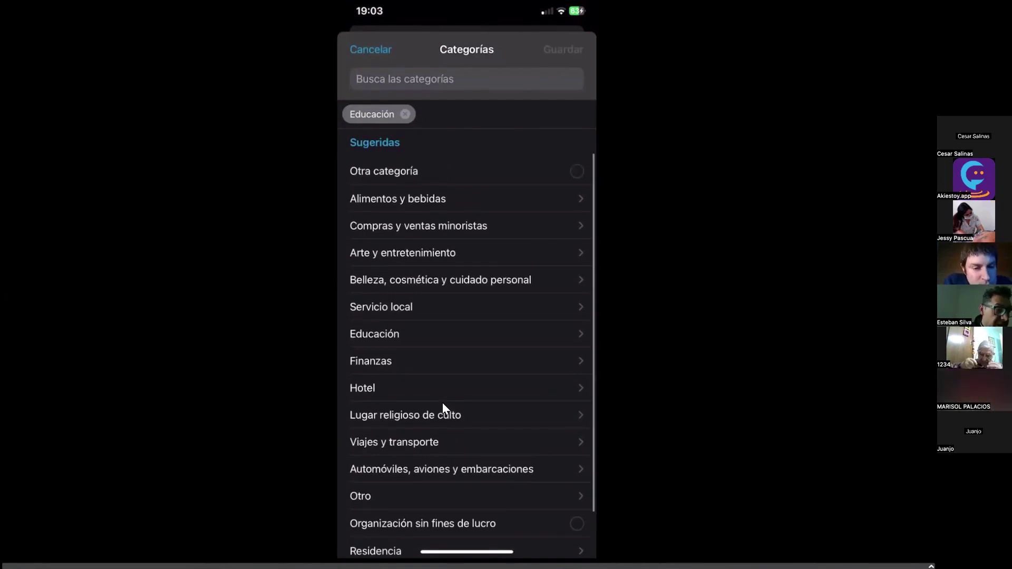
scroll(443, 403, "up", 1)
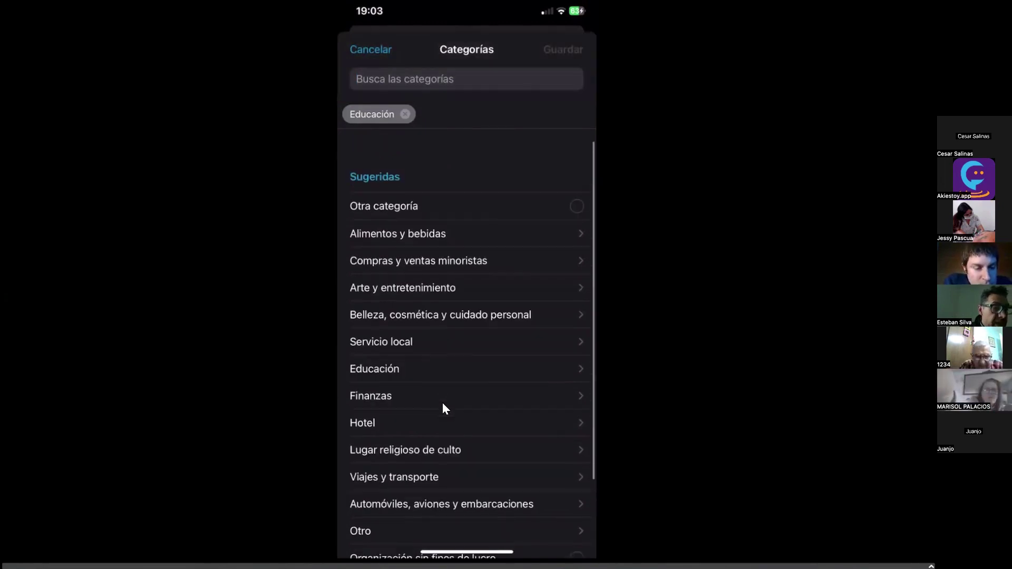
scroll(443, 402, "down", 3)
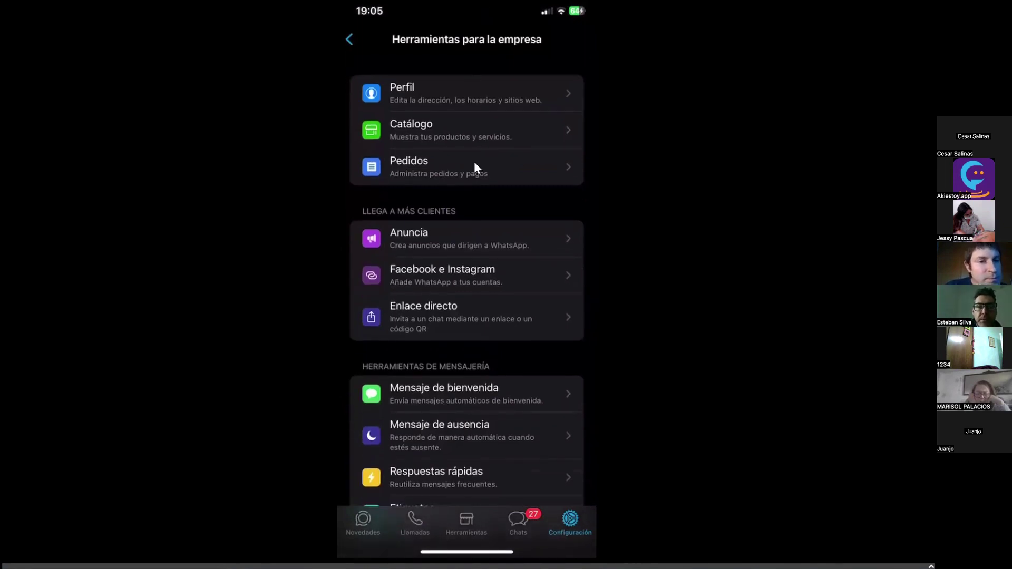
- Start a new catalog item with a photo of the laptop and name it "Consultoría Digital"
left_click(457, 137)
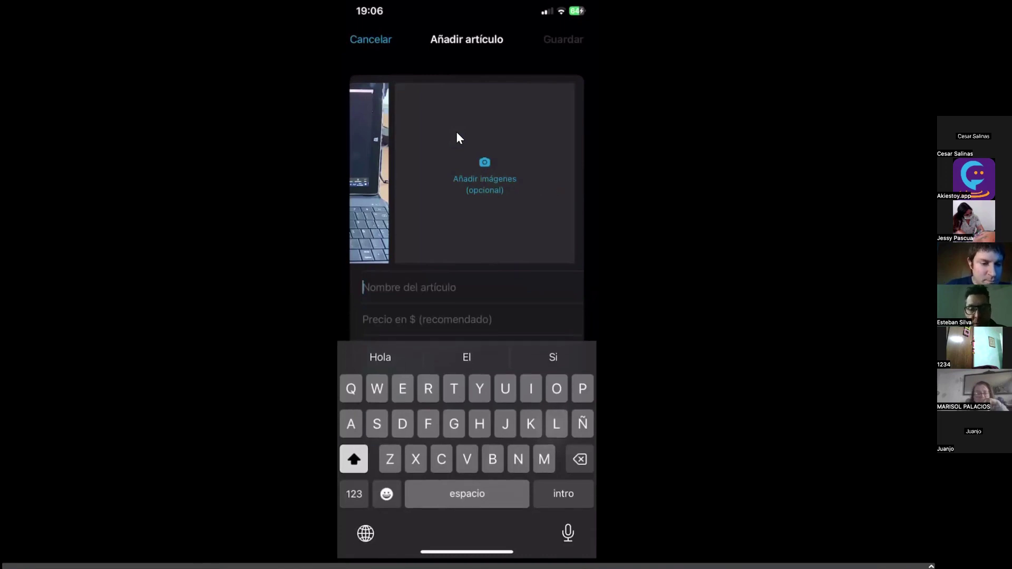
type("Co")
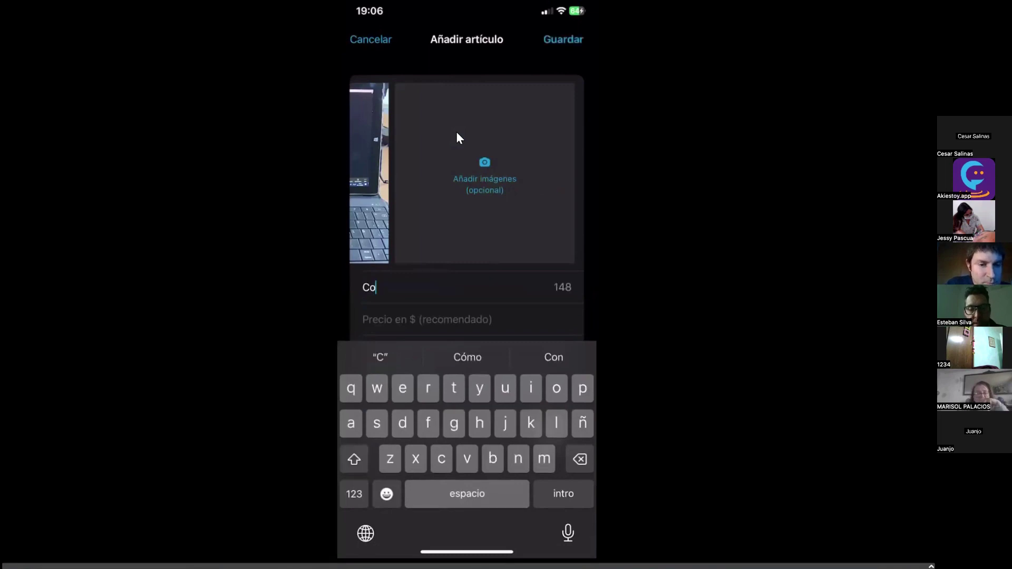
type("ns")
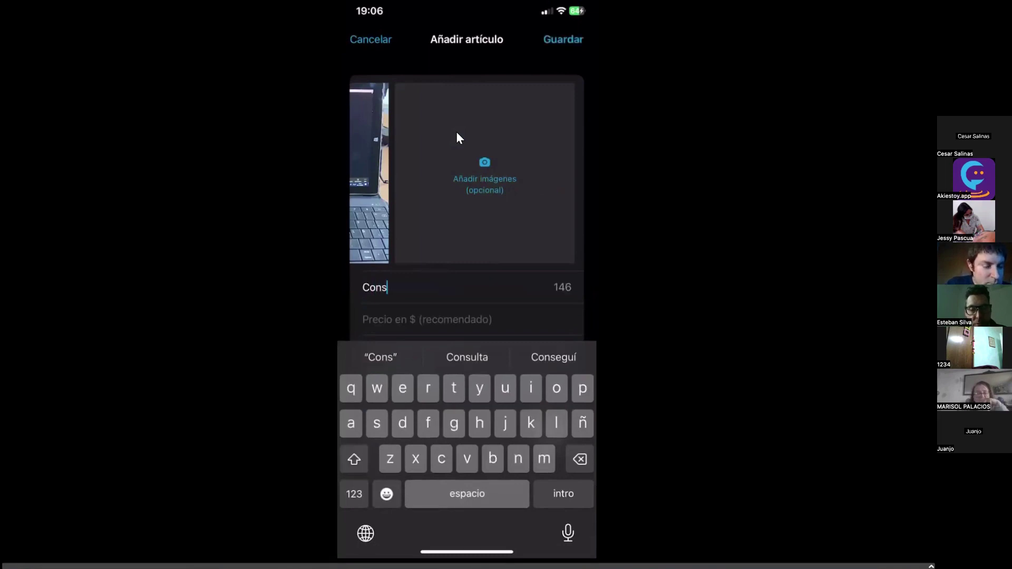
type("ul")
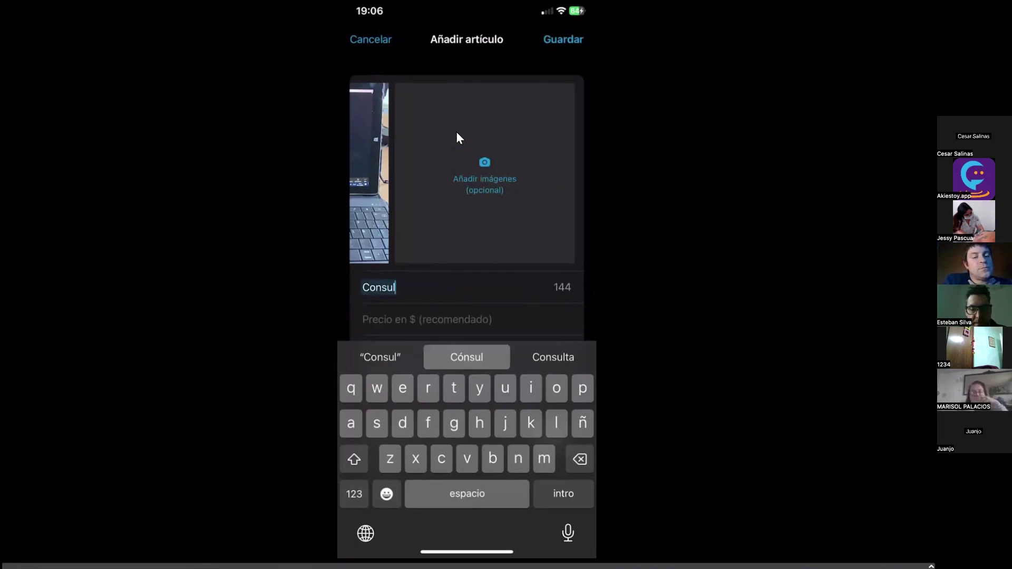
type("t")
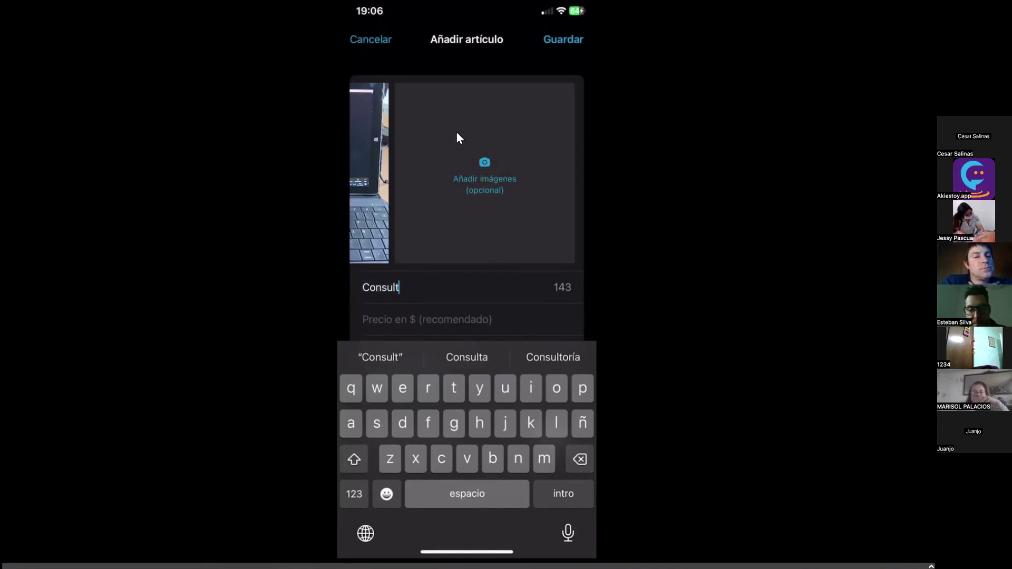
type("oría Di")
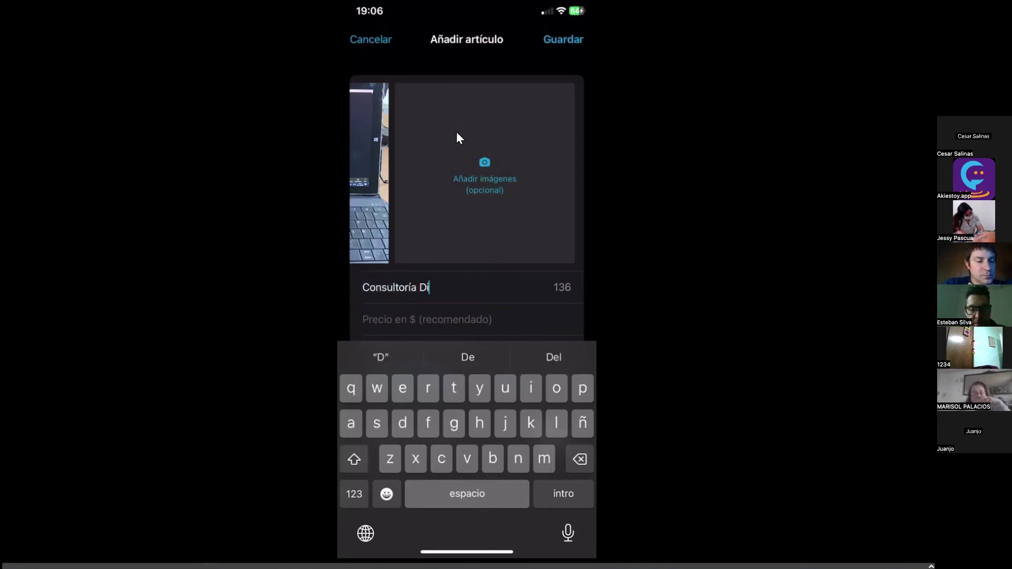
type("gital")
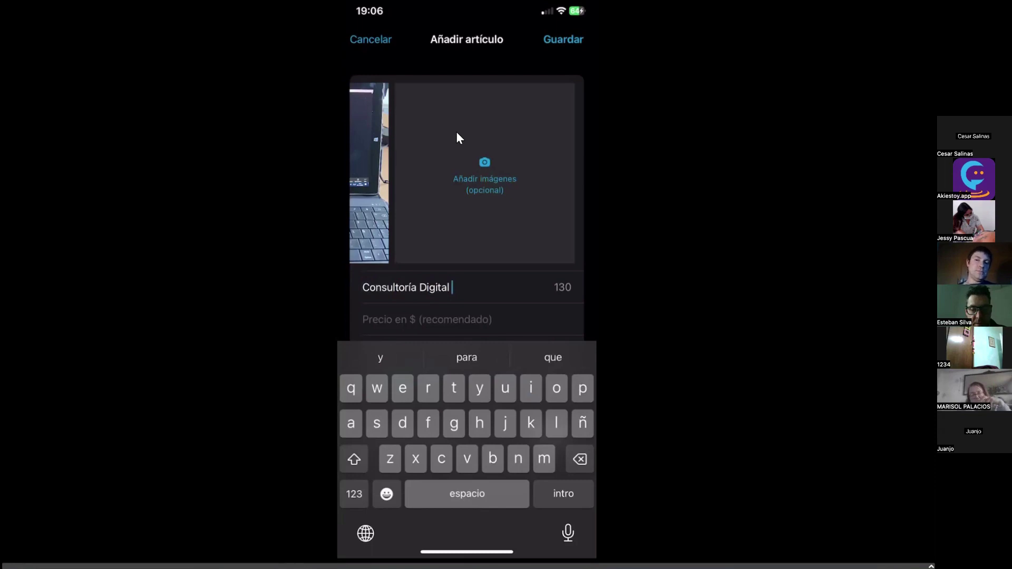
- Set the price of the new catalog item to 30000 and move on to its description
key("Return")
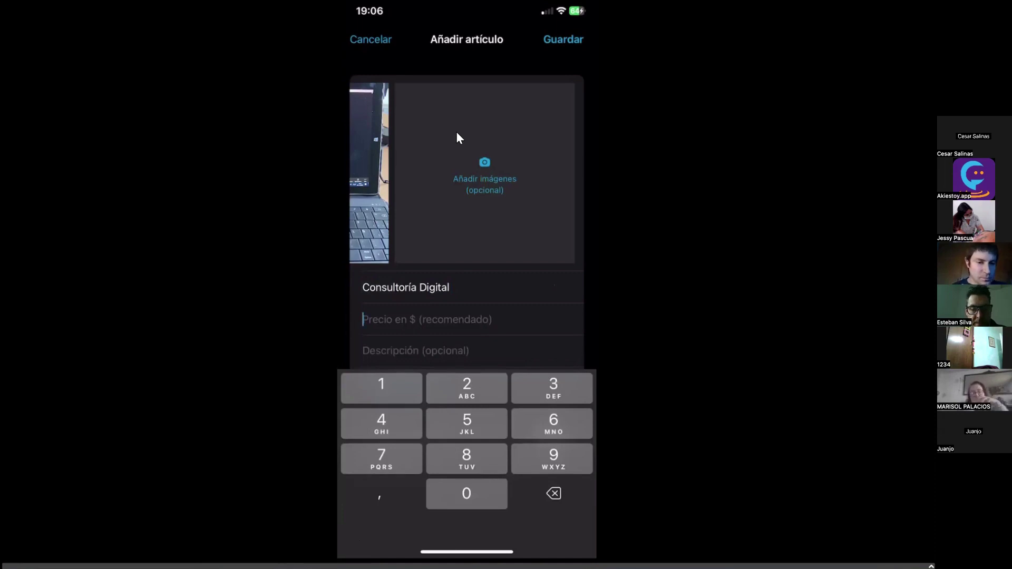
type("30000")
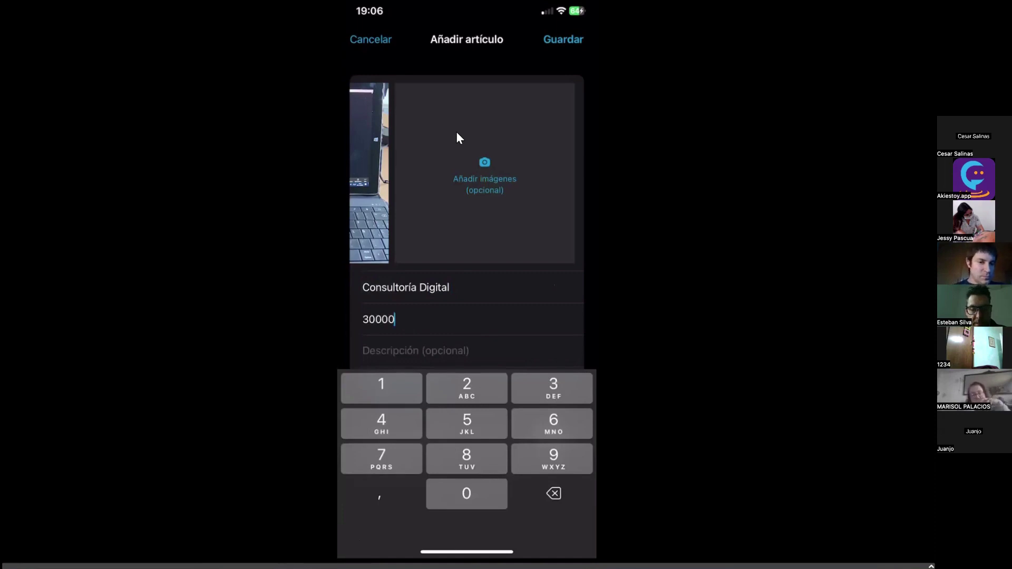
scroll(457, 138, "down", 1)
scroll(459, 139, "down", 1)
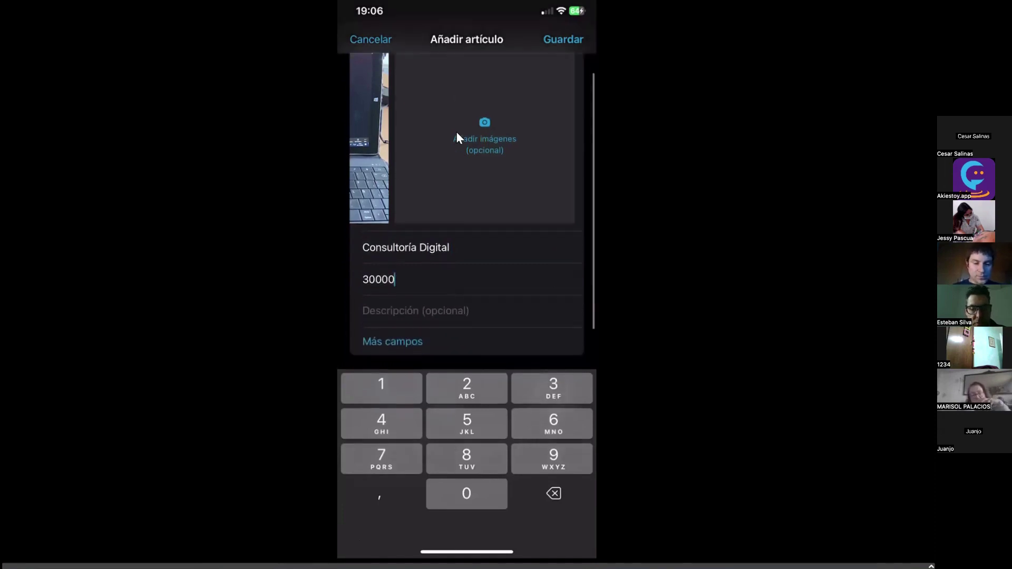
key("Tab")
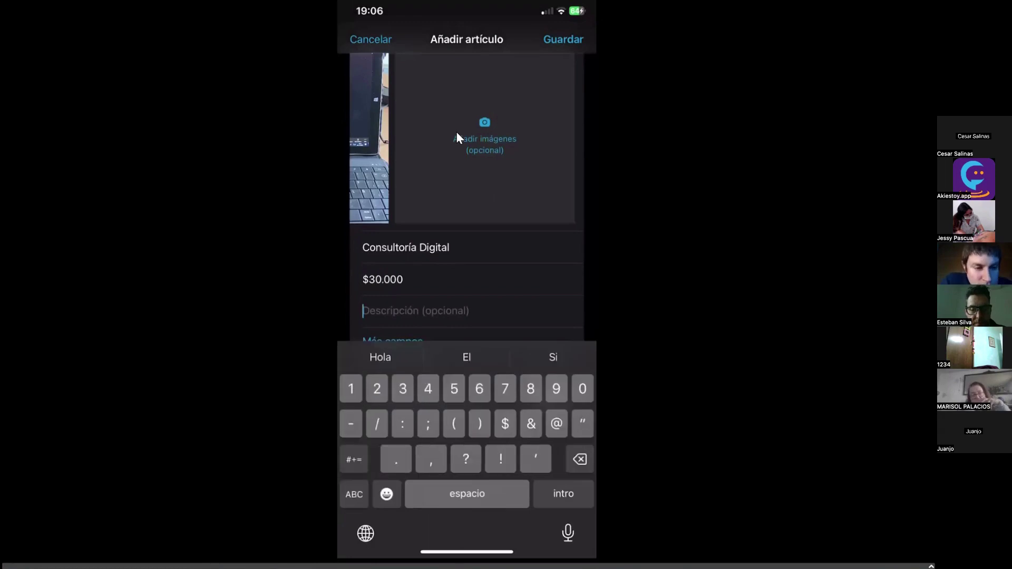
type("Con")
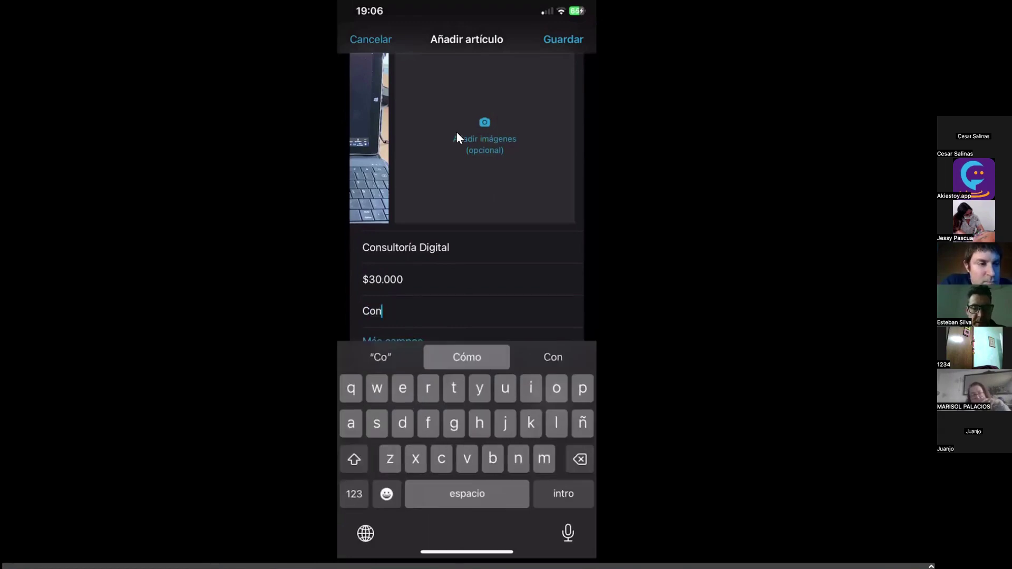
key("BackSpace")
key("BackSpace")
key("BackSpace")
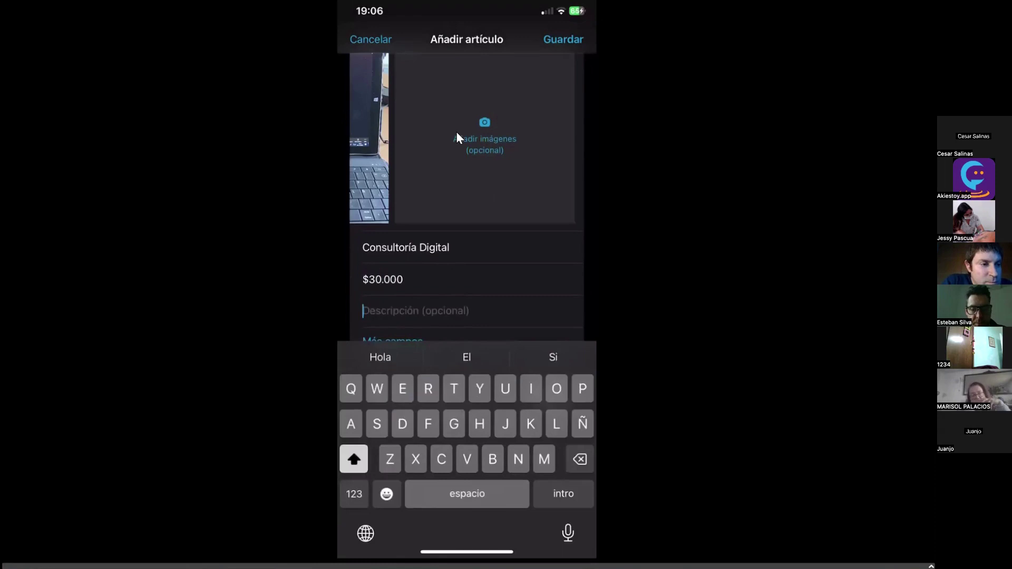
- Describe the item as "Video llamada de consultoría para ara mejorar la productividad de tu negocio con herramientas digitales"
type("Videos")
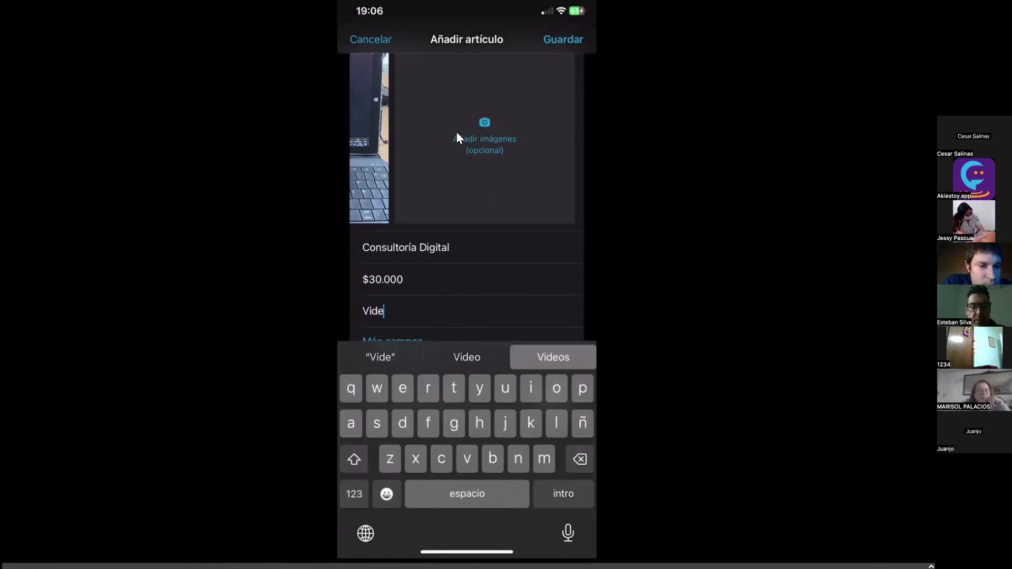
key("BackSpace")
key("BackSpace")
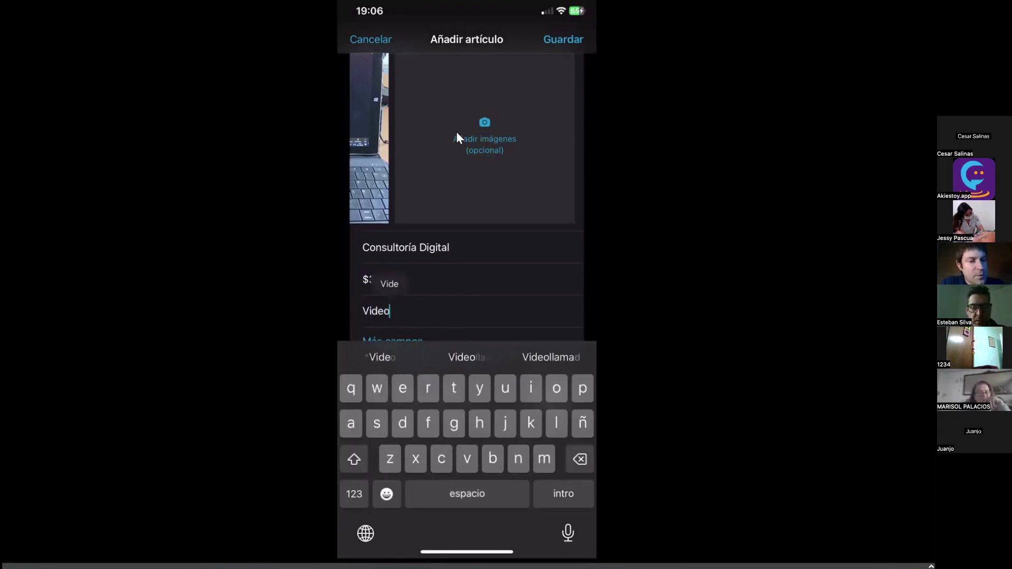
type("ll")
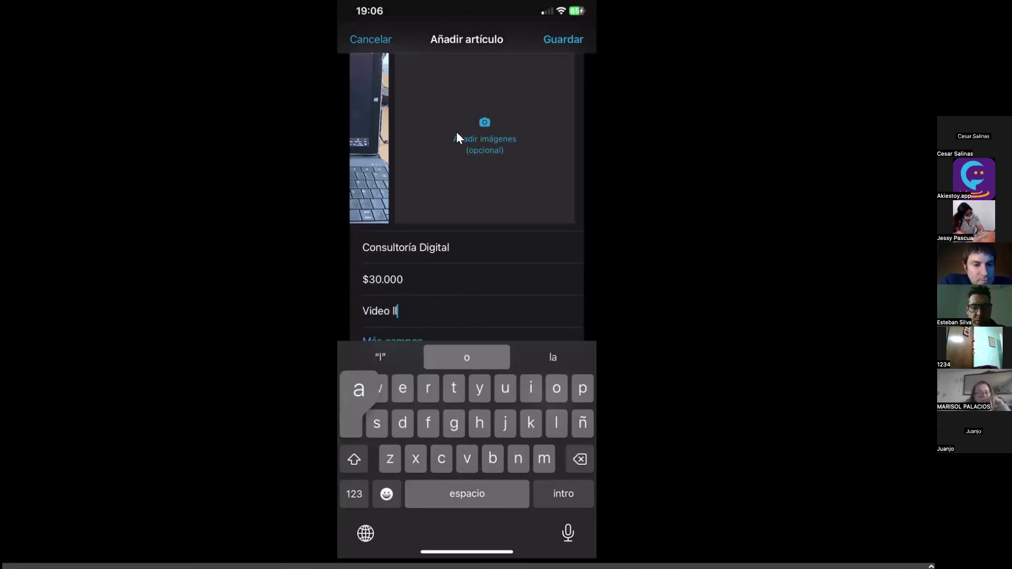
type("amada ")
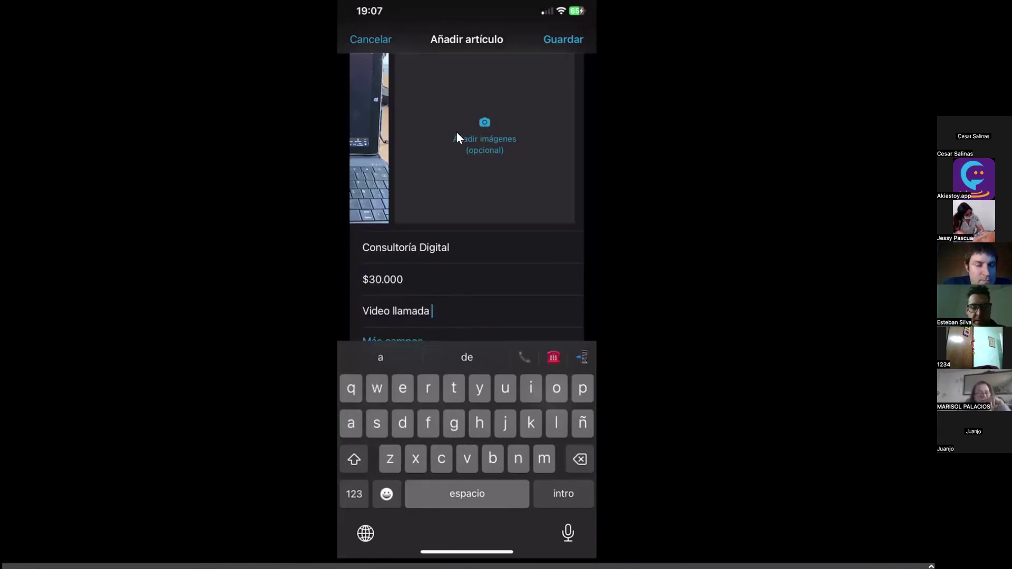
type("d")
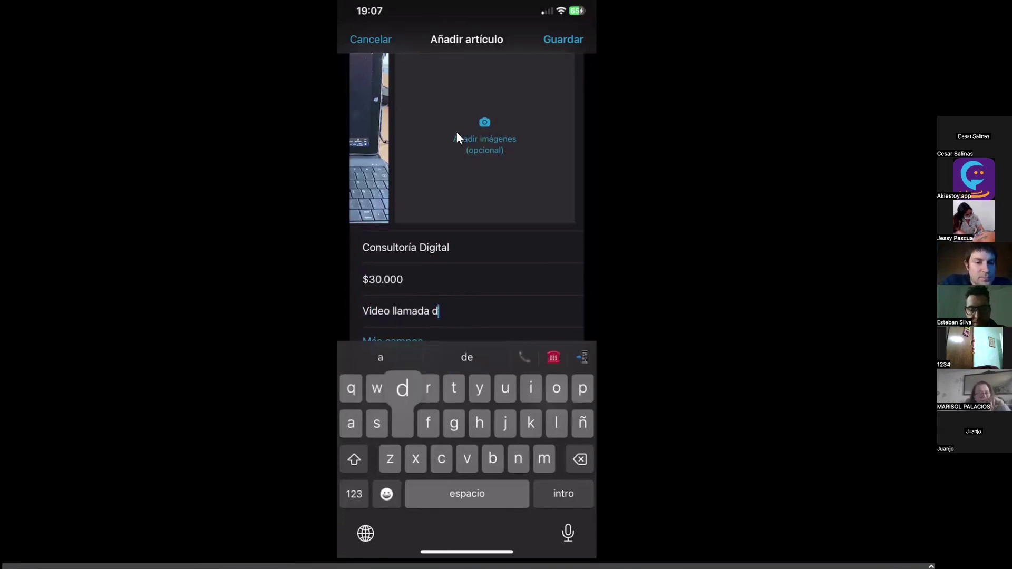
type("e ")
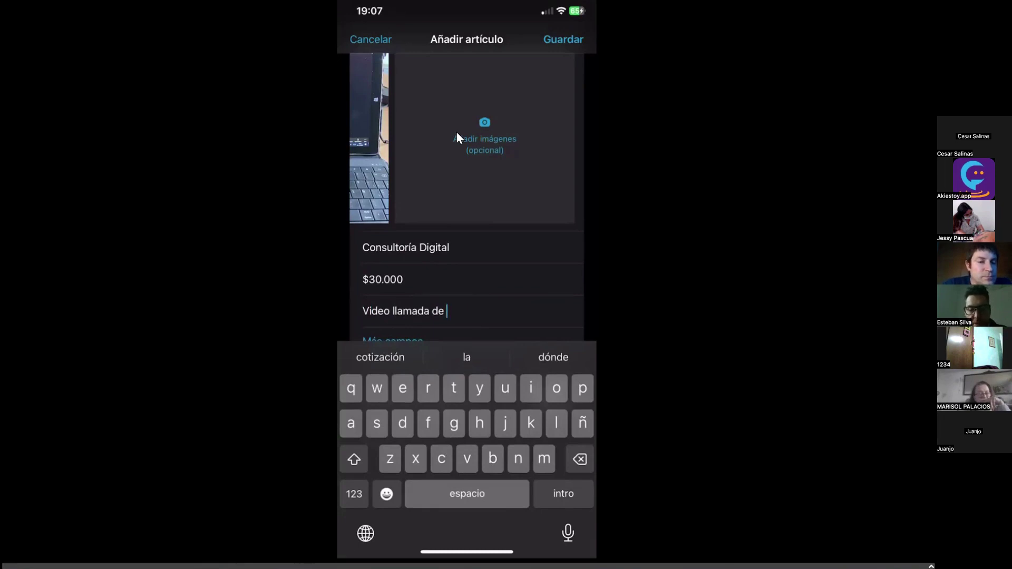
type("consultoría para ara mejorar la pro")
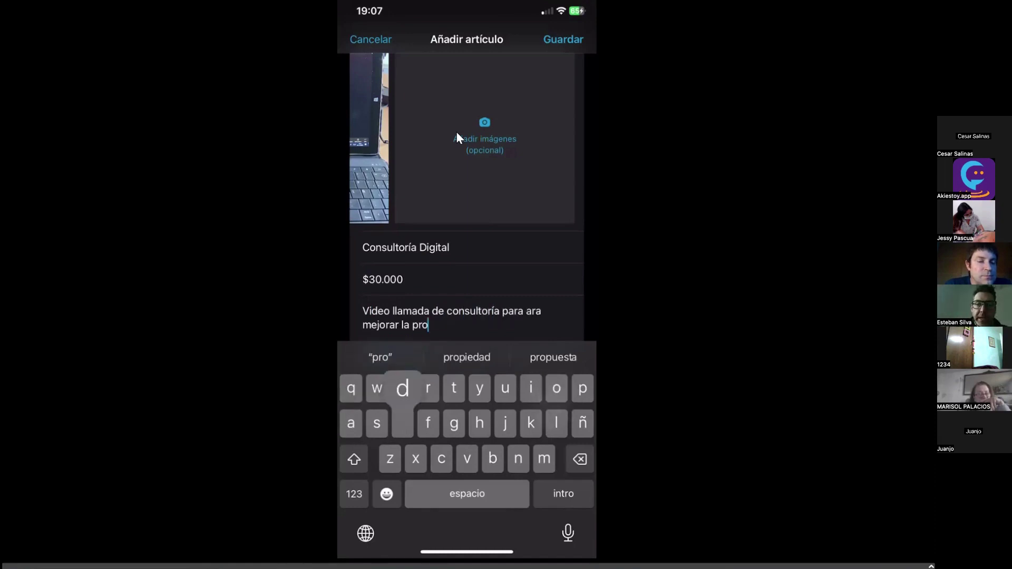
type("ductividad")
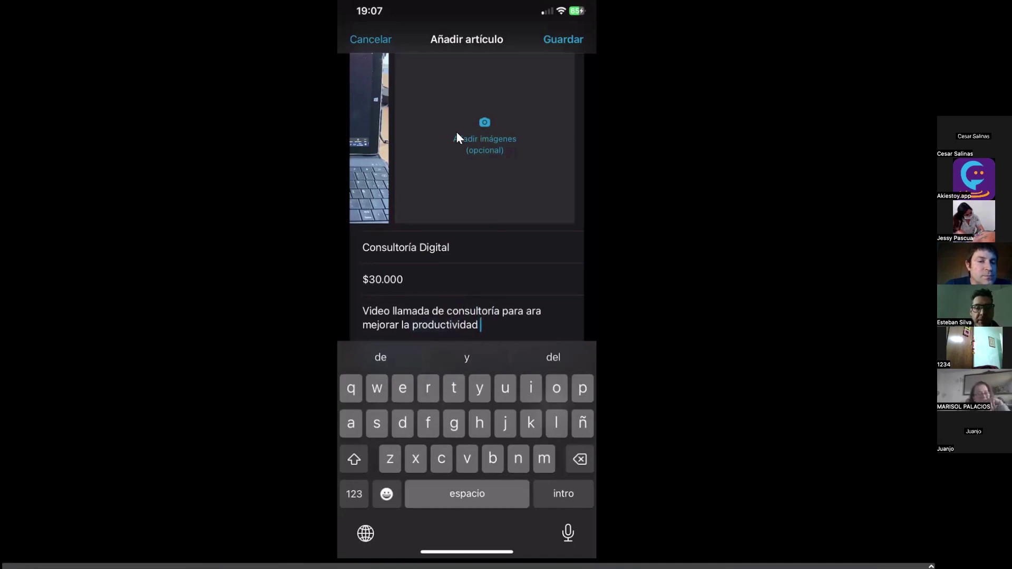
type(" de tu")
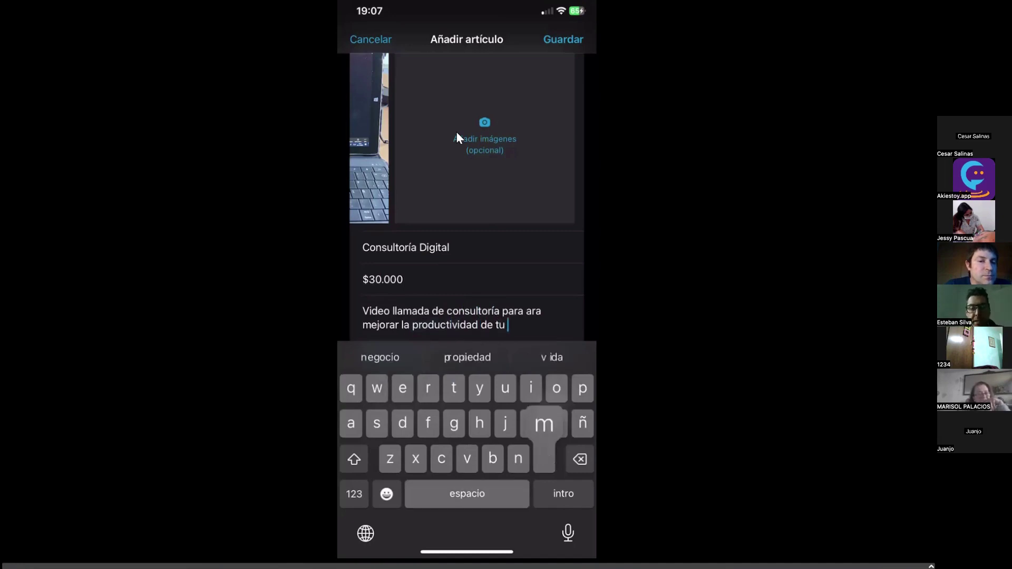
type("negocio con herramientas digitales")
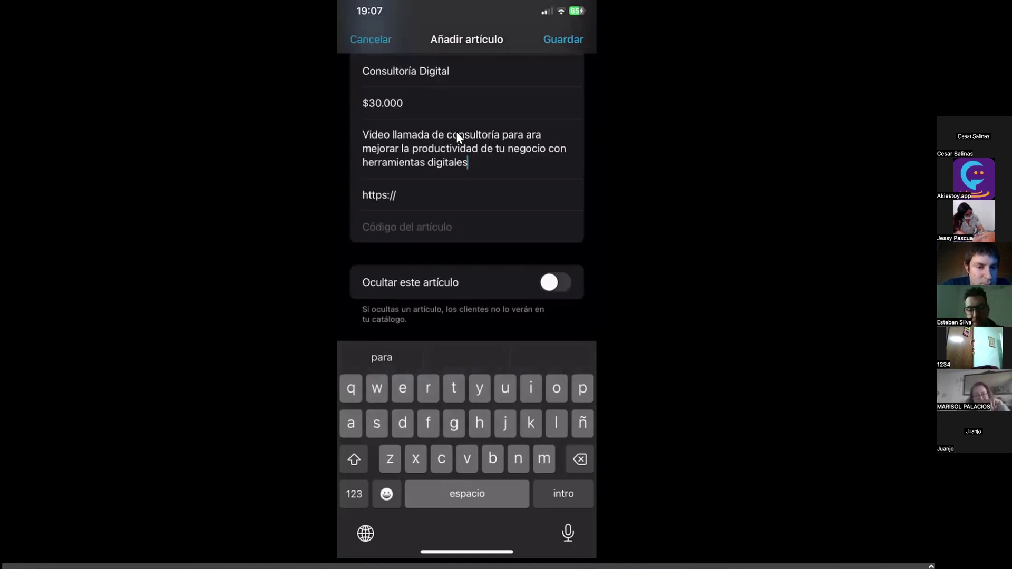
- Give the item the article code CD01 and save it to the catalog
left_click(407, 227)
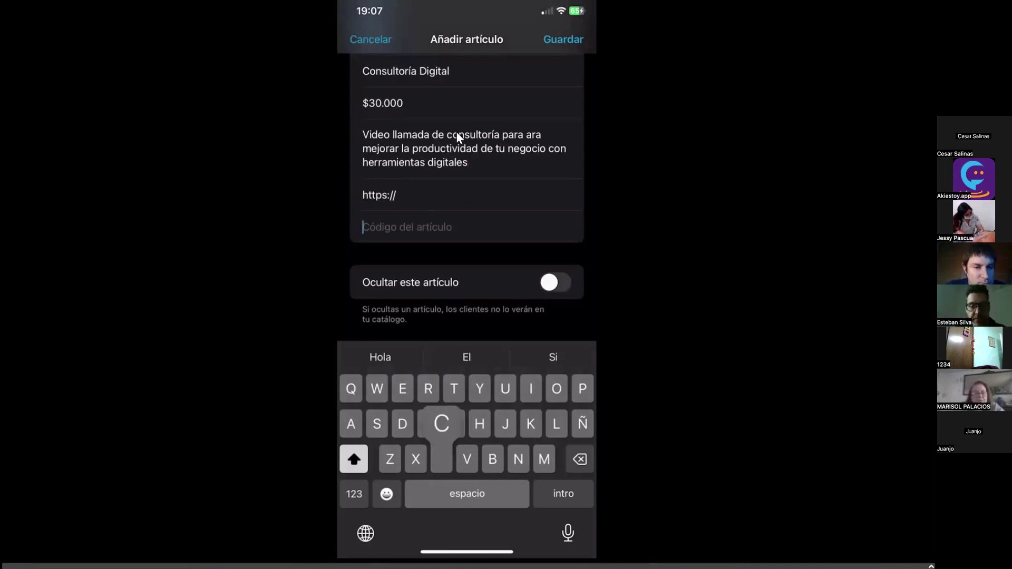
type("C")
type("a")
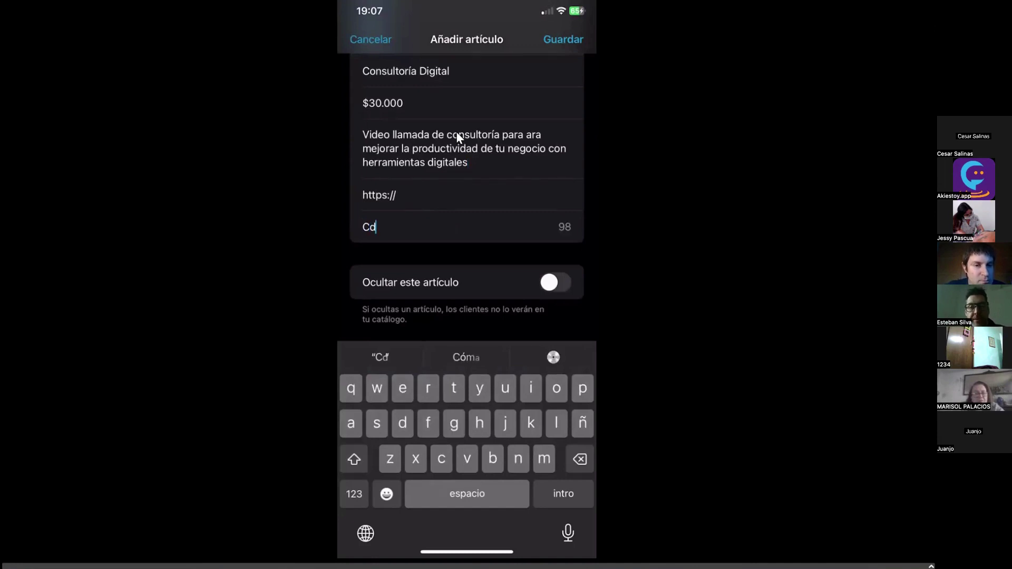
key("BackSpace")
type("D")
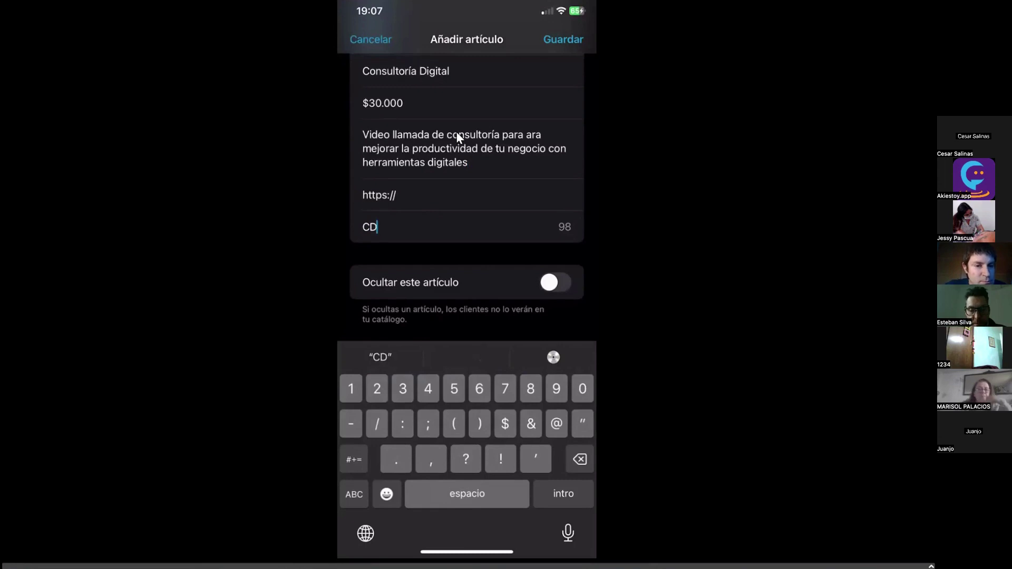
type("01")
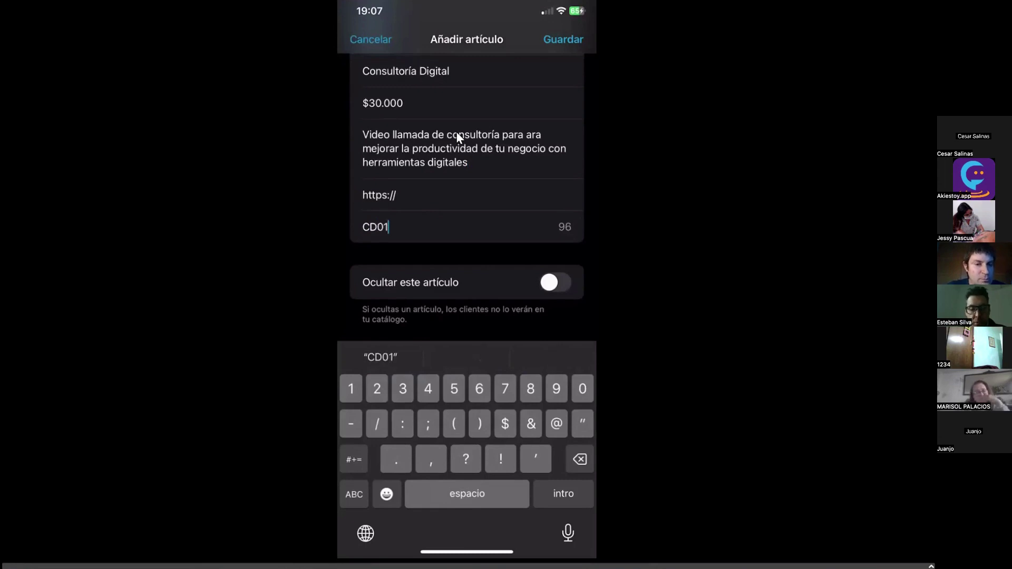
scroll(458, 137, "down", 1)
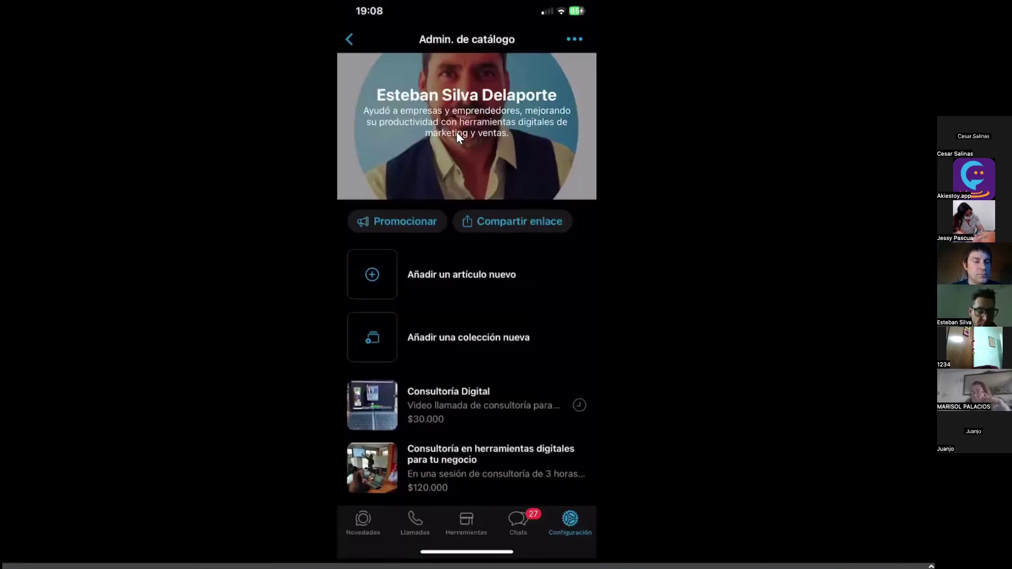
- Open the catalog item "Consultoría en herramientas digitales para tu negocio" and review its details
scroll(456, 138, "down", 2)
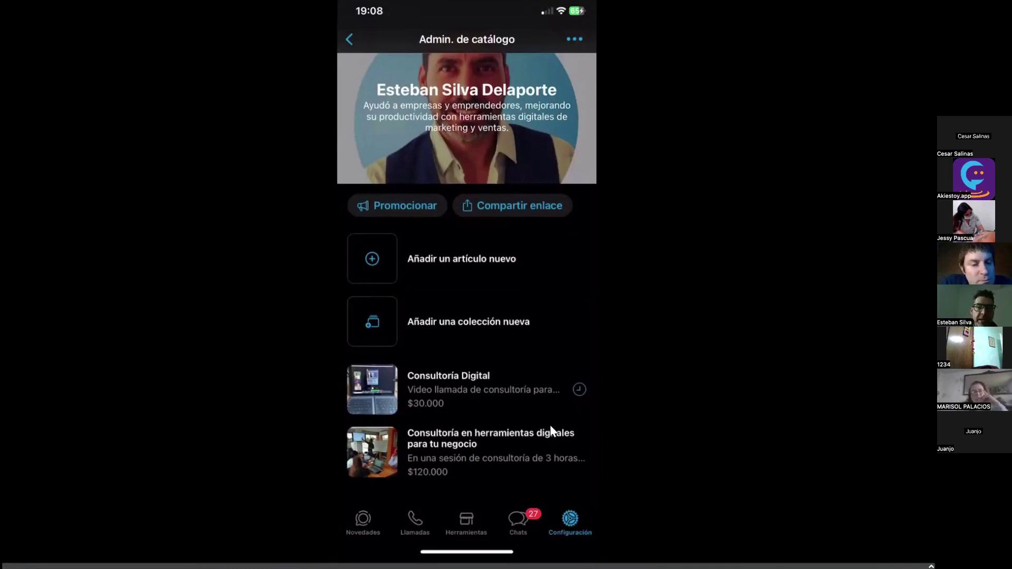
left_click(591, 424)
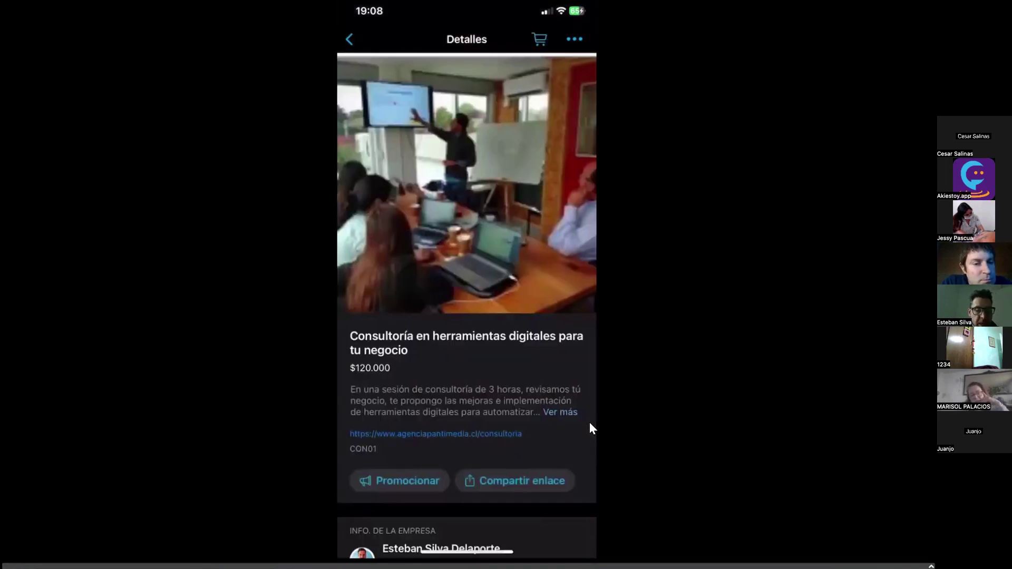
scroll(589, 422, "down", 2)
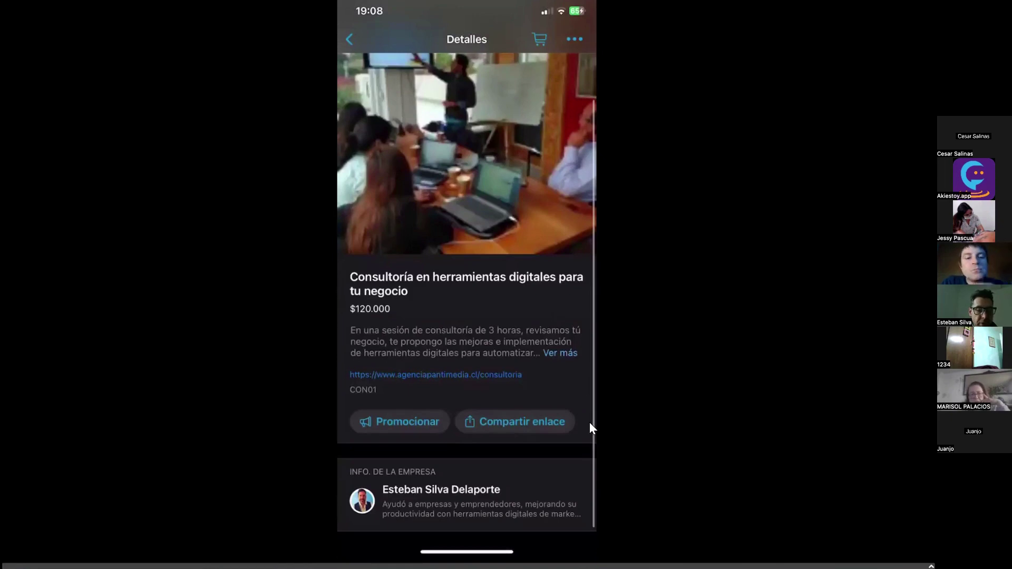
scroll(589, 423, "down", 1)
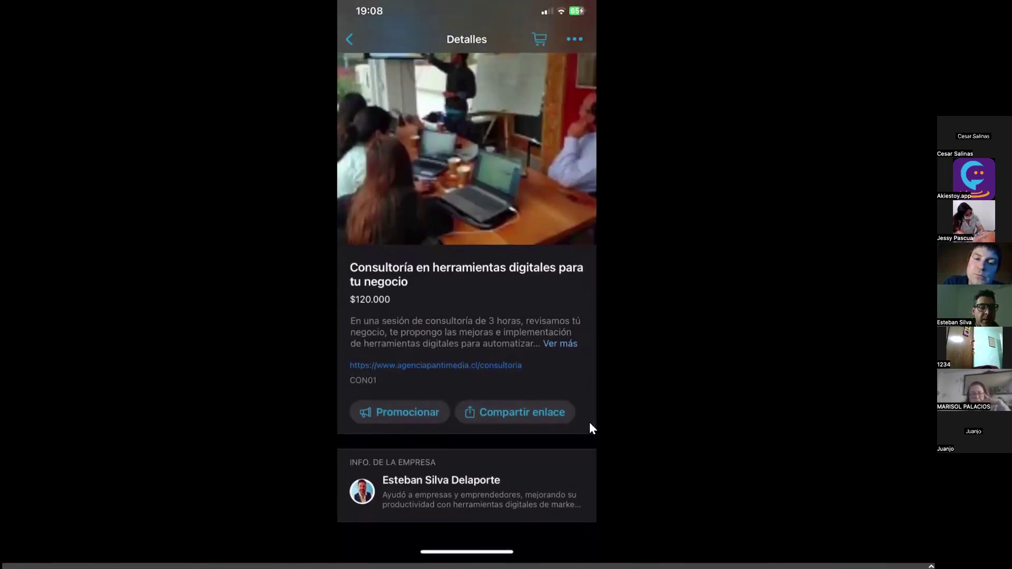
scroll(590, 423, "up", 2)
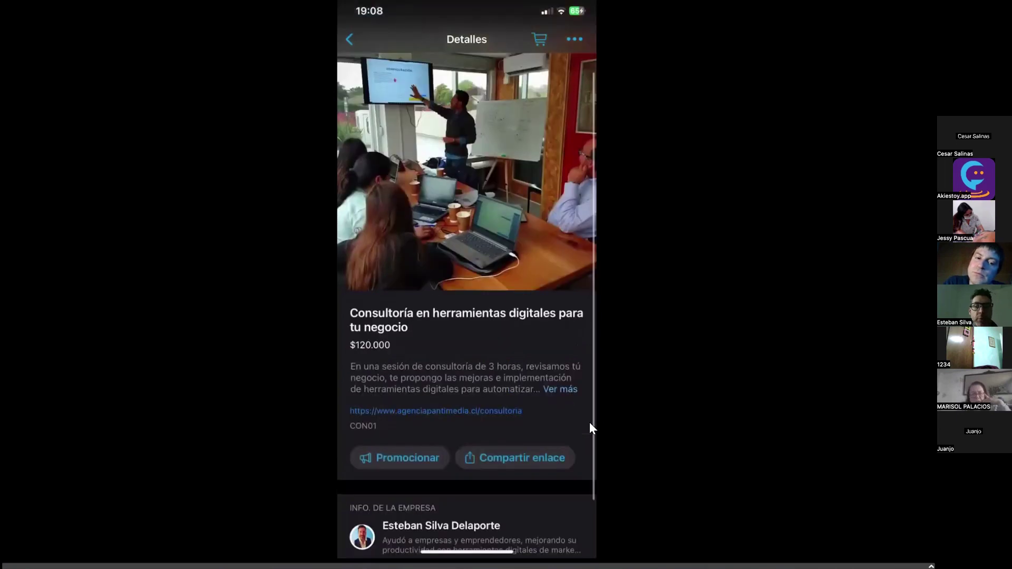
scroll(589, 422, "up", 2)
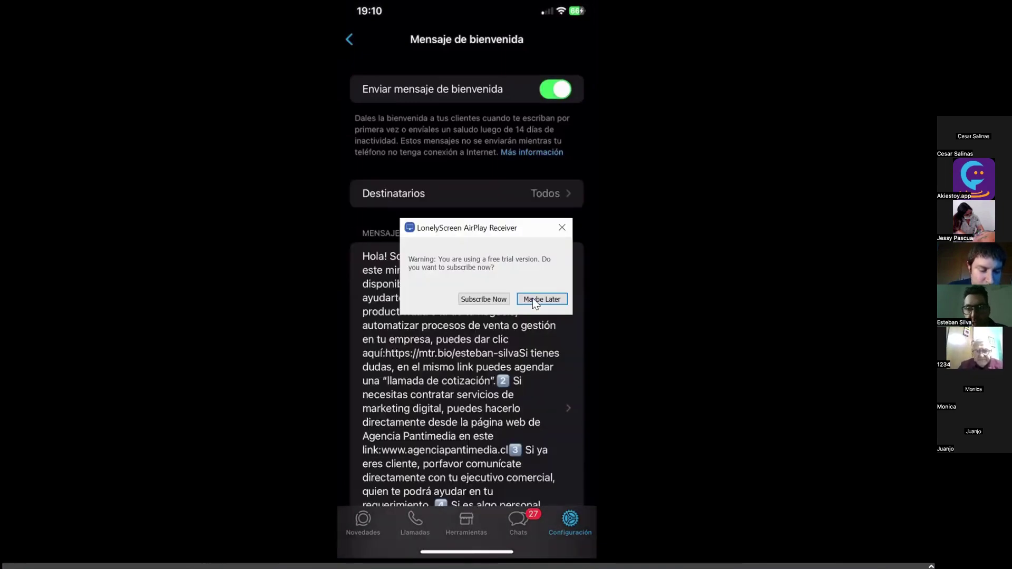
- Postpone the LonelyScreen subscription offer covering the welcome message settings
left_click(533, 299)
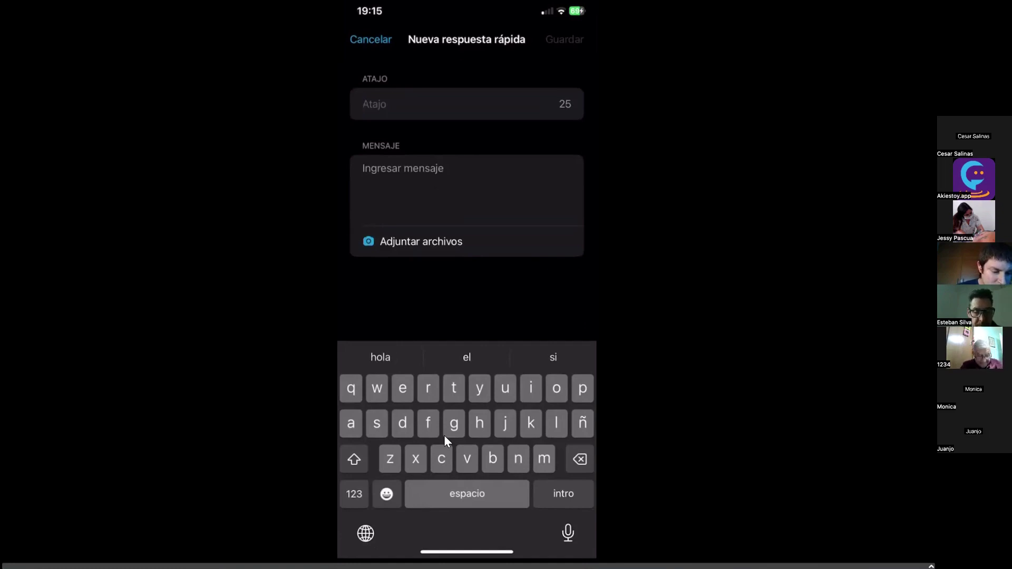
- Enter "promoción" as the shortcut of the new quick reply and move on to its message
type("p")
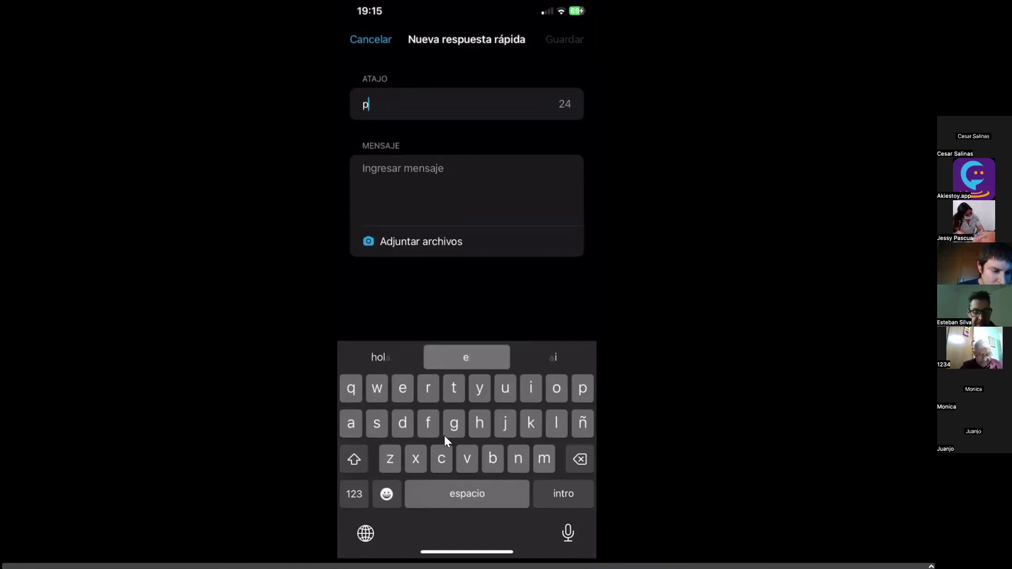
type("roci")
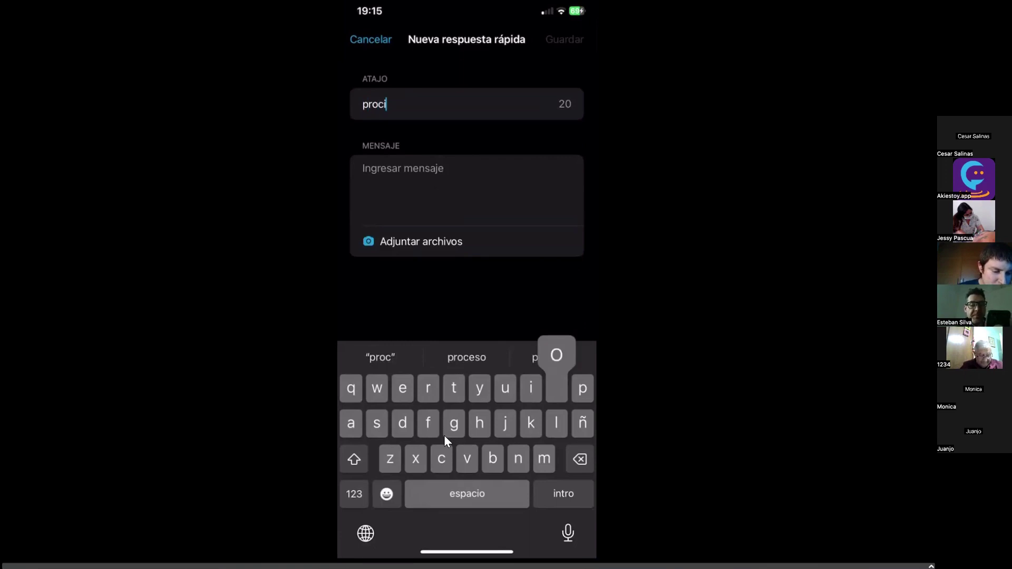
type("on")
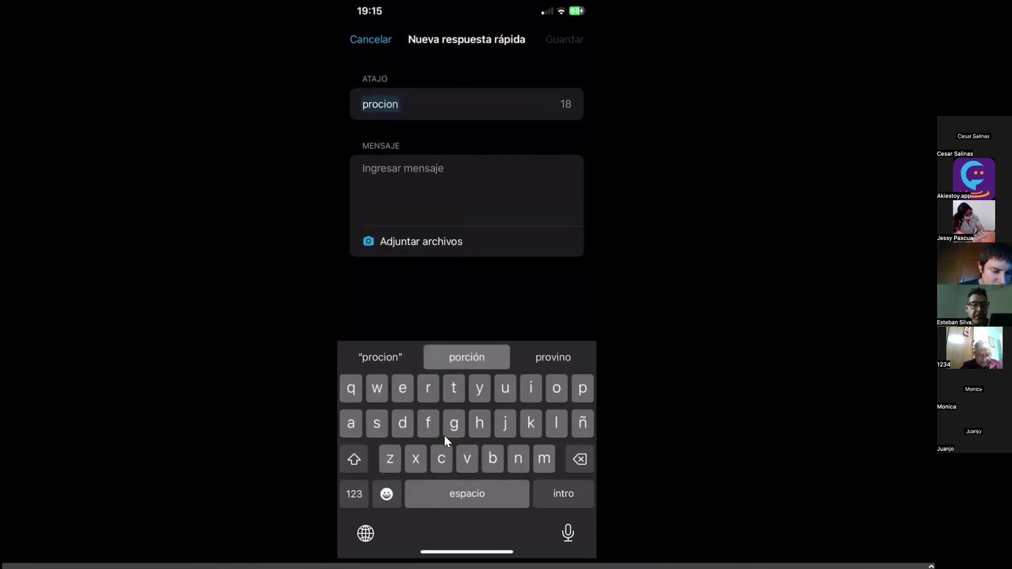
key("BackSpace")
key("BackSpace")
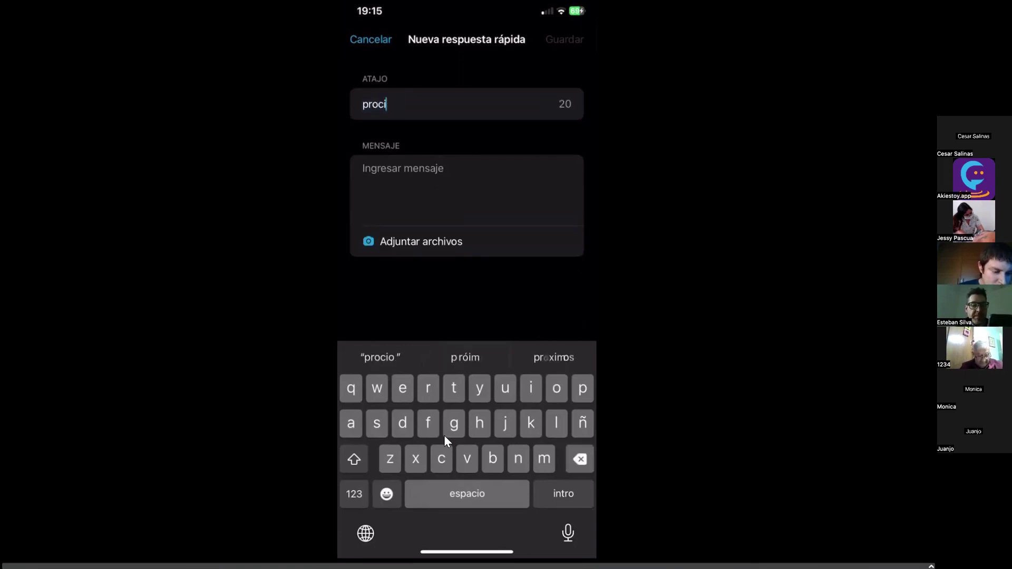
key("BackSpace")
key("BackSpace")
type("m")
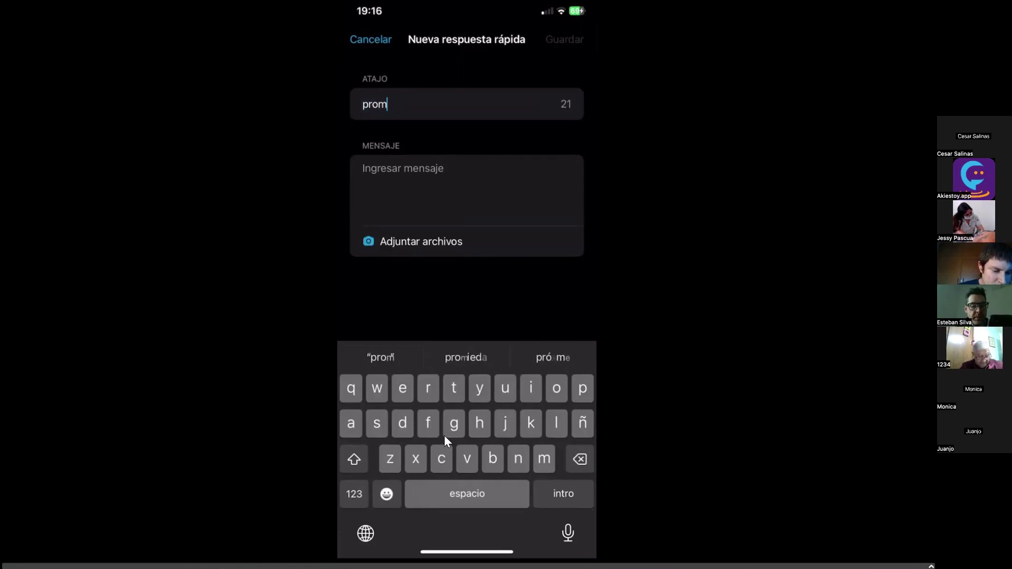
type("ocion")
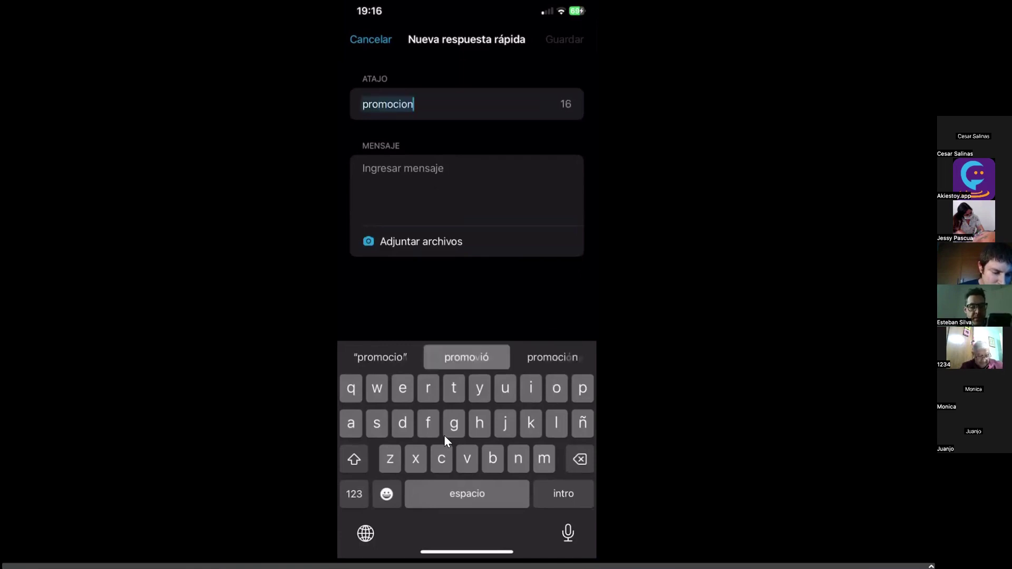
left_click(553, 358)
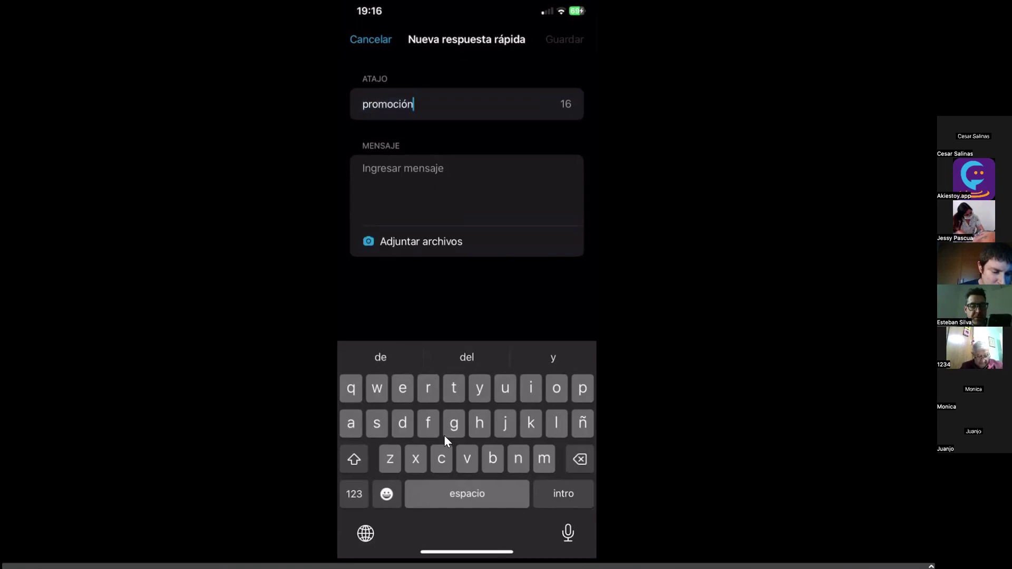
key("Return")
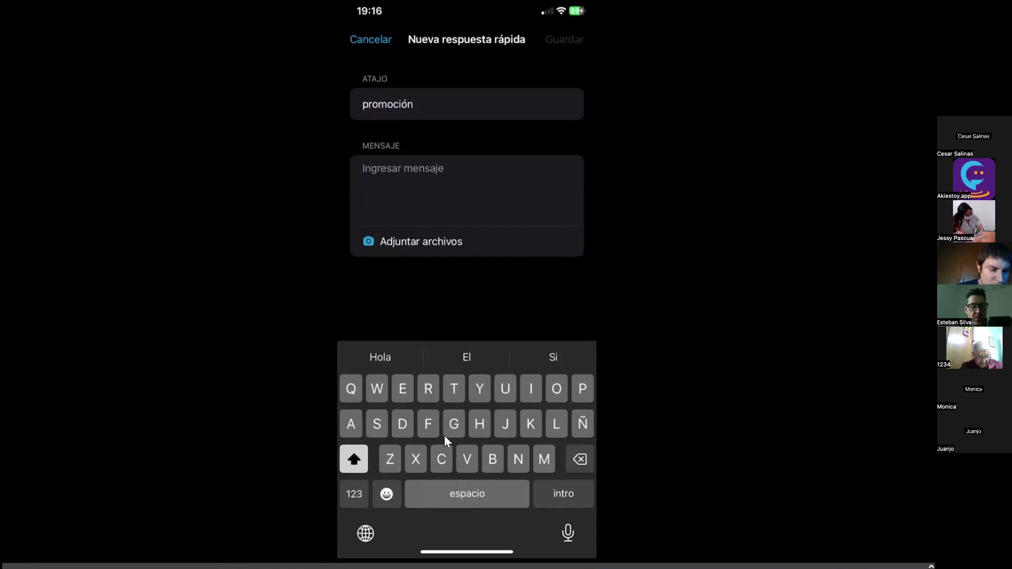
- Write the quick reply message "Puedes participar de un 15% de descuento en tu primera compra"
type("P")
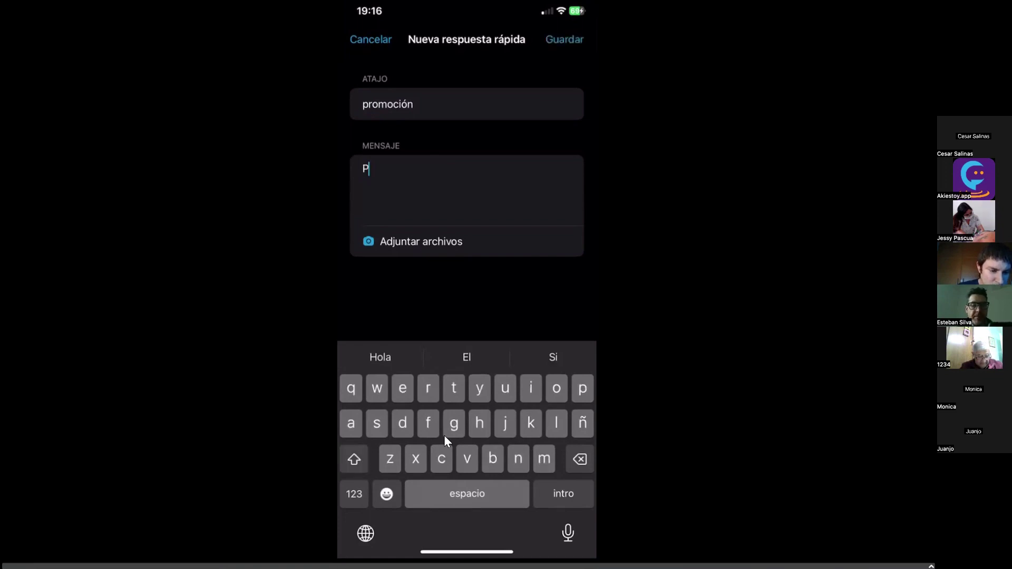
type("uedes ")
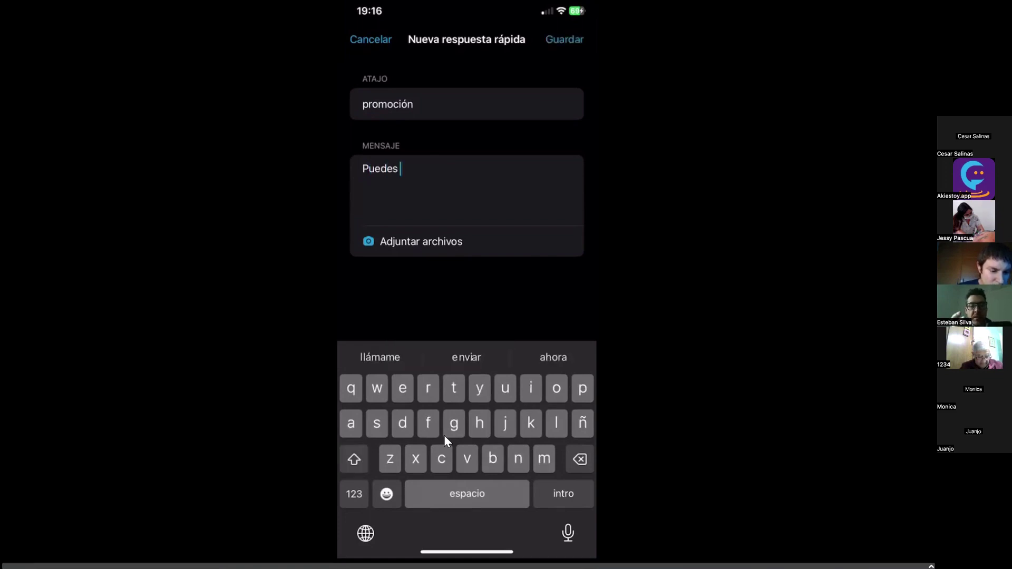
type("parti")
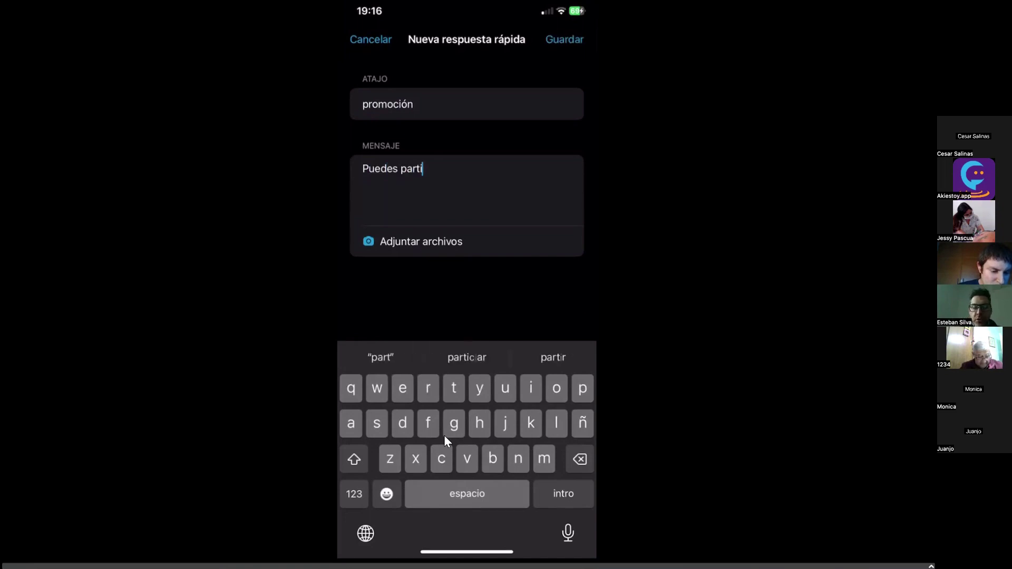
type("cipar de un ")
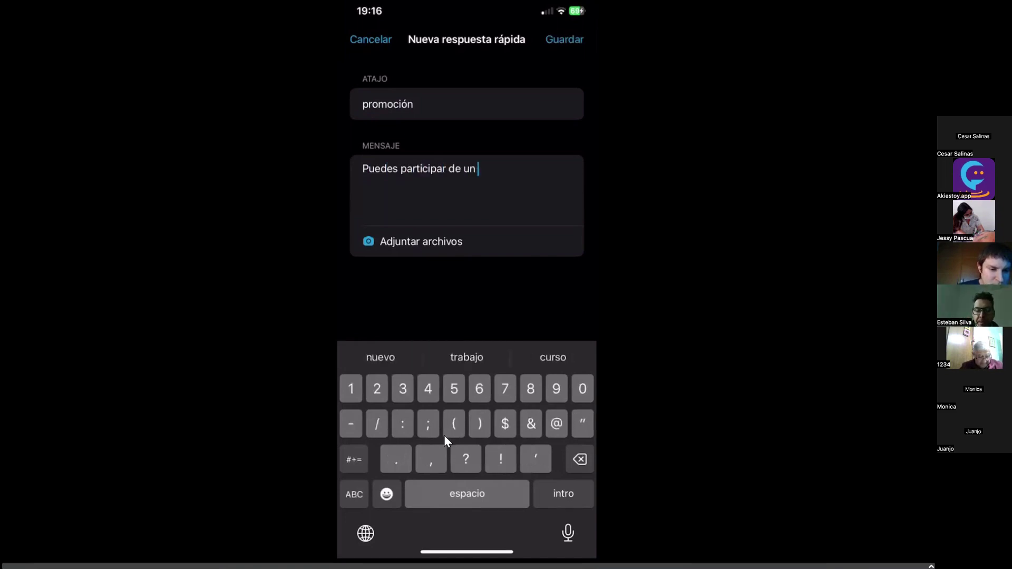
type("15")
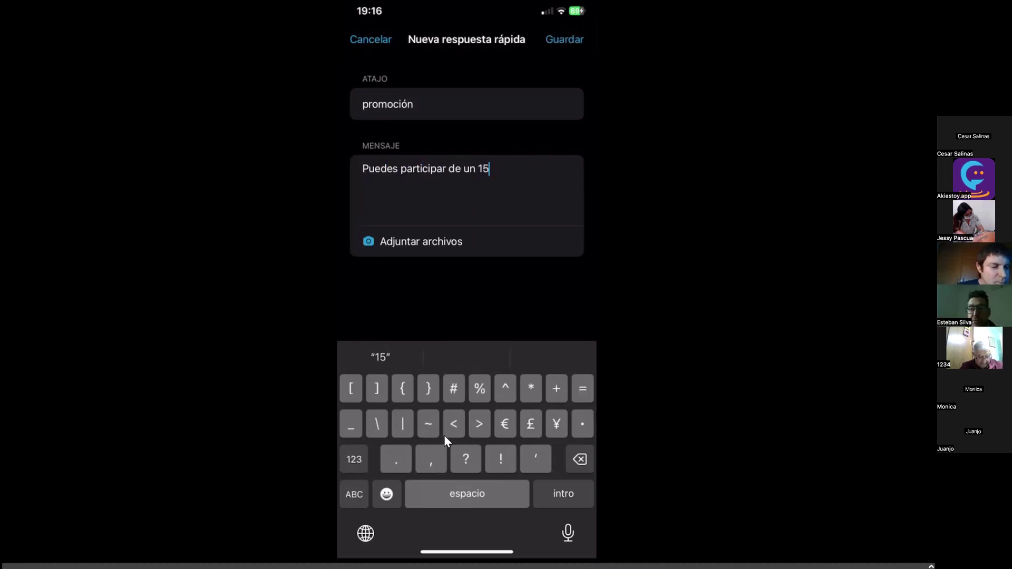
type("%")
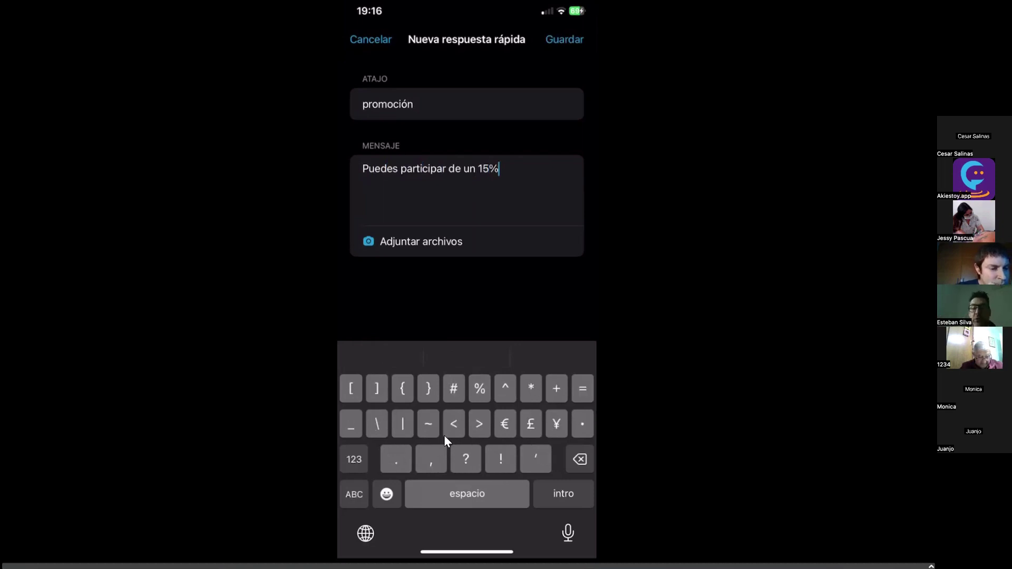
type(" de ")
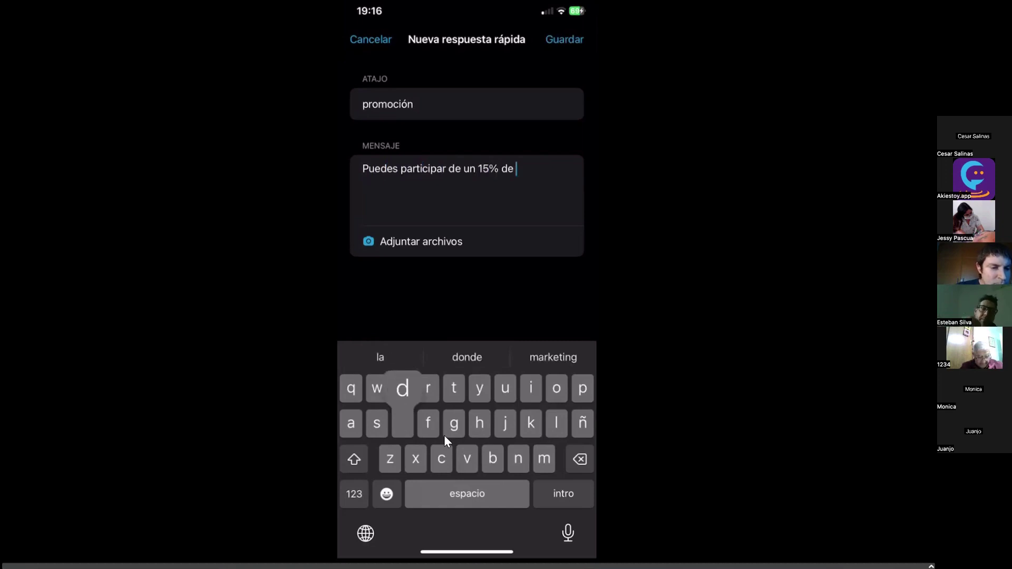
type("descuab")
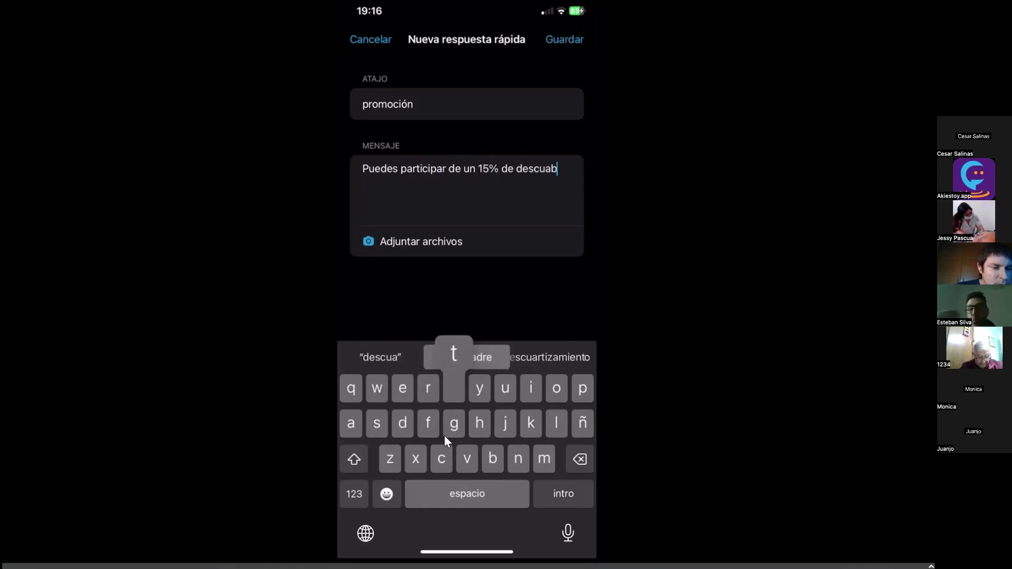
type("t en ")
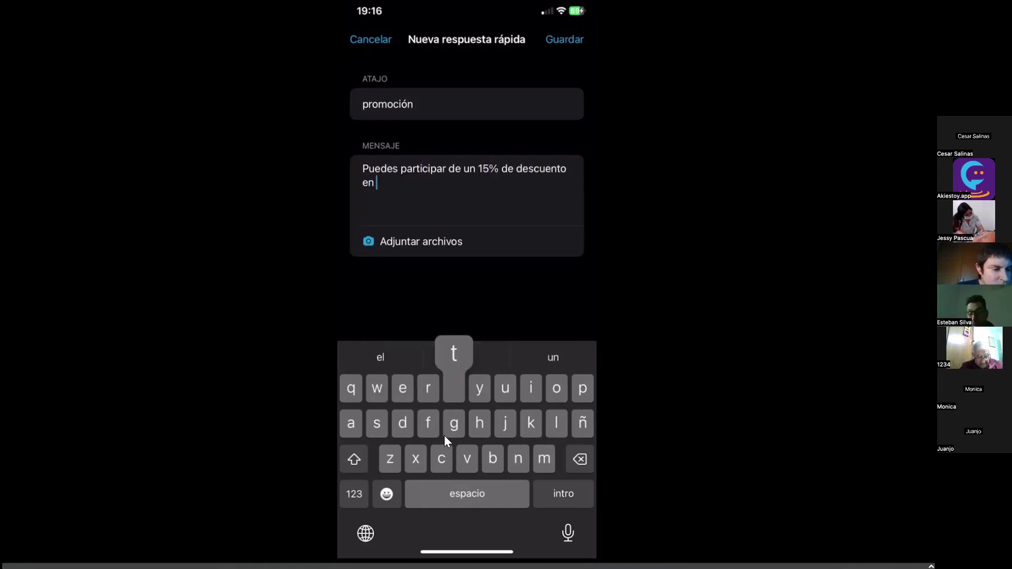
type("tu primera compra")
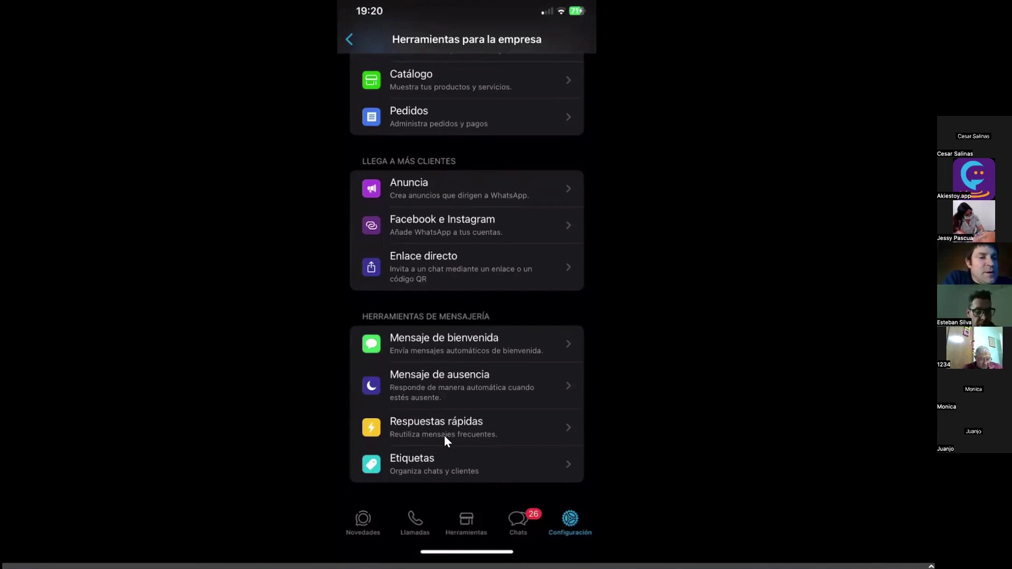
- Look over the business and messaging tools list, closing the LonelyScreen trial reminder
scroll(444, 435, "down", 2)
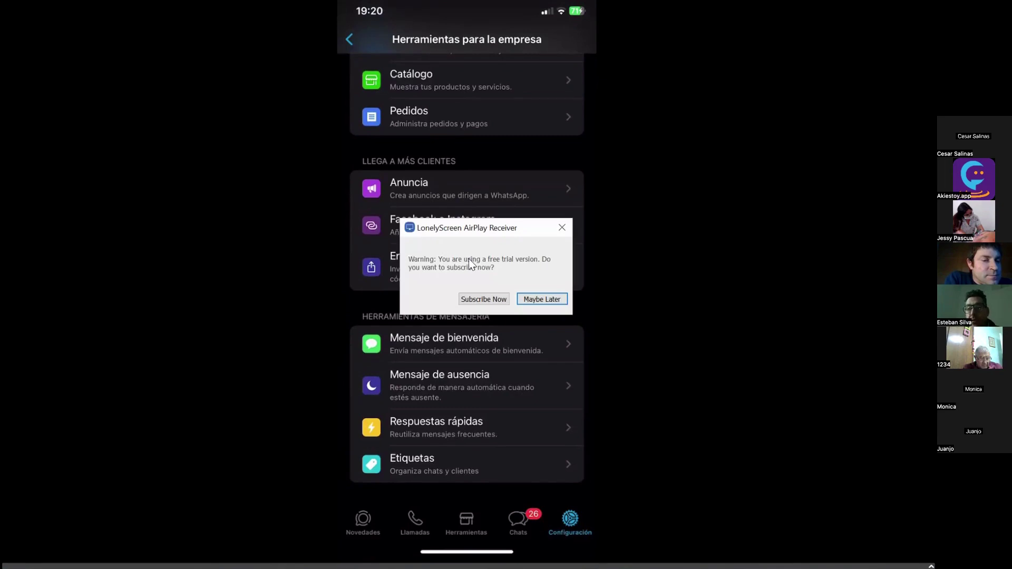
left_click(493, 297)
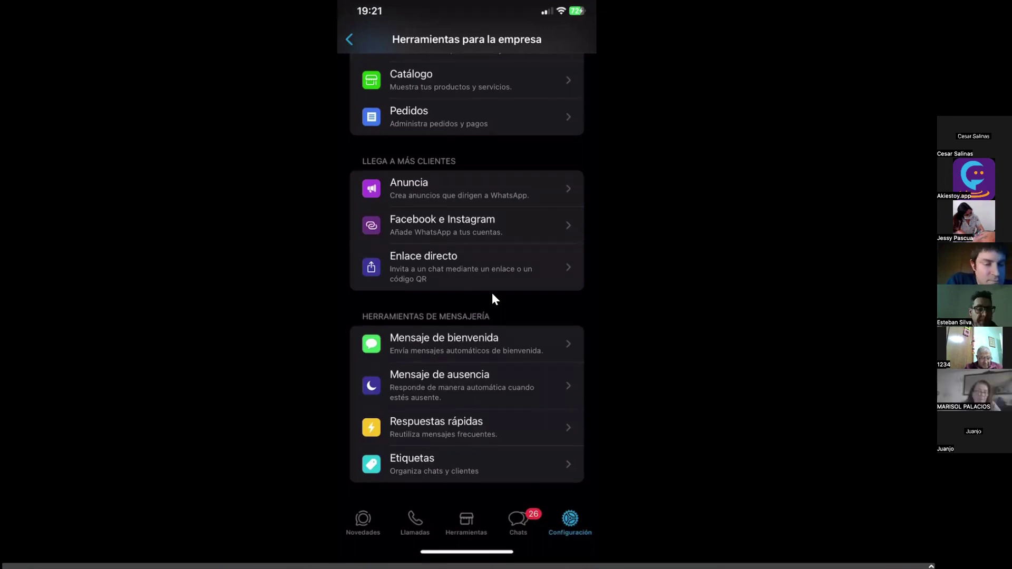
scroll(492, 299, "up", 1)
scroll(492, 299, "down", 1)
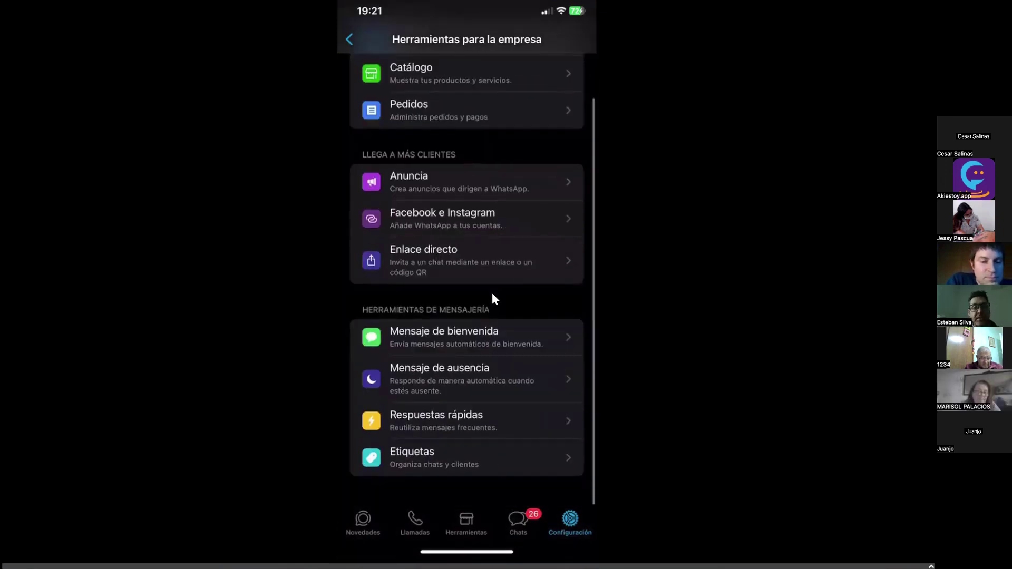
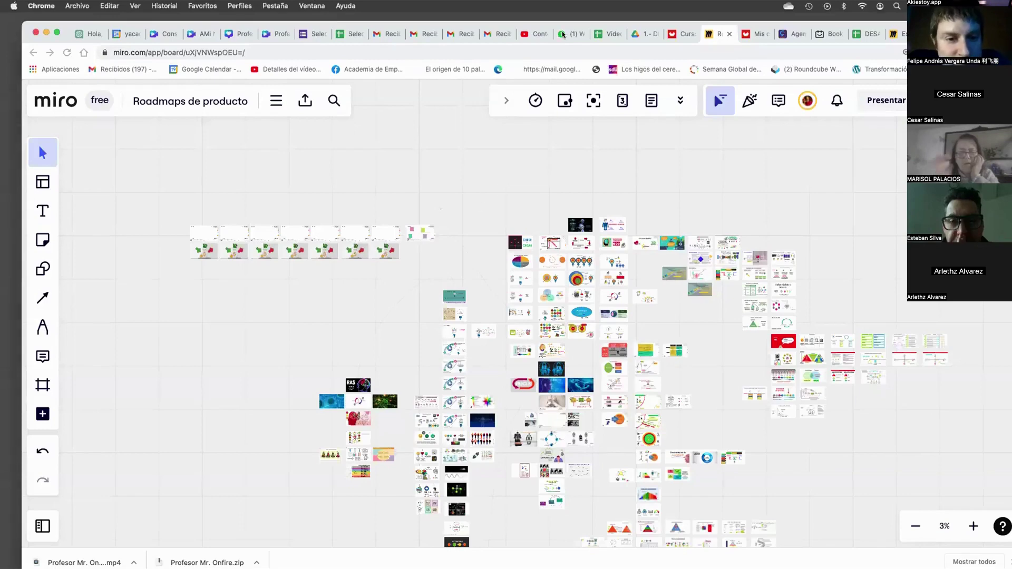
- Switch to WhatsApp Web and open the course-material Drive folder linked in the MI NEGOCIO EN GOOGLE MAPS group's description
left_click(570, 34)
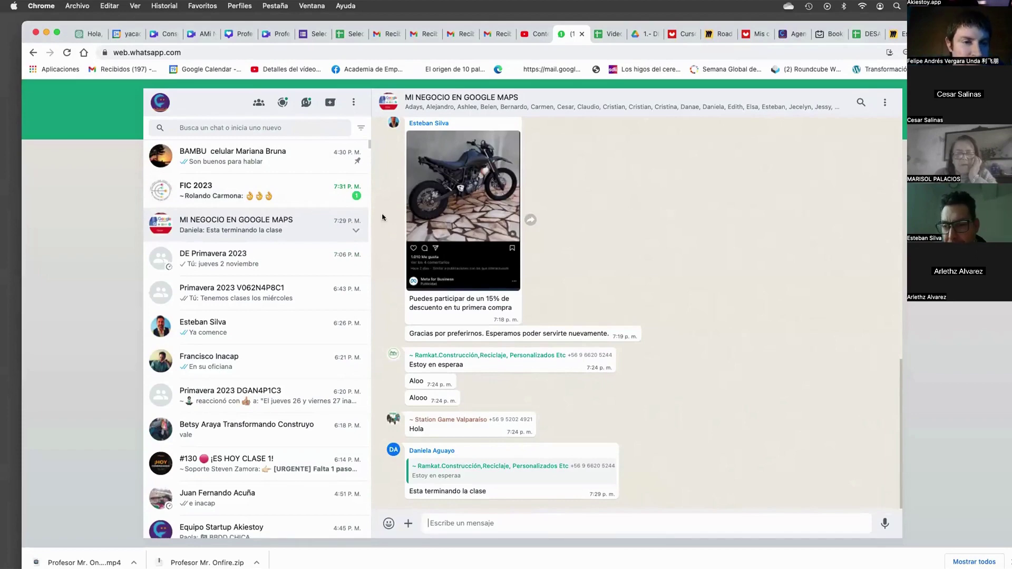
left_click(457, 100)
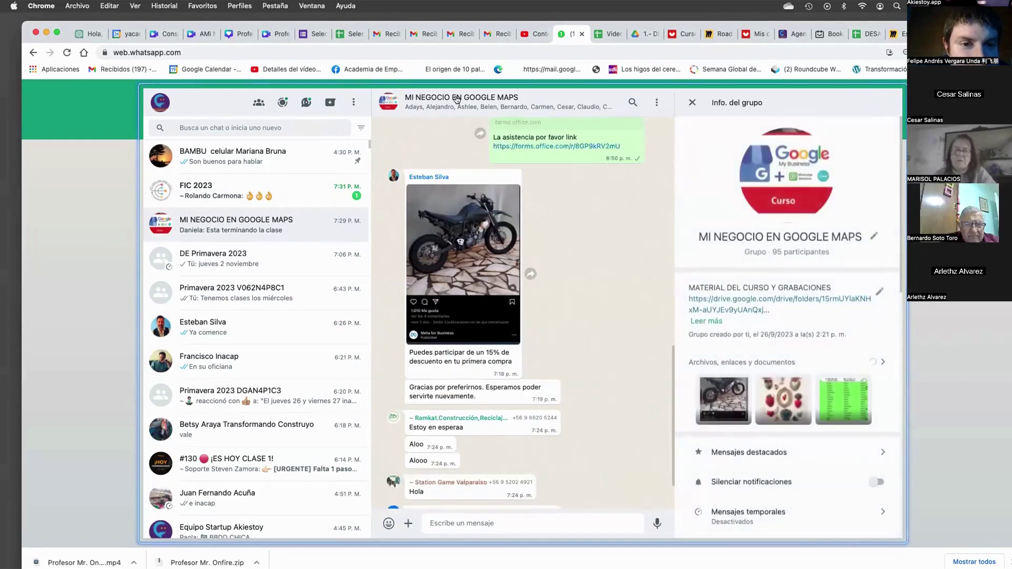
left_click(749, 301)
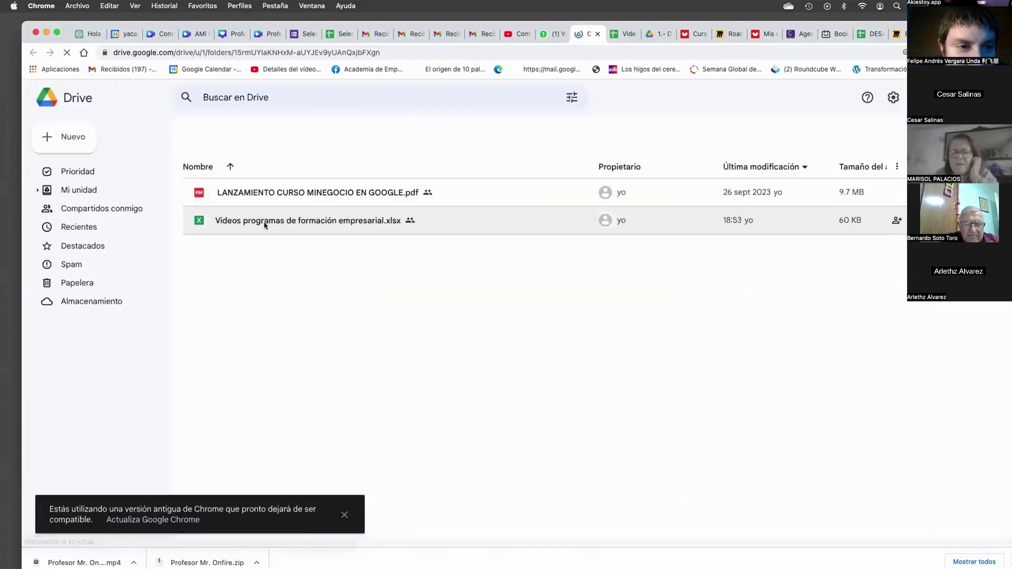
- Open the spreadsheet "Videos programas de formación empresarial.xlsx" and look through its course sessions, dates and recording links
double_click(267, 255)
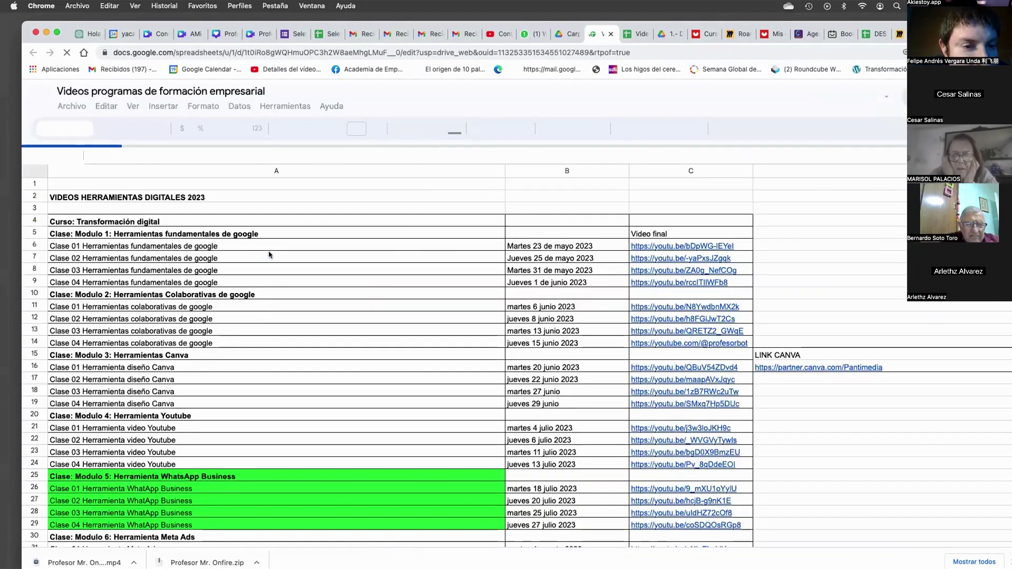
scroll(261, 325, "down", 15)
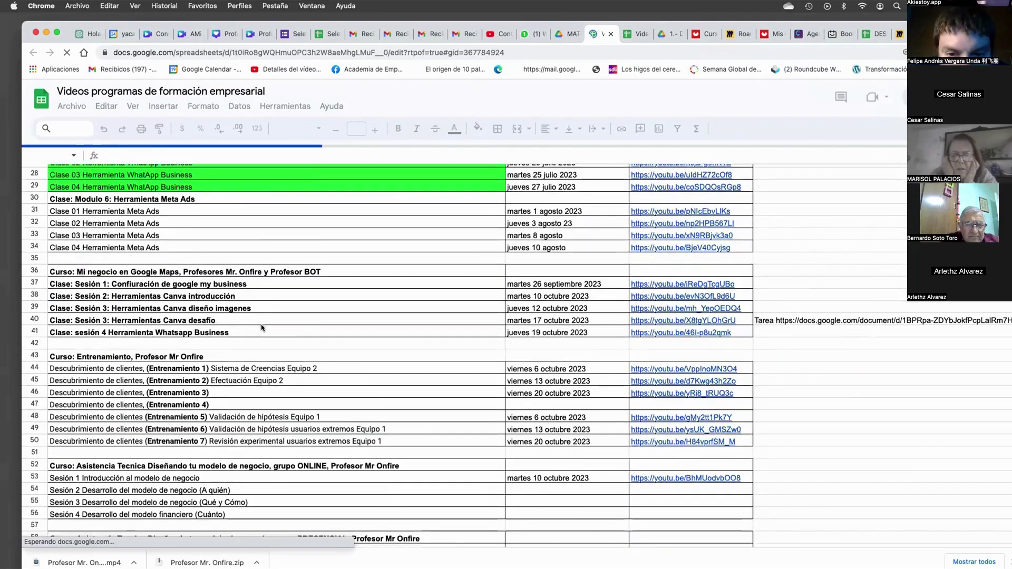
scroll(261, 328, "down", 3)
scroll(262, 328, "up", 8)
scroll(261, 328, "down", 2)
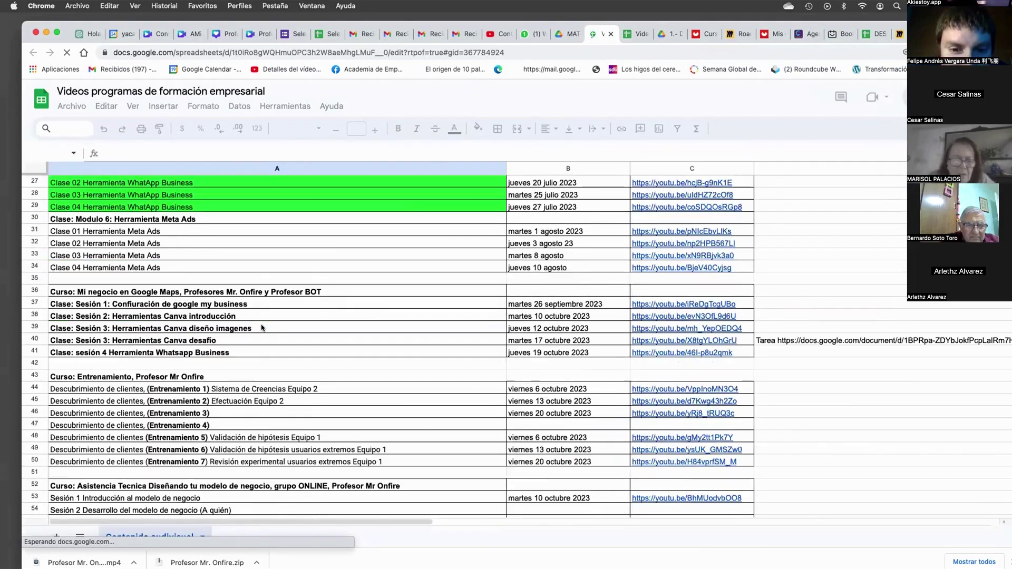
scroll(261, 328, "down", 1)
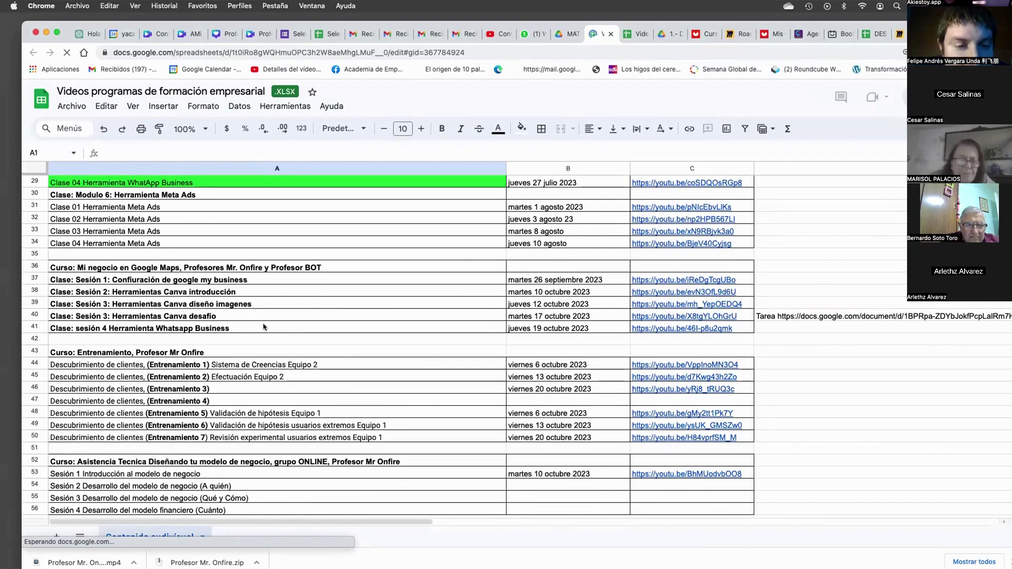
scroll(263, 328, "down", 2)
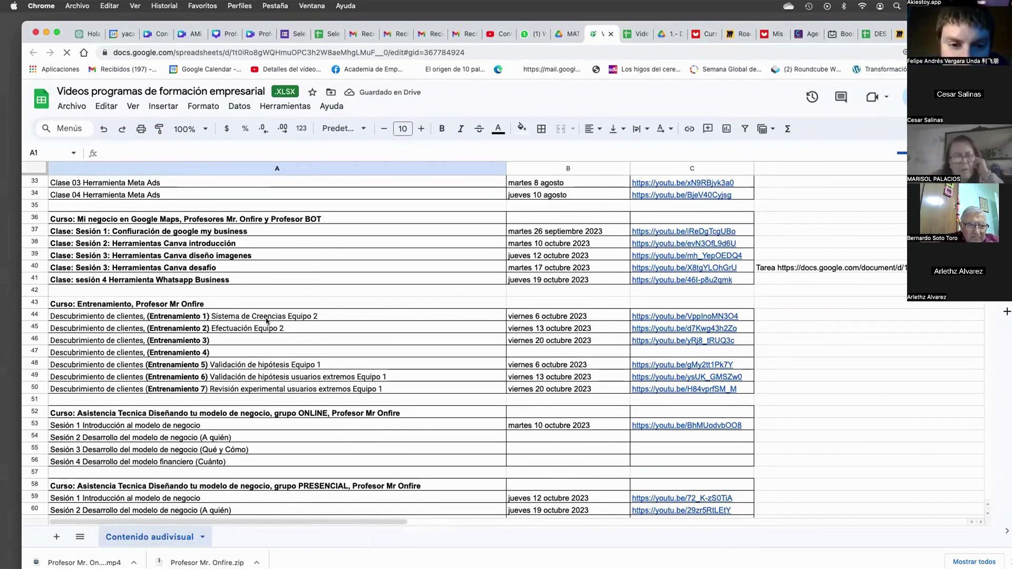
scroll(350, 420, "down", 8)
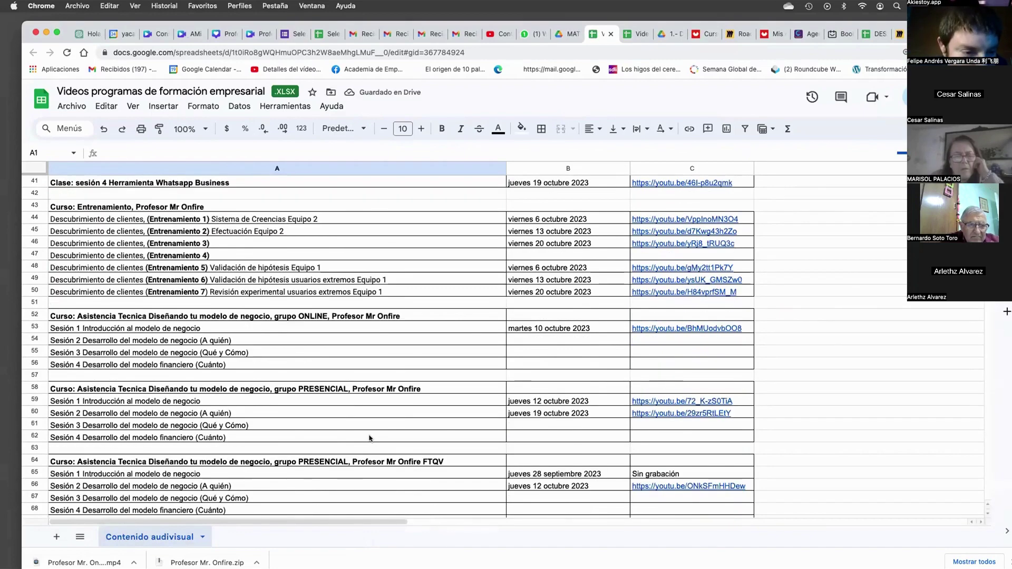
scroll(351, 420, "down", 15)
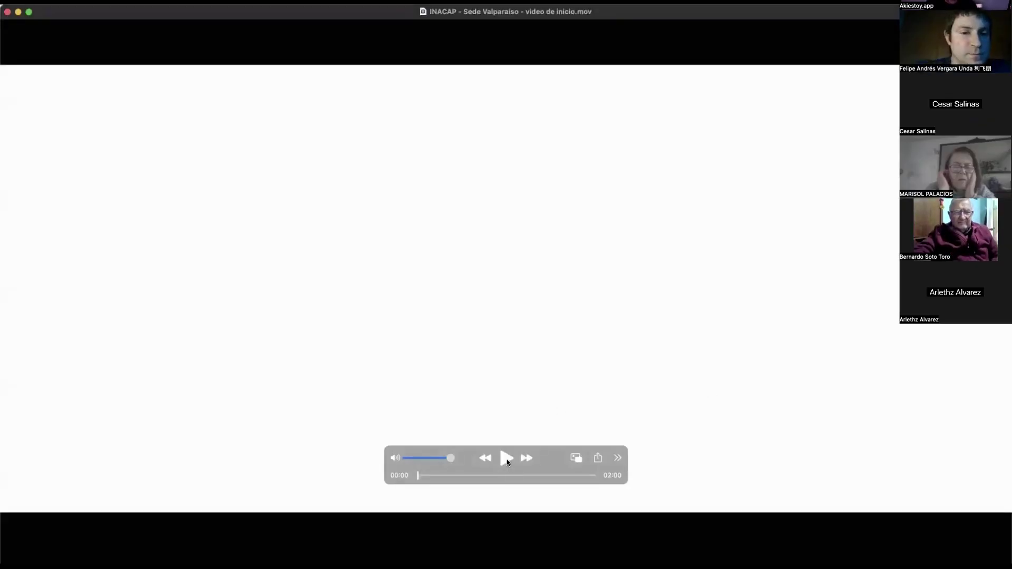
- Play the video "INACAP - Sede Valparaíso - video de inicio.mov" in the video player
left_click(507, 460)
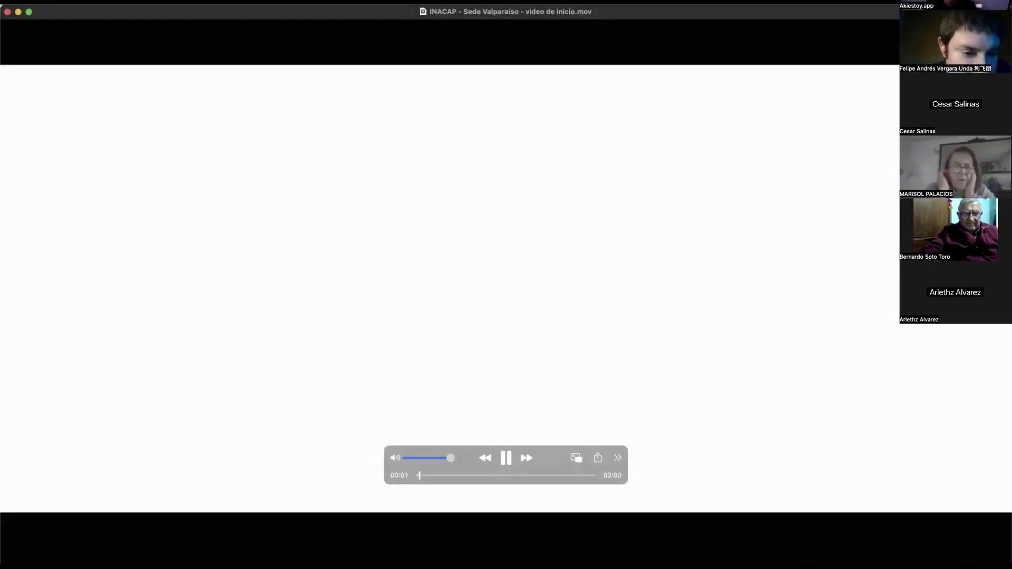